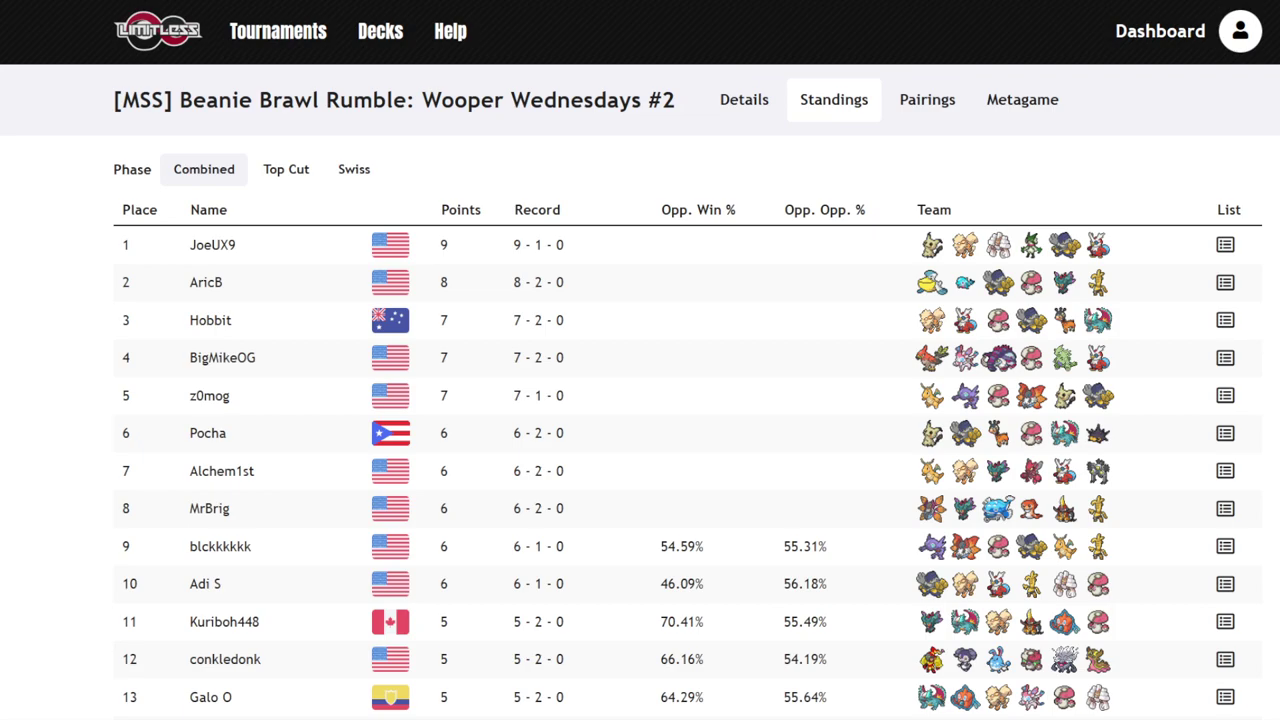
- Scroll the Teambuilder list, then create the new empty team Untitled 560
{"action": "scroll", "coordinate": [640, 400], "scroll_direction": "down", "scroll_amount": 2}
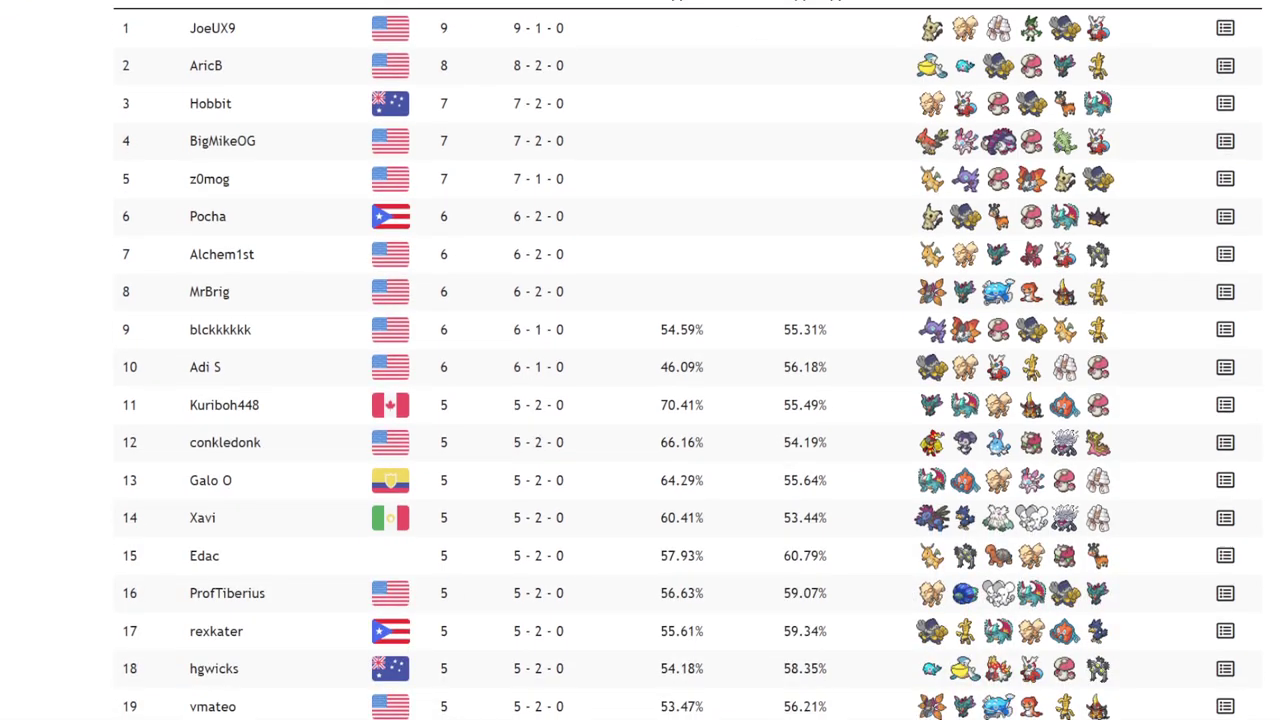
{"action": "scroll", "coordinate": [640, 400], "scroll_direction": "up", "scroll_amount": 1}
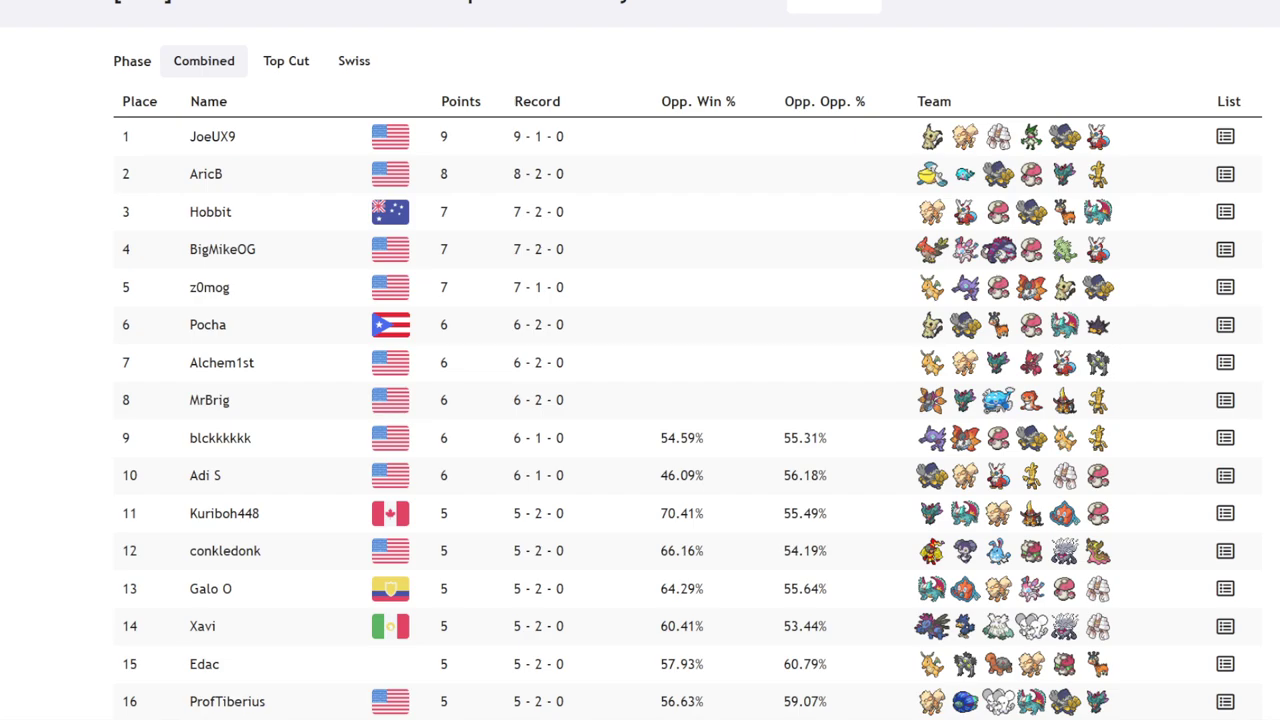
{"action": "scroll", "coordinate": [640, 400], "scroll_direction": "down", "scroll_amount": 1}
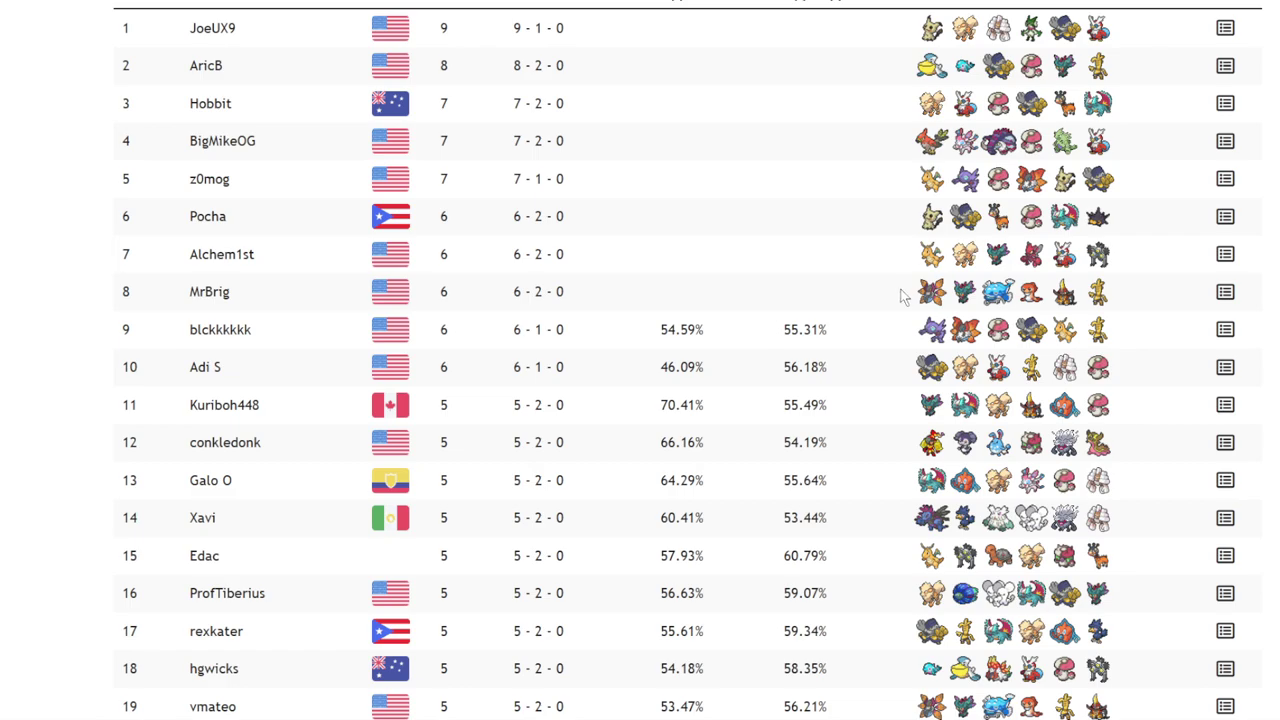
{"action": "scroll", "coordinate": [903, 294], "scroll_direction": "up", "scroll_amount": 1}
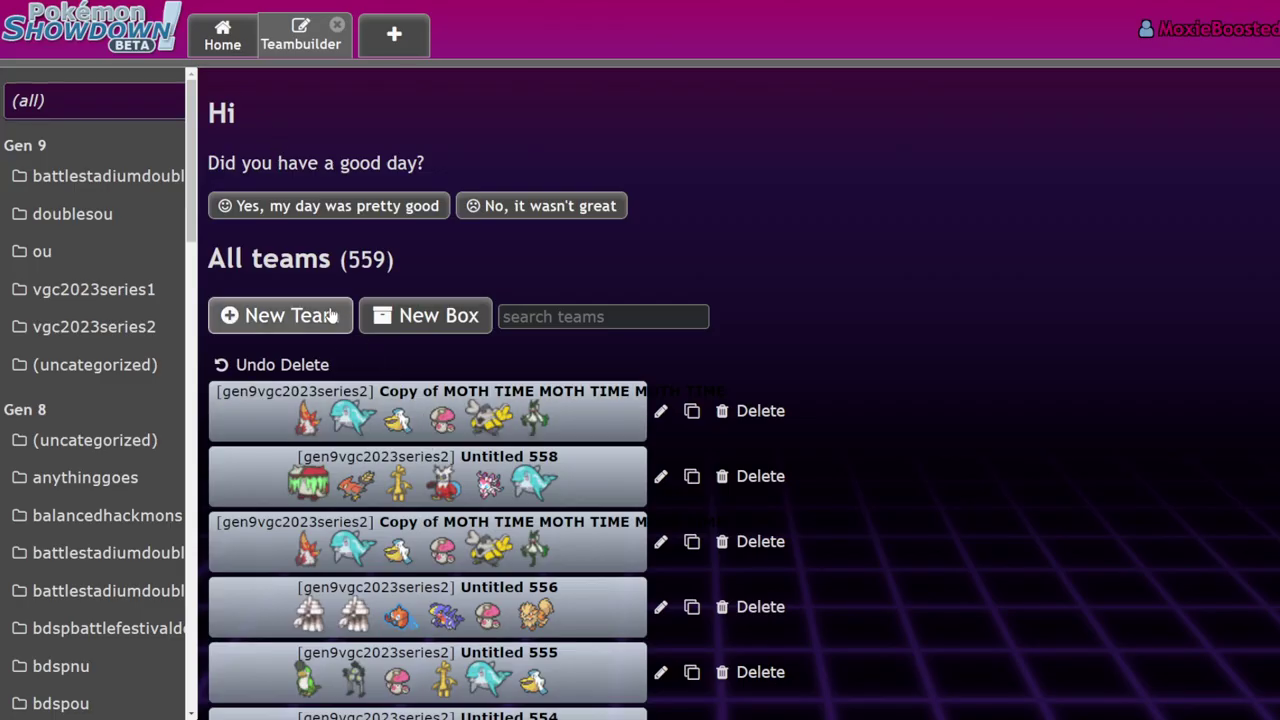
{"action": "left_click", "coordinate": [331, 316]}
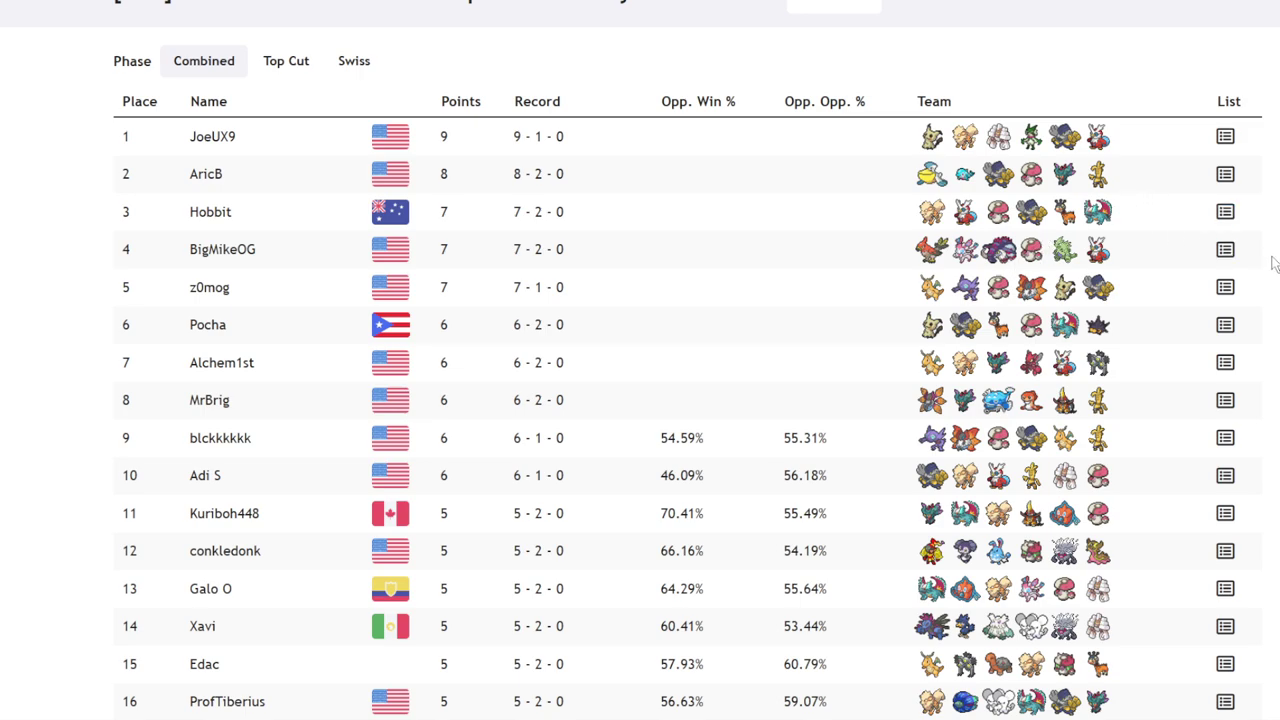
{"action": "left_click", "coordinate": [1225, 249]}
{"action": "scroll", "coordinate": [674, 400], "scroll_direction": "down", "scroll_amount": 3}
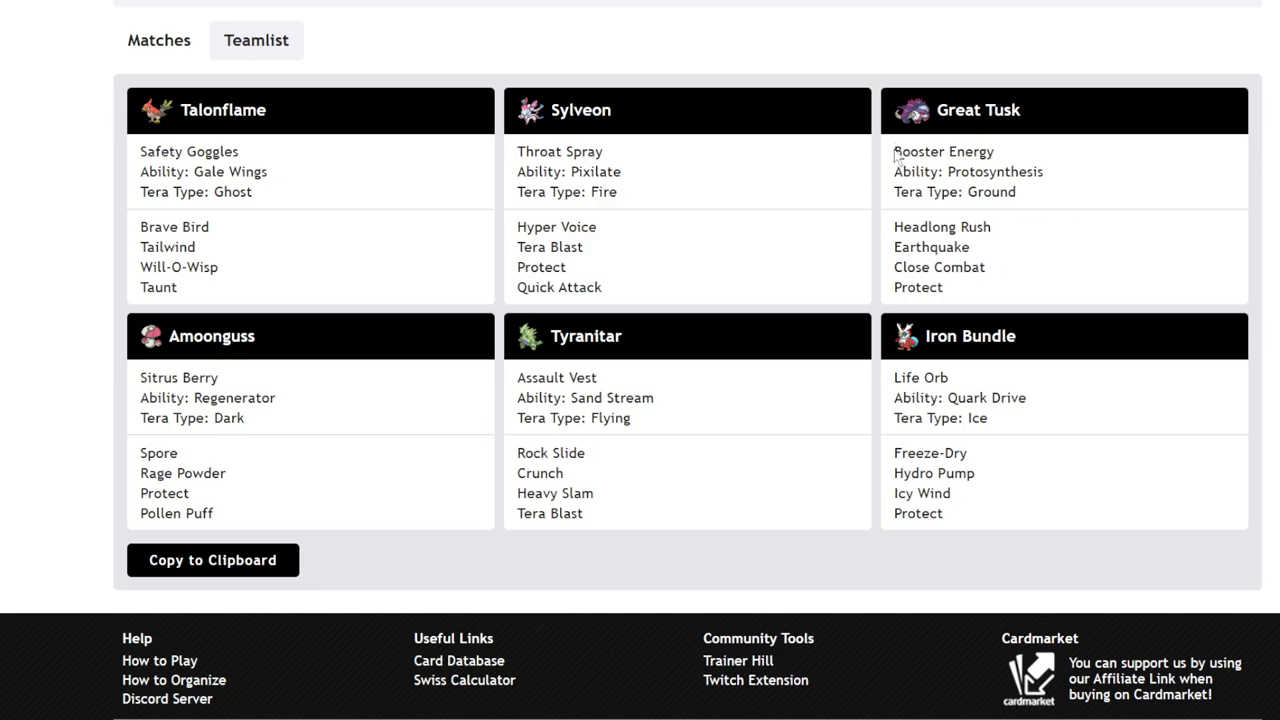
{"action": "left_click_drag", "start_coordinate": [894, 150], "coordinate": [1068, 222]}
{"action": "left_click", "coordinate": [1097, 285]}
{"action": "key", "text": "alt+Left"}
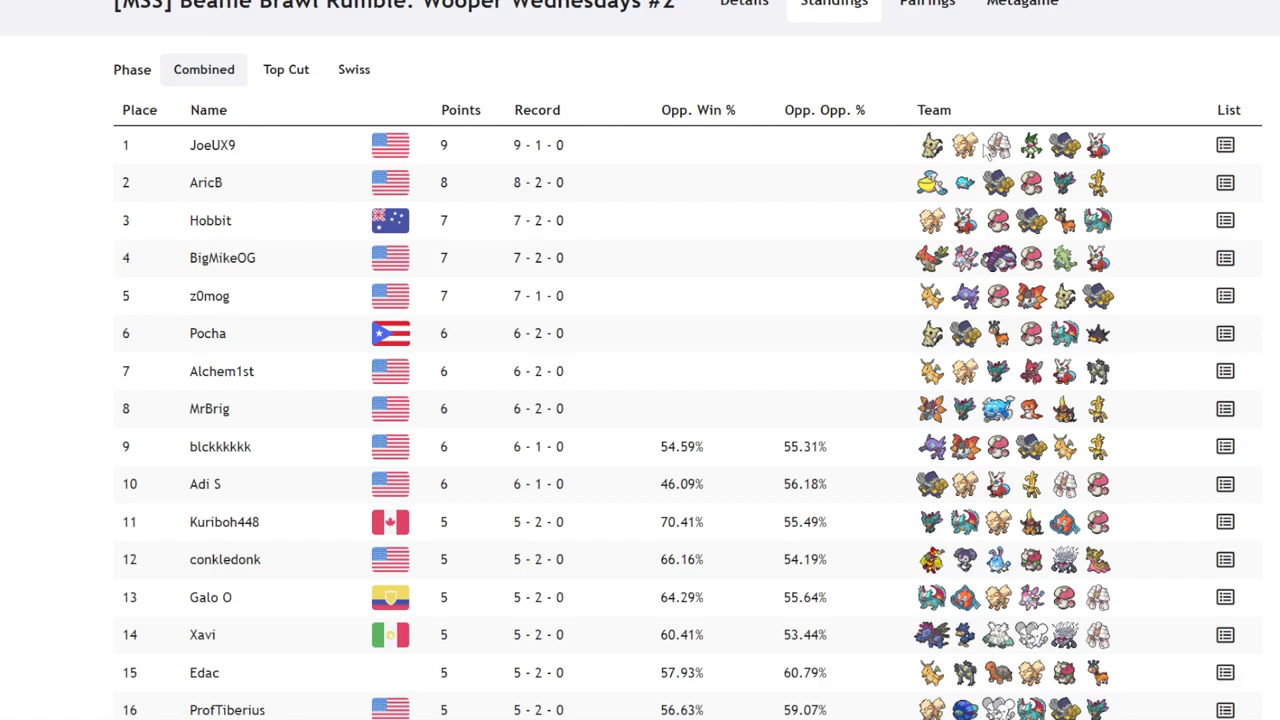
{"action": "scroll", "coordinate": [988, 150], "scroll_direction": "down", "scroll_amount": 1}
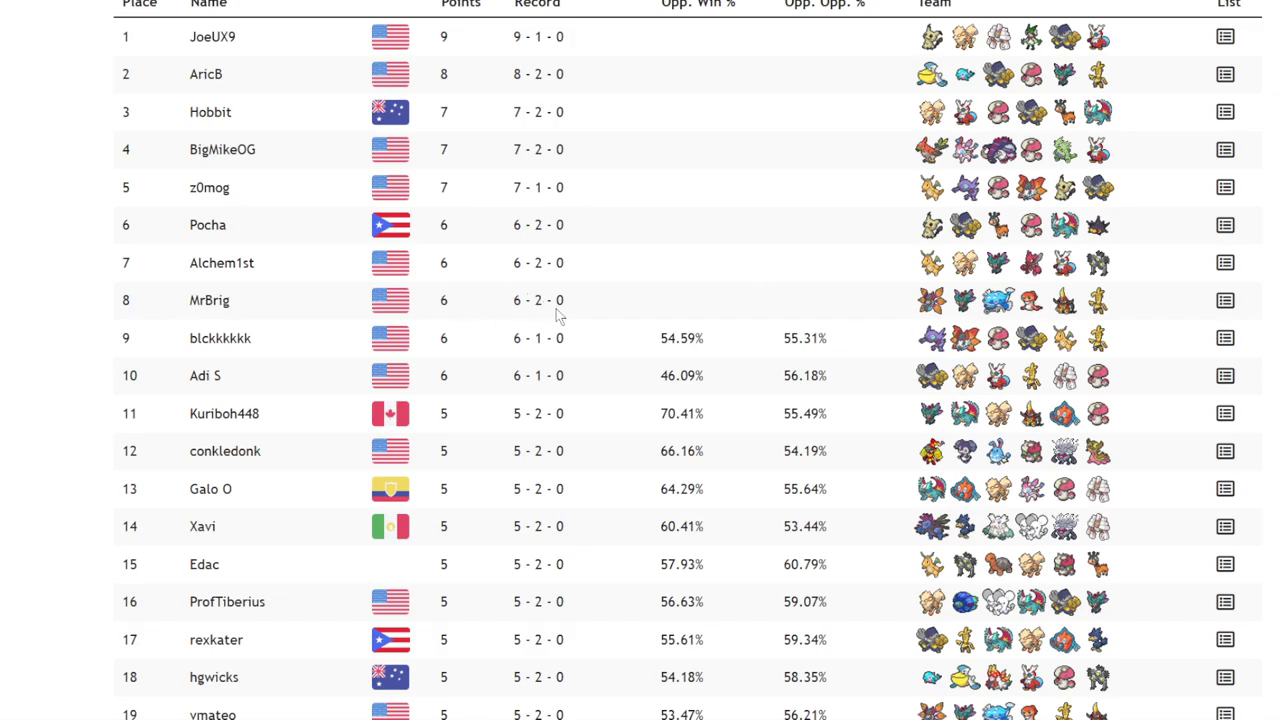
{"action": "scroll", "coordinate": [563, 315], "scroll_direction": "up", "scroll_amount": 1}
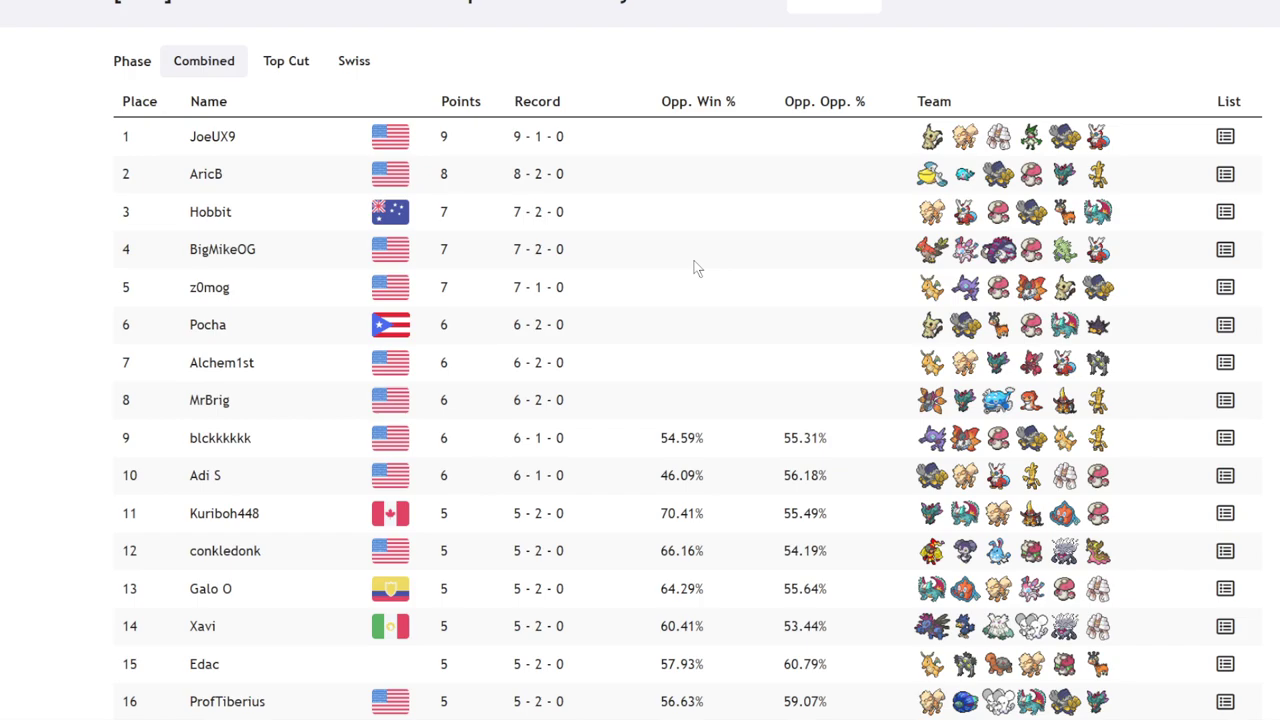
{"action": "scroll", "coordinate": [694, 266], "scroll_direction": "up", "scroll_amount": 1}
{"action": "scroll", "coordinate": [978, 390], "scroll_direction": "down", "scroll_amount": 2}
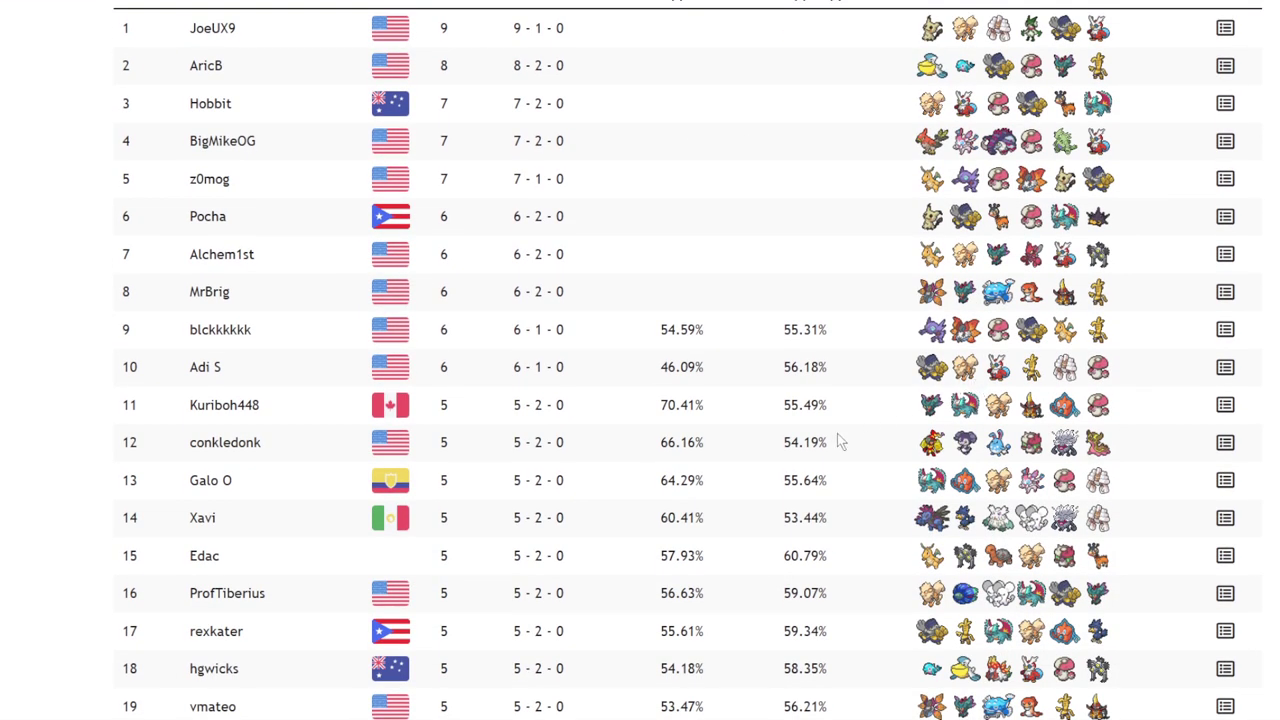
{"action": "scroll", "coordinate": [843, 443], "scroll_direction": "down", "scroll_amount": 2}
{"action": "scroll", "coordinate": [188, 582], "scroll_direction": "down", "scroll_amount": 2}
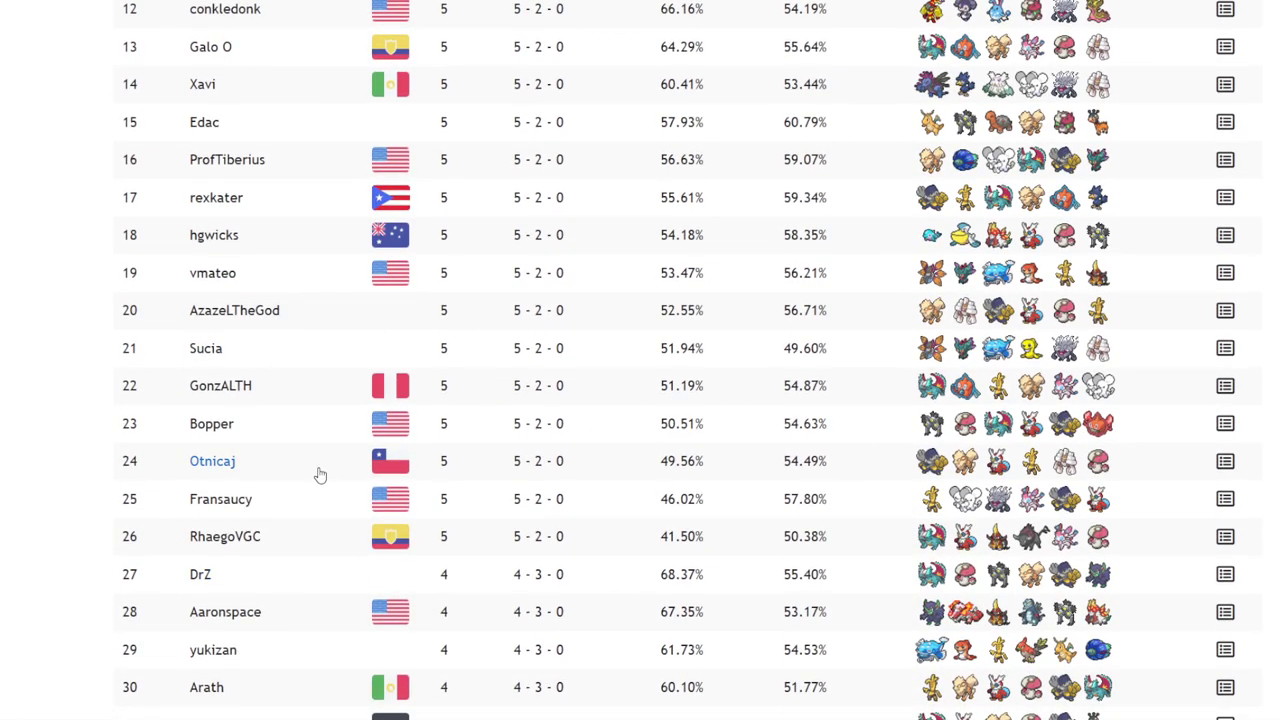
{"action": "scroll", "coordinate": [320, 475], "scroll_direction": "up", "scroll_amount": 1}
{"action": "scroll", "coordinate": [322, 475], "scroll_direction": "down", "scroll_amount": 2}
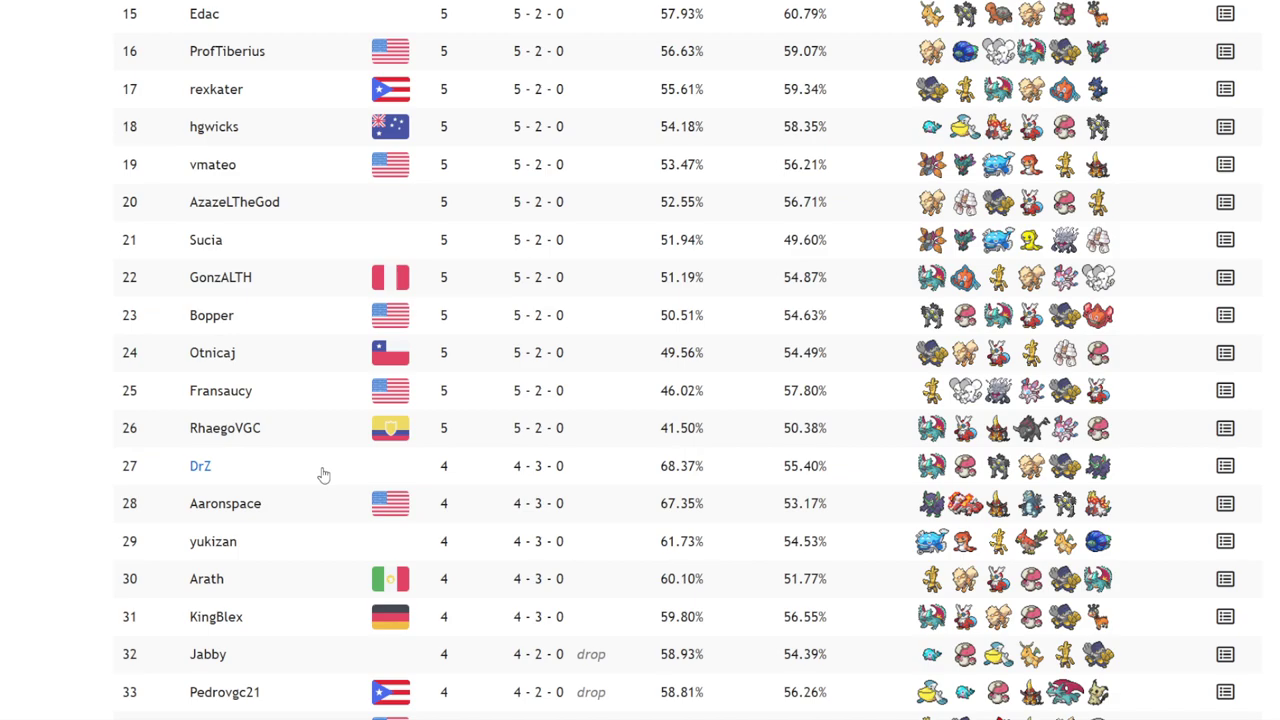
{"action": "scroll", "coordinate": [324, 475], "scroll_direction": "up", "scroll_amount": 7}
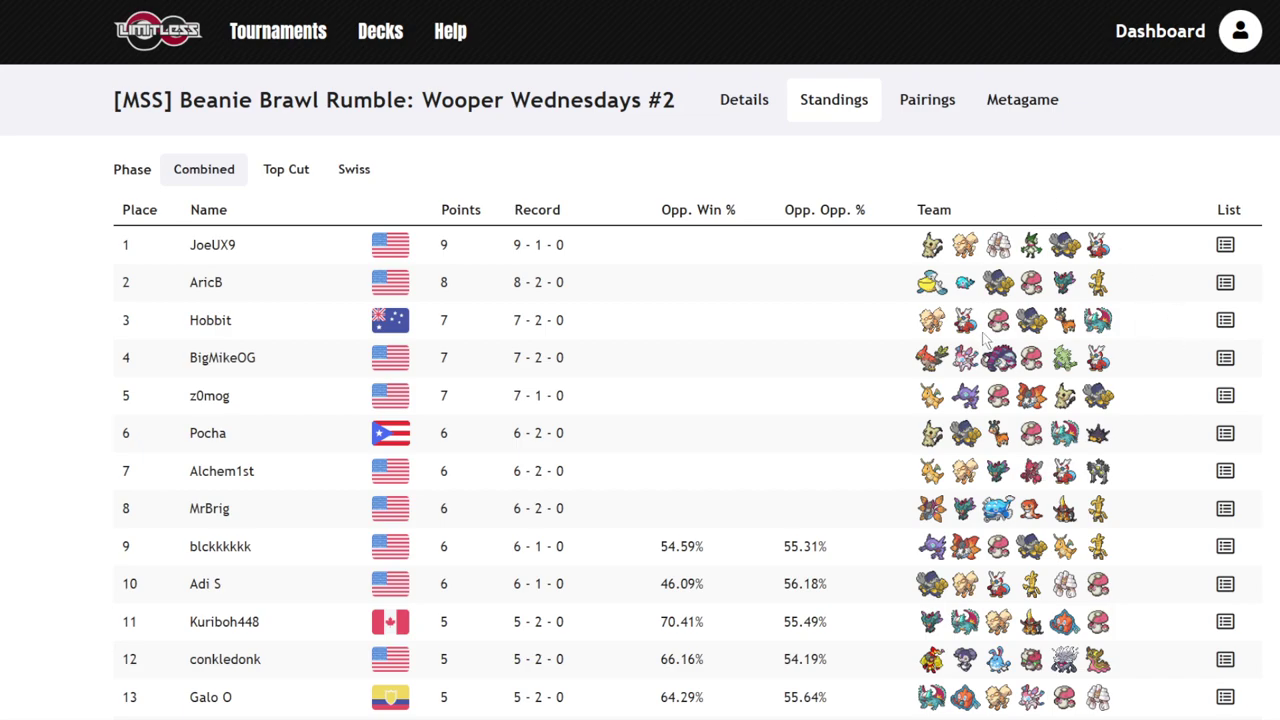
{"action": "scroll", "coordinate": [985, 341], "scroll_direction": "down", "scroll_amount": 2}
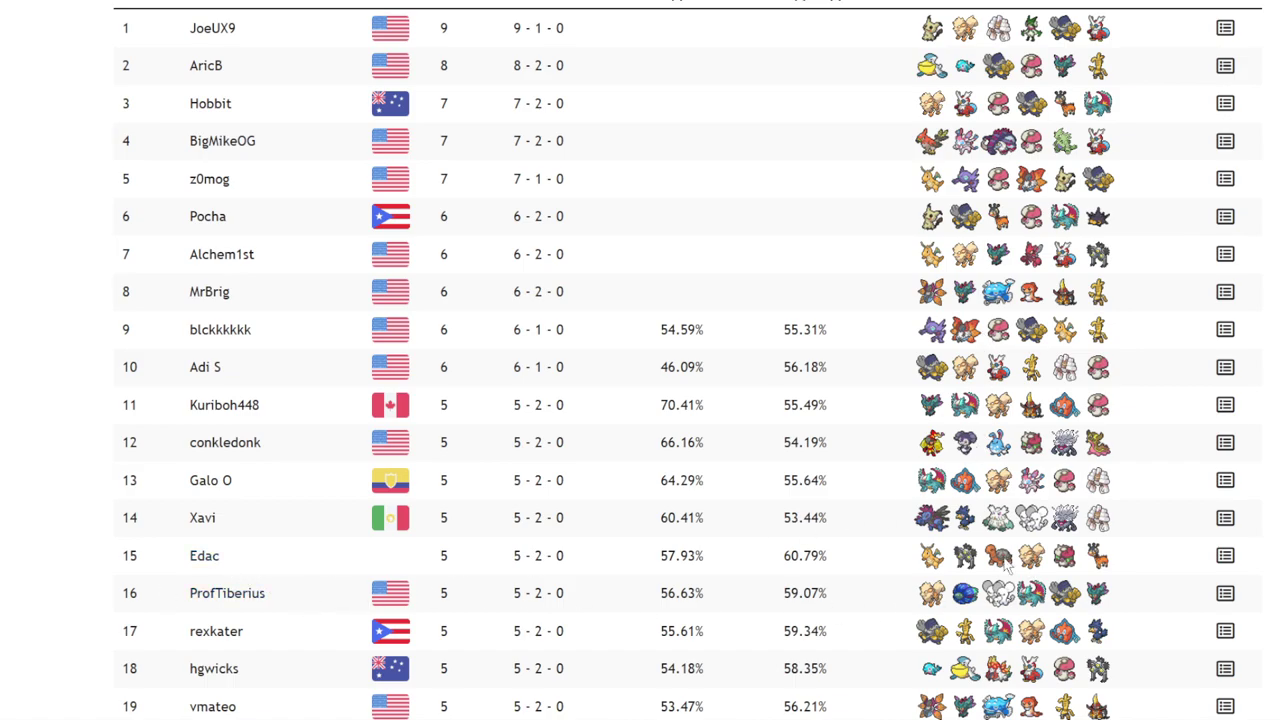
- Open the 15th-place player's team list and scroll through its Torkoal and Farigiraf cards
{"action": "left_click", "coordinate": [1226, 555]}
{"action": "scroll", "coordinate": [470, 440], "scroll_direction": "down", "scroll_amount": 3}
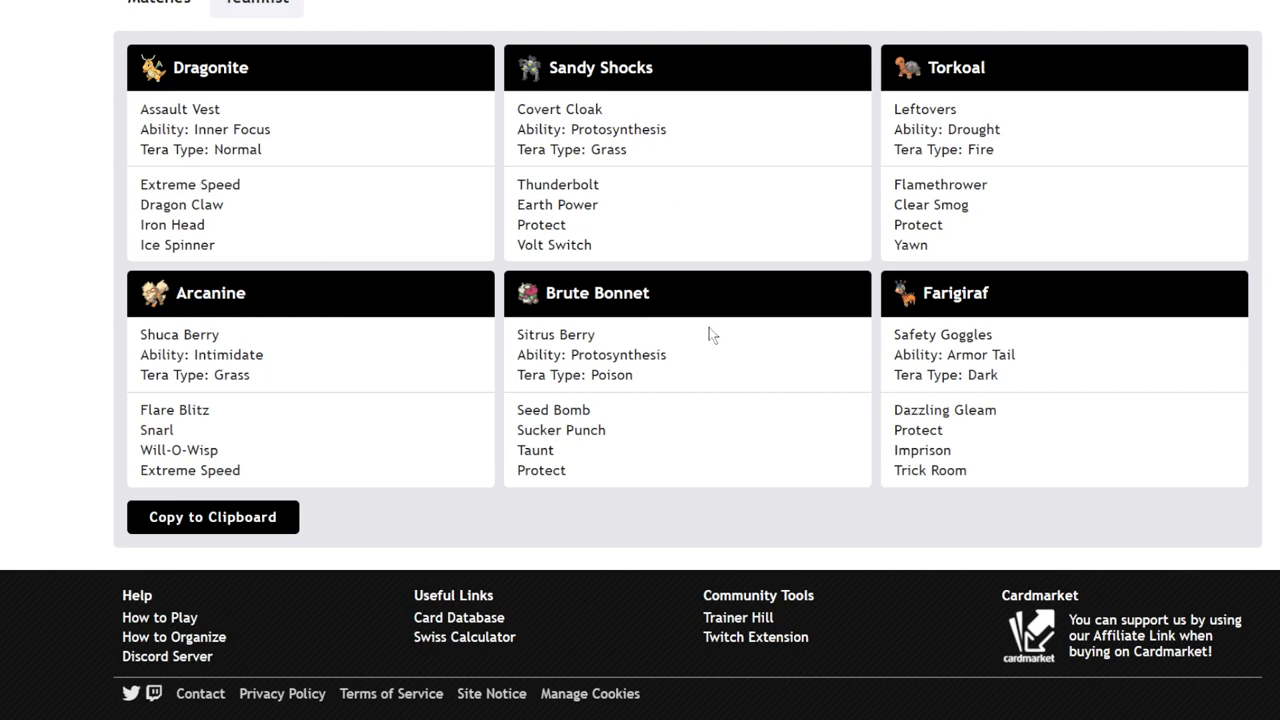
{"action": "scroll", "coordinate": [716, 321], "scroll_direction": "up", "scroll_amount": 2}
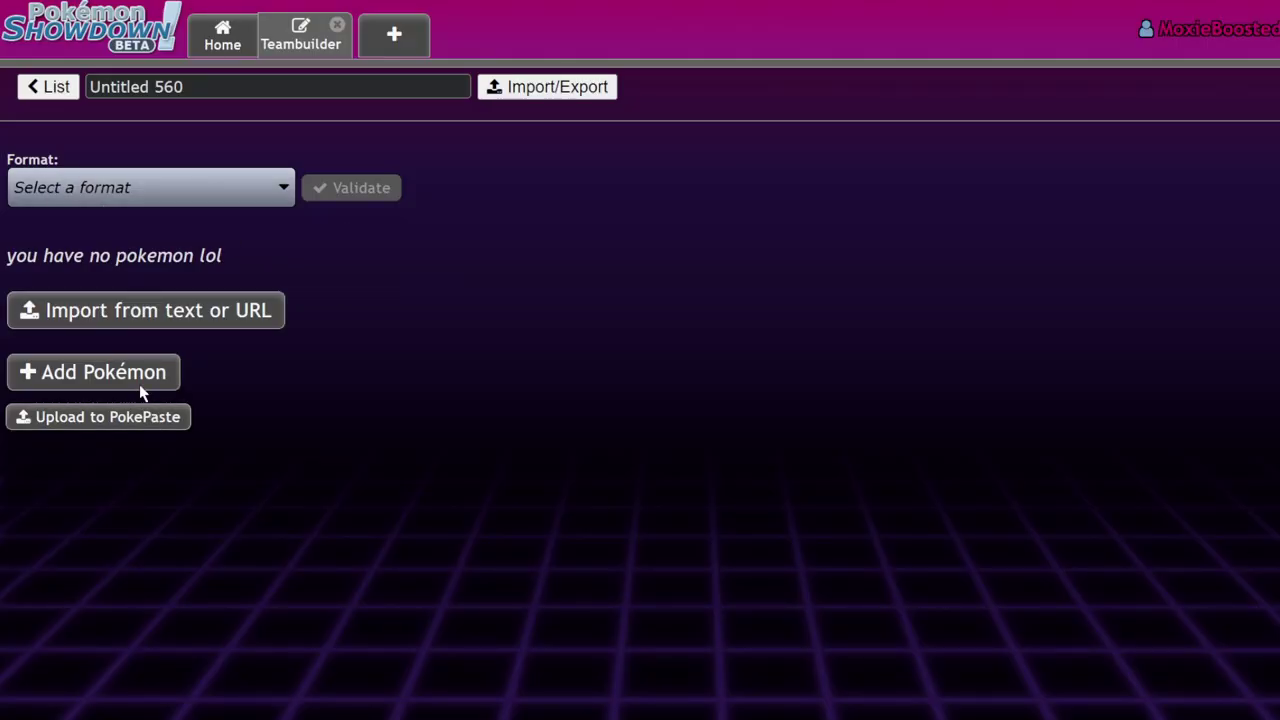
- Add Torkoal to the first slot and give it Yawn as its first move
{"action": "left_click", "coordinate": [137, 384]}
{"action": "type", "text": "tork"}
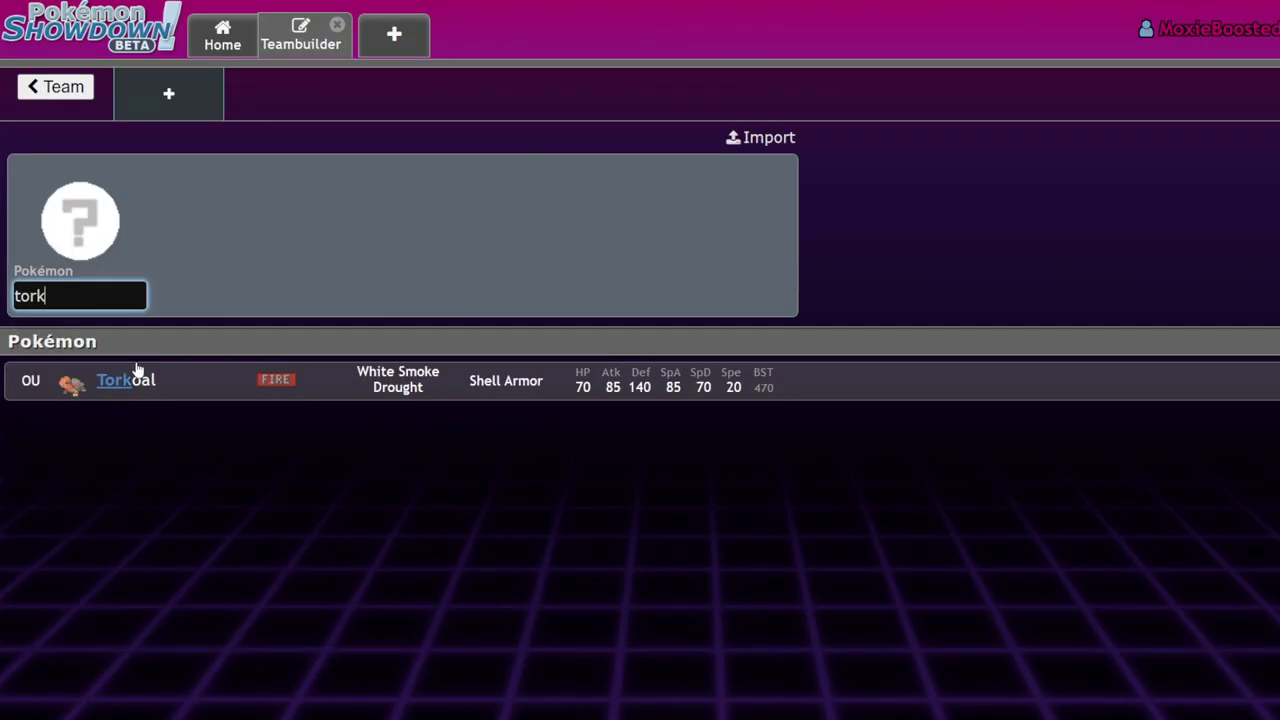
{"action": "left_click", "coordinate": [137, 378]}
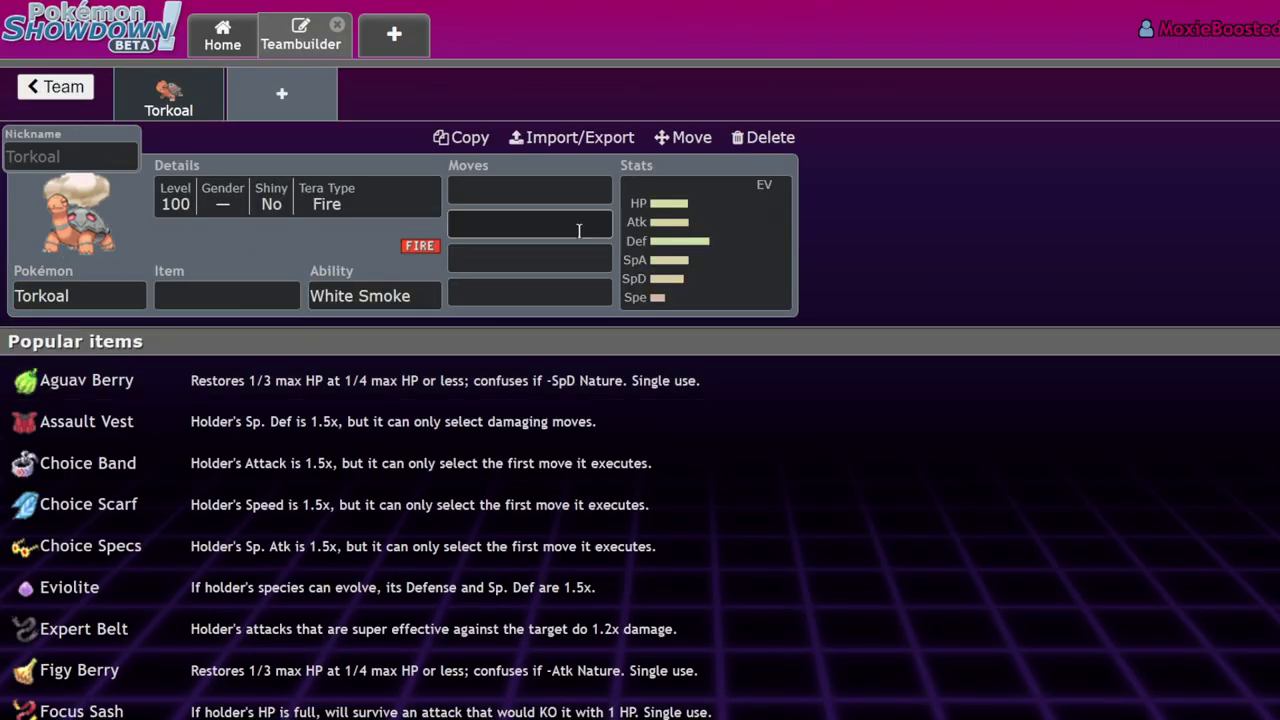
{"action": "left_click", "coordinate": [562, 193]}
{"action": "type", "text": "yaw"}
{"action": "key", "text": "Return"}
- Fill Torkoal's remaining moves with Protect, Helping Hand and Heat Wave
{"action": "type", "text": "pr"}
{"action": "key", "text": "Return"}
{"action": "type", "text": "help"}
{"action": "key", "text": "Return"}
{"action": "type", "text": "err"}
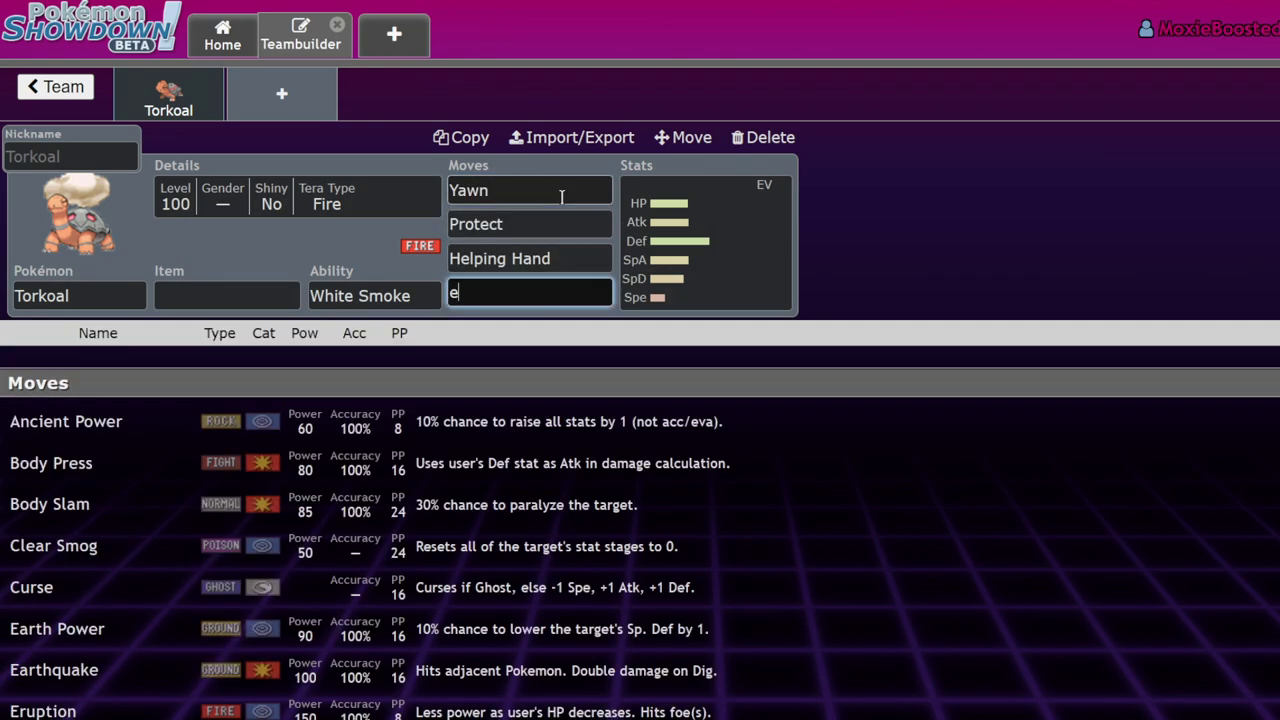
{"action": "key", "text": "BackSpace"}
{"action": "key", "text": "BackSpace"}
{"action": "key", "text": "BackSpace"}
{"action": "type", "text": "hea"}
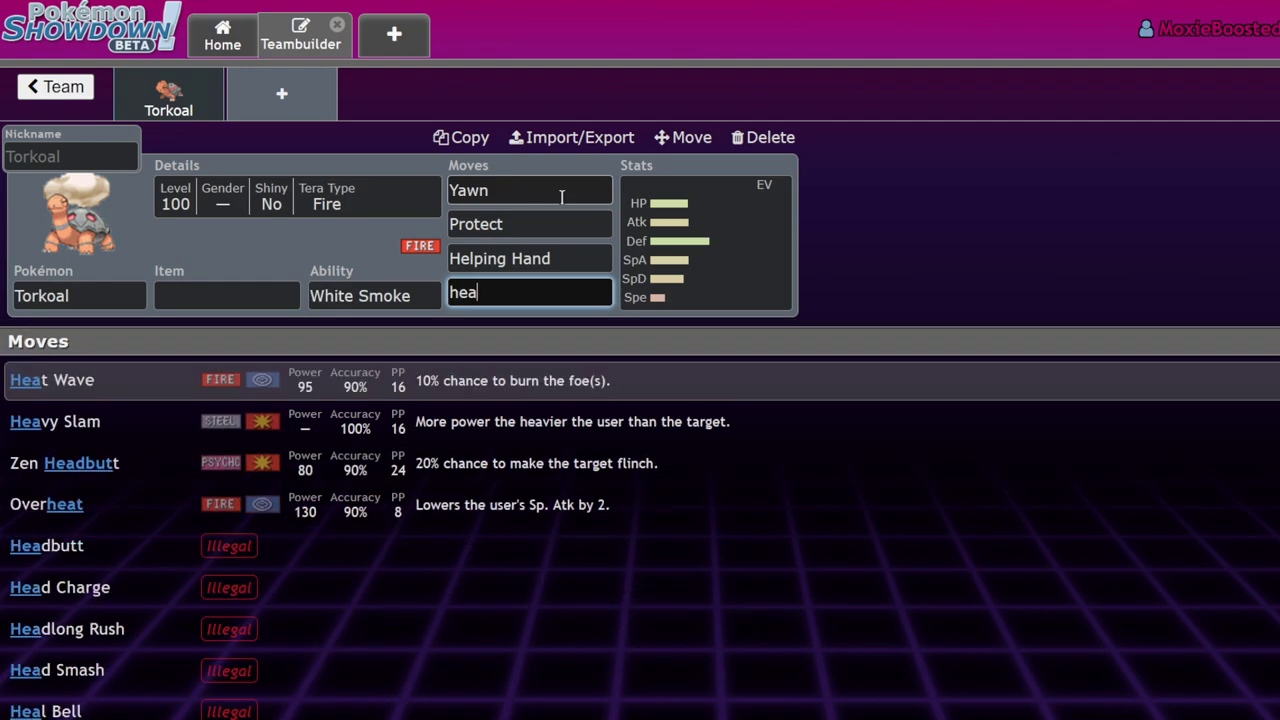
{"action": "key", "text": "BackSpace"}
{"action": "key", "text": "BackSpace"}
{"action": "key", "text": "BackSpace"}
{"action": "type", "text": "hea"}
{"action": "key", "text": "Return"}
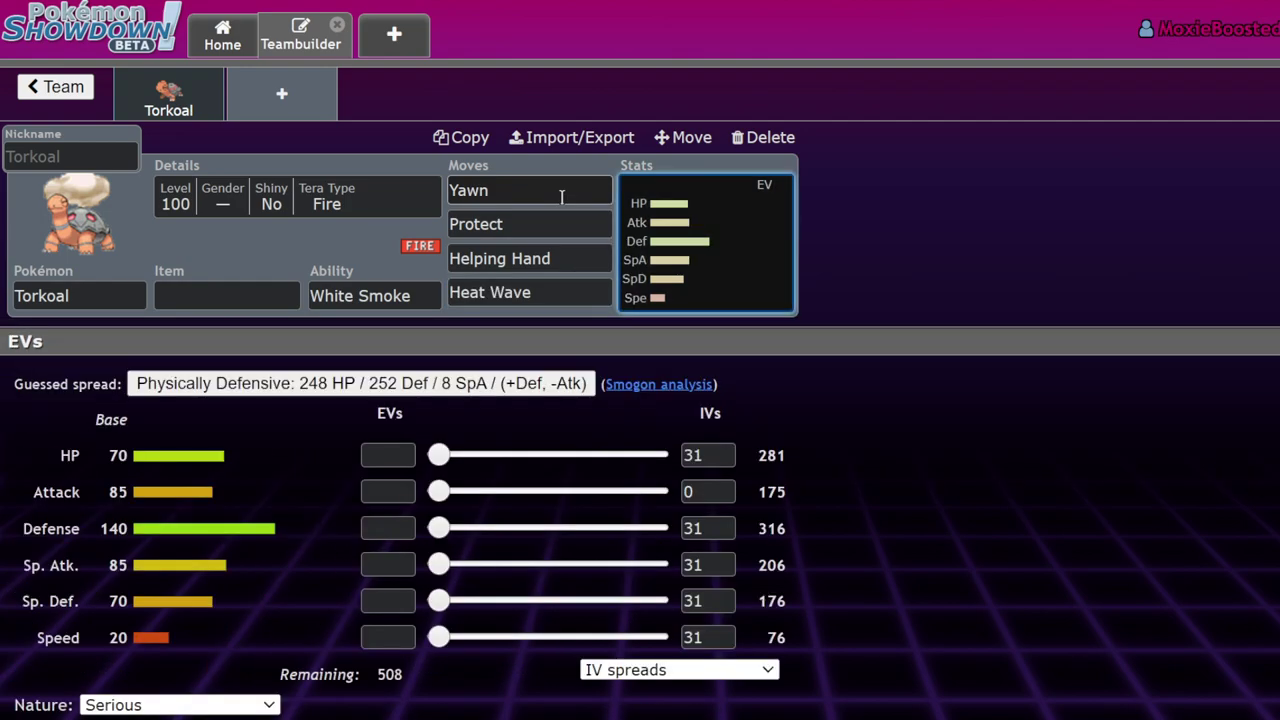
- Give Torkoal a Charcoal held item and the Drought ability
{"action": "left_click", "coordinate": [225, 292]}
{"action": "type", "text": "chart"}
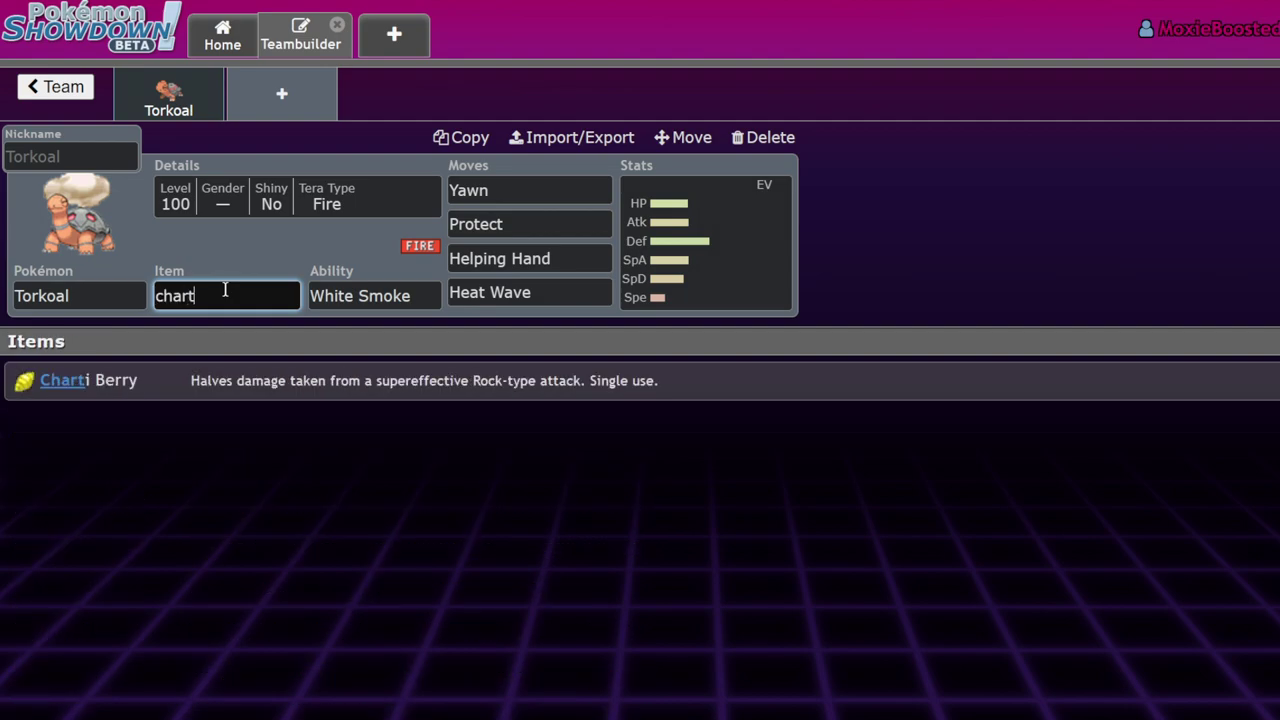
{"action": "key", "text": "BackSpace"}
{"action": "type", "text": "c"}
{"action": "key", "text": "Return"}
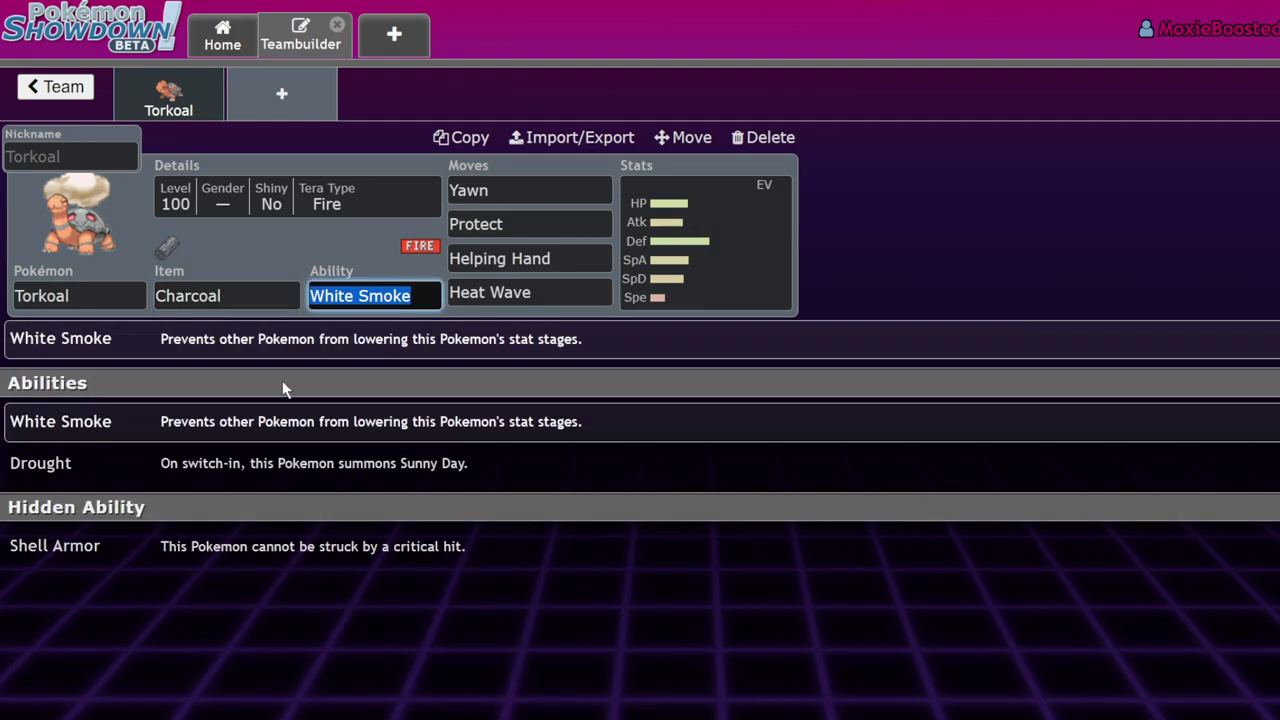
{"action": "left_click", "coordinate": [206, 468]}
- Set the team format to [Gen 9] VGC 2023 Series 2 and glance at Torkoal's EV spread
{"action": "left_click", "coordinate": [55, 87]}
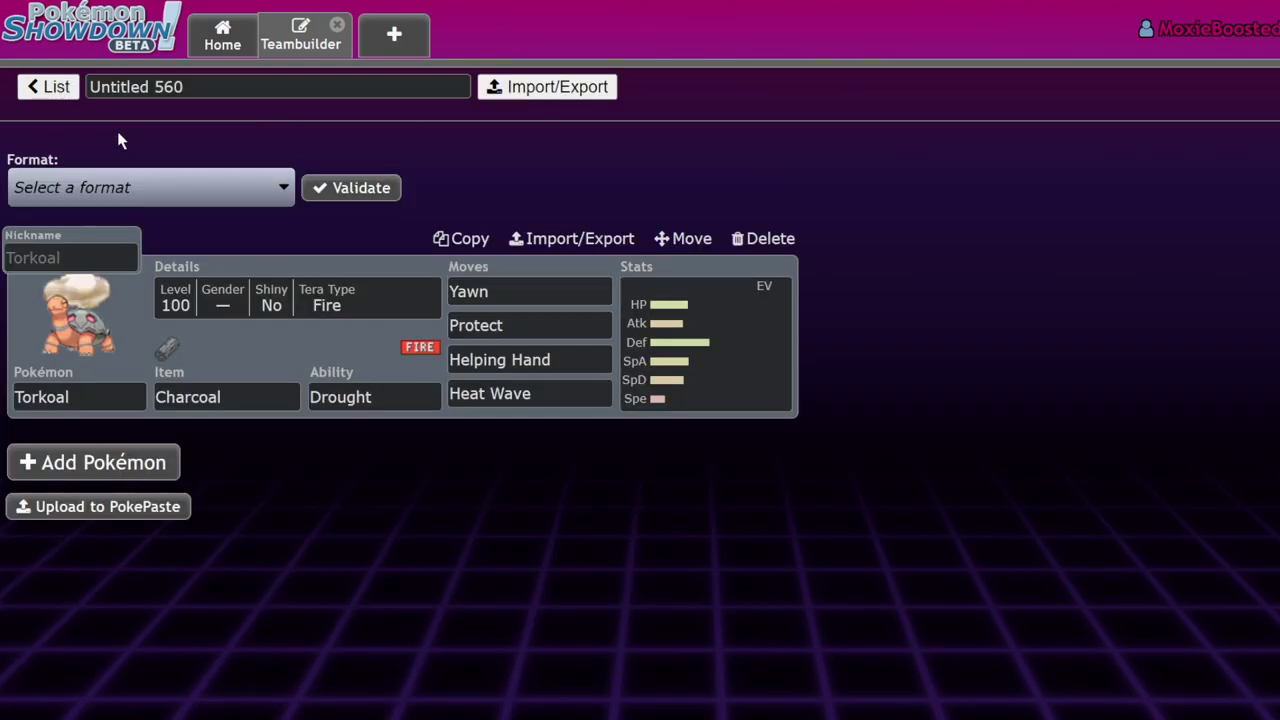
{"action": "left_click", "coordinate": [120, 186]}
{"action": "left_click", "coordinate": [147, 424]}
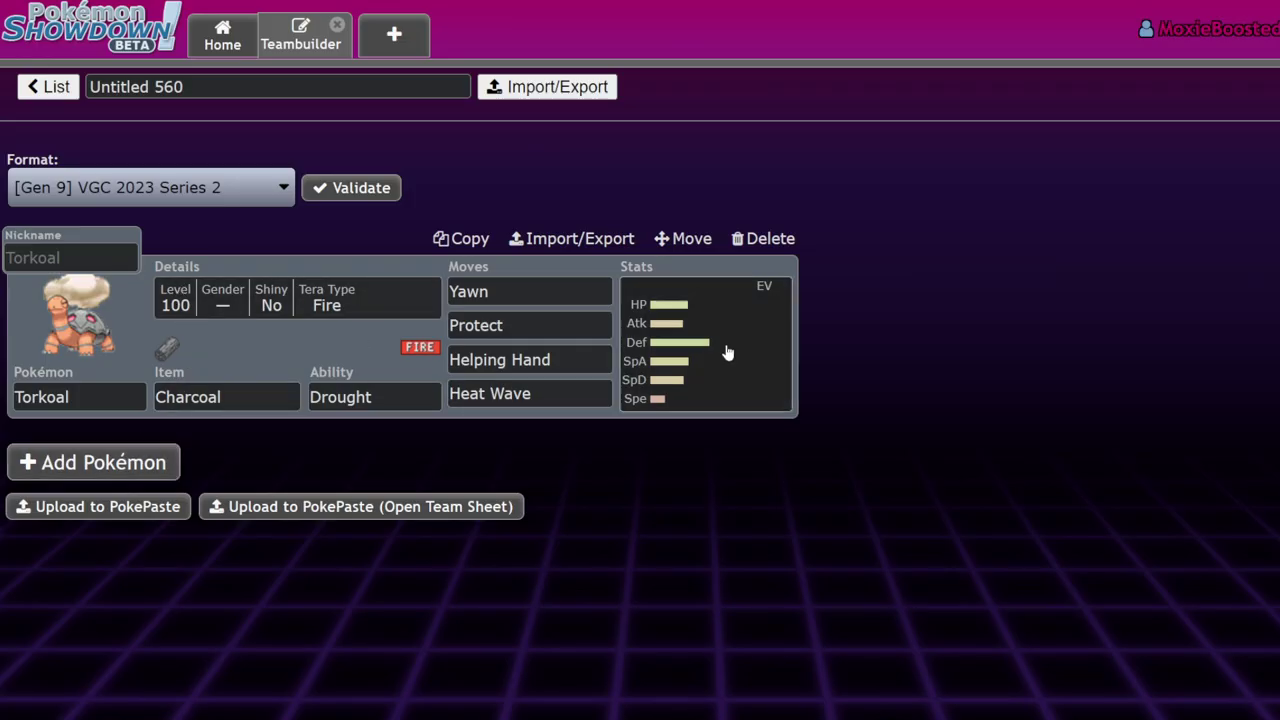
{"action": "left_click", "coordinate": [665, 346]}
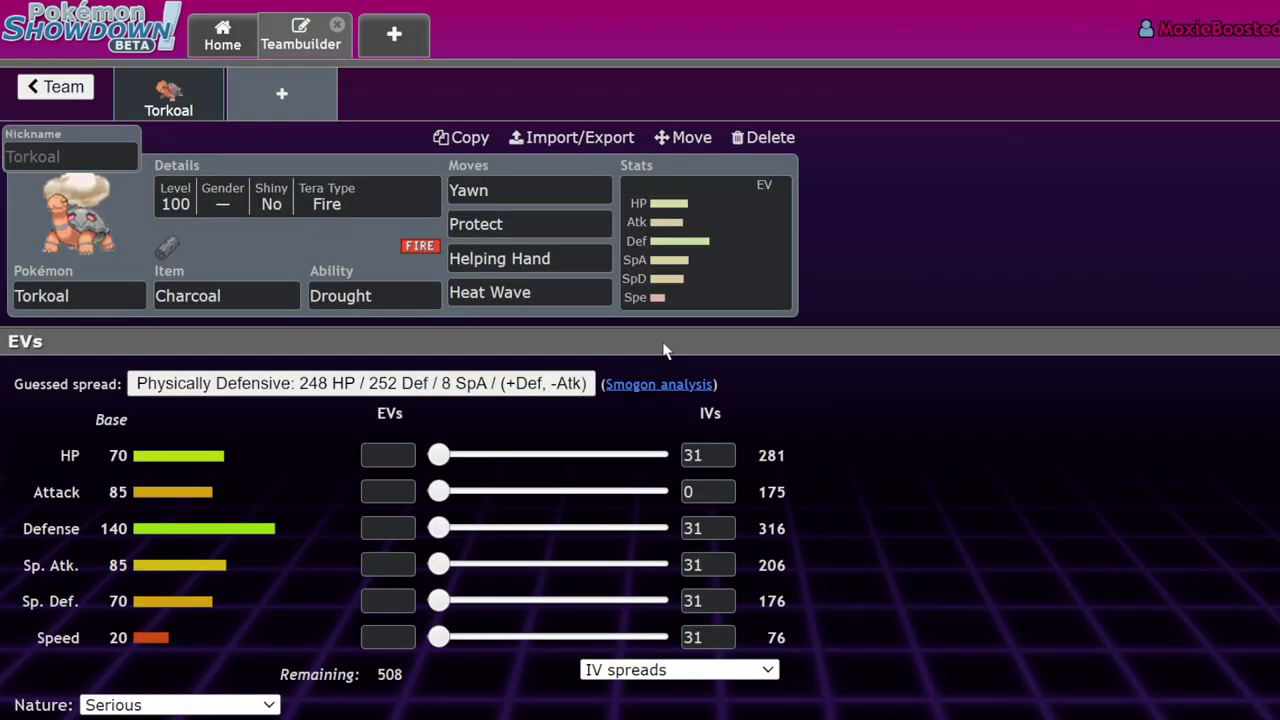
{"action": "left_click", "coordinate": [271, 118]}
{"action": "left_click", "coordinate": [55, 87]}
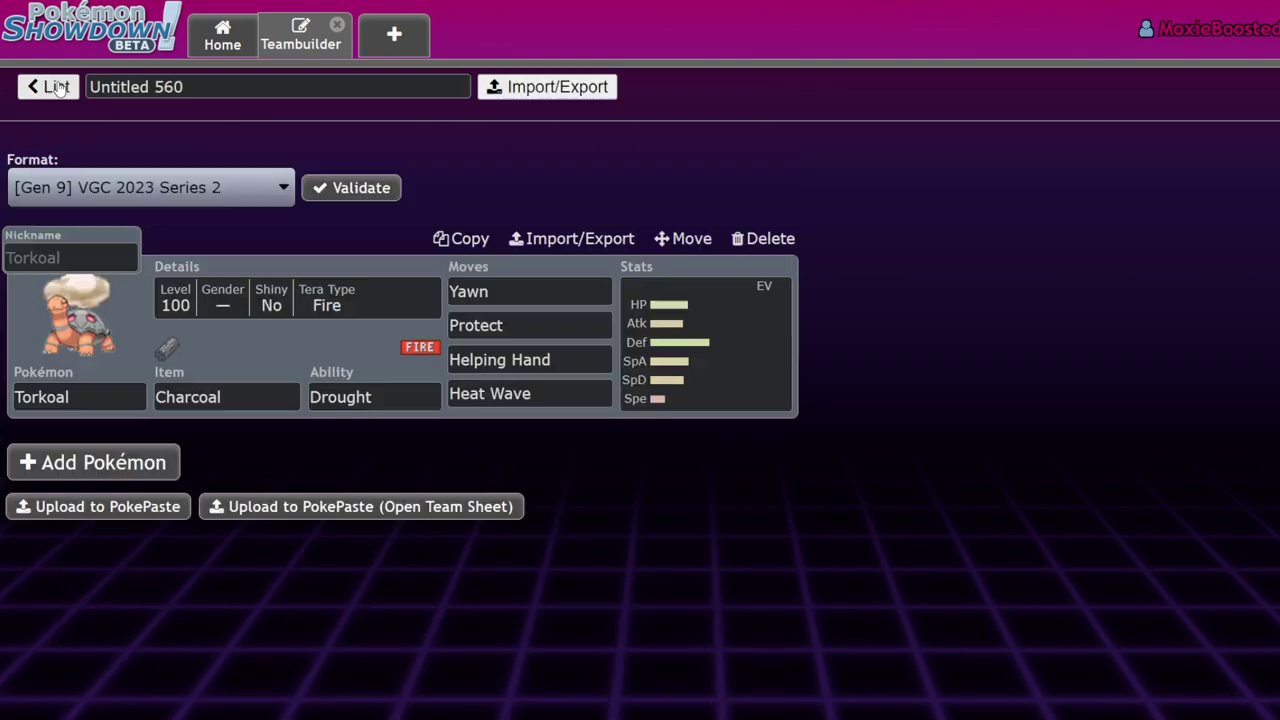
- Open Torkoal's EV and IV spread panel from its Stats box
{"action": "left_click", "coordinate": [684, 326]}
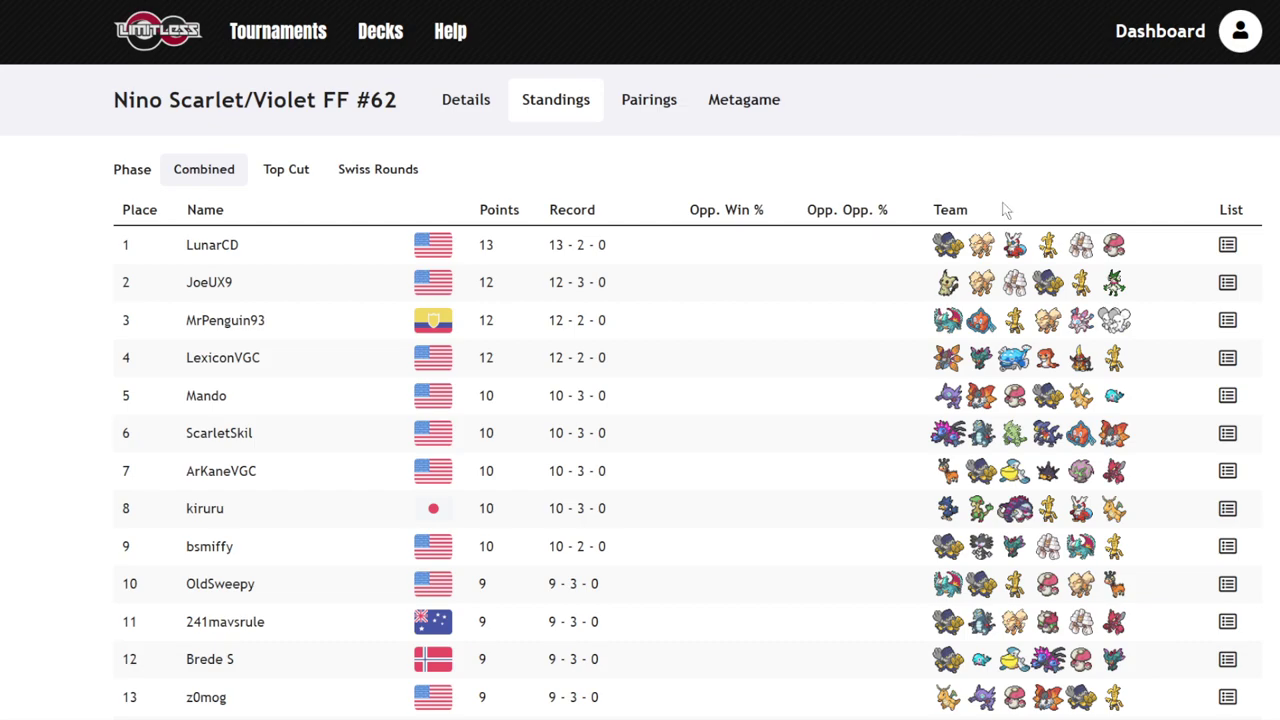
- Scroll up and down through the Nino Scarlet/Violet FF #62 standings to review the placings
{"action": "scroll", "coordinate": [1150, 435], "scroll_direction": "down", "scroll_amount": 3}
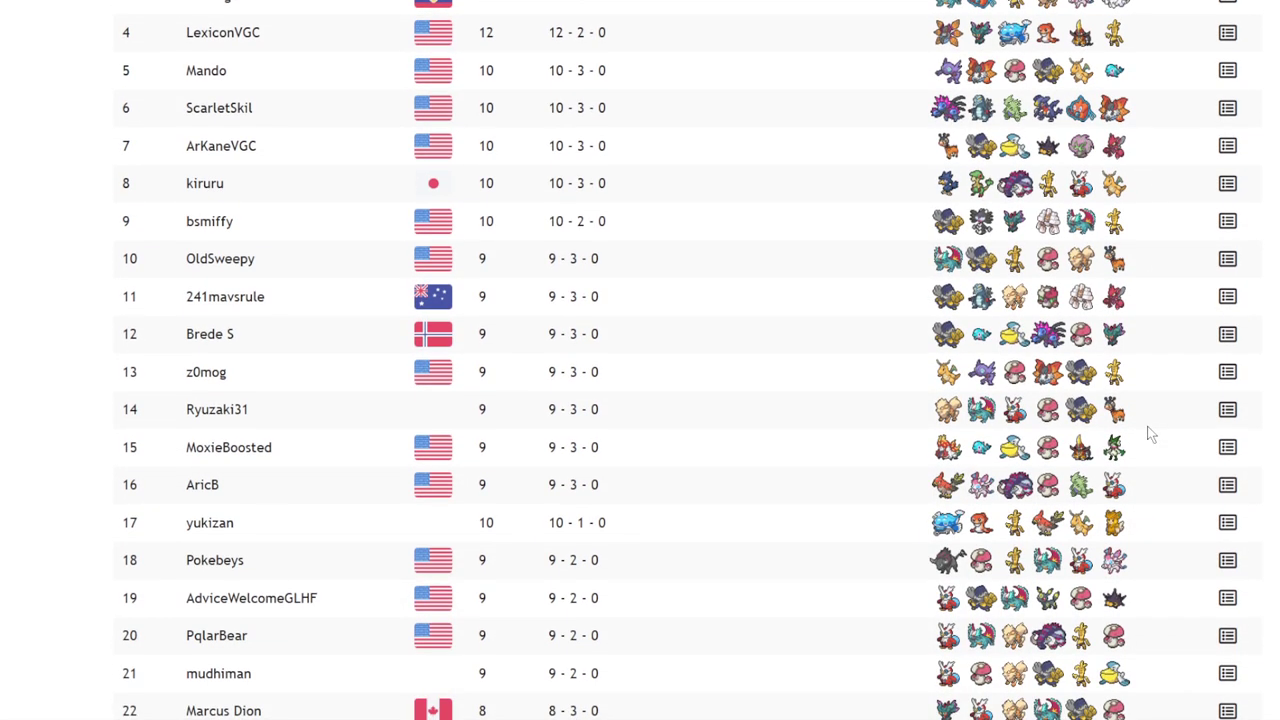
{"action": "scroll", "coordinate": [1150, 435], "scroll_direction": "down", "scroll_amount": 1}
{"action": "scroll", "coordinate": [1150, 435], "scroll_direction": "down", "scroll_amount": 1}
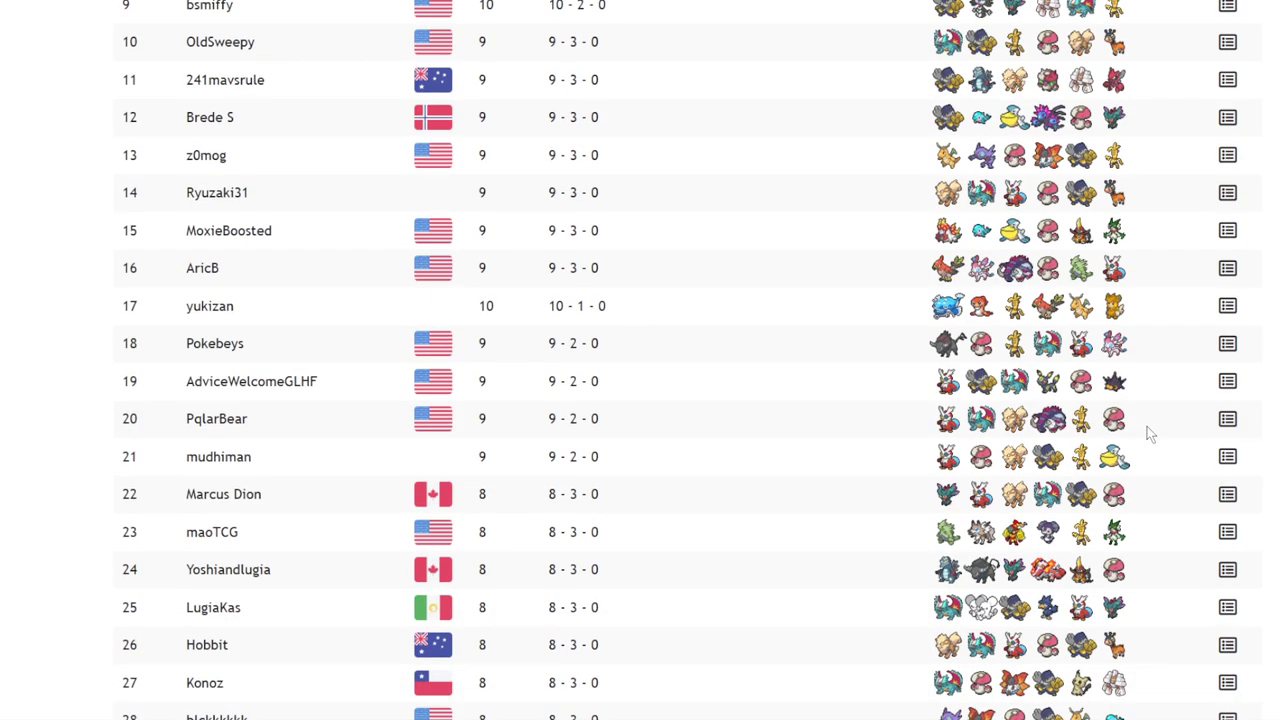
{"action": "scroll", "coordinate": [1150, 435], "scroll_direction": "down", "scroll_amount": 4}
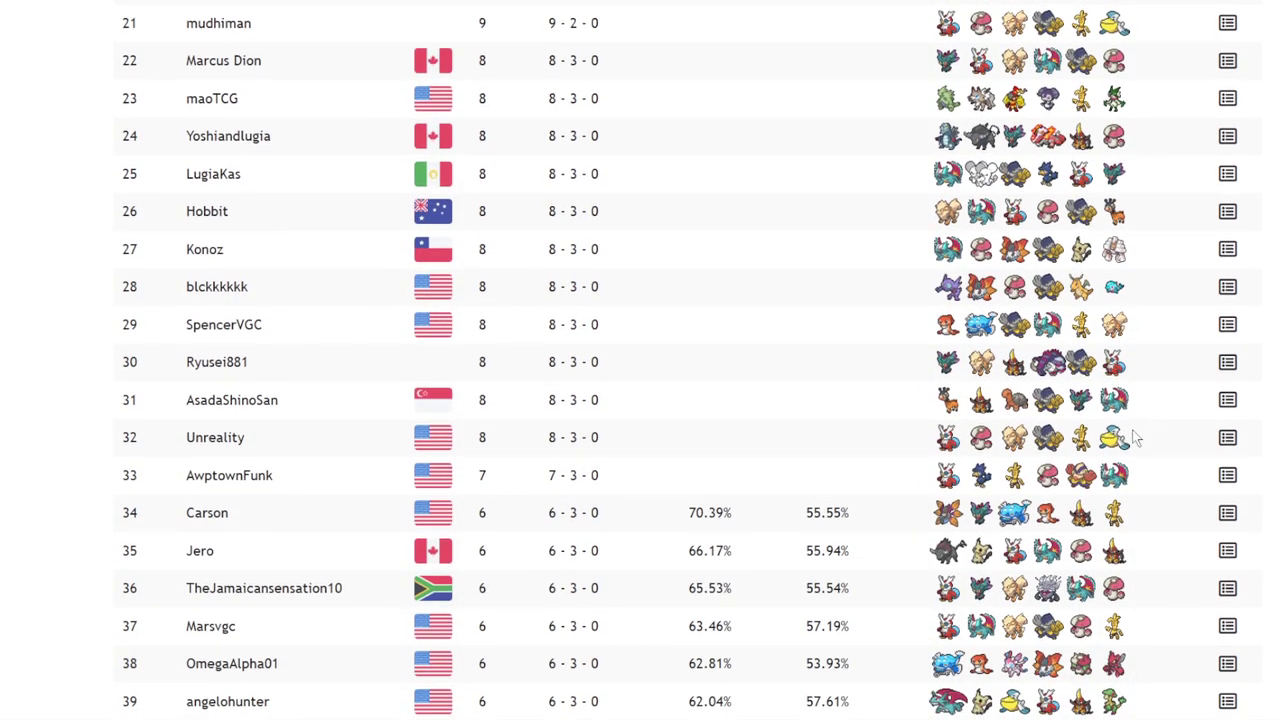
{"action": "scroll", "coordinate": [1135, 437], "scroll_direction": "up", "scroll_amount": 4}
{"action": "scroll", "coordinate": [1135, 437], "scroll_direction": "up", "scroll_amount": 4}
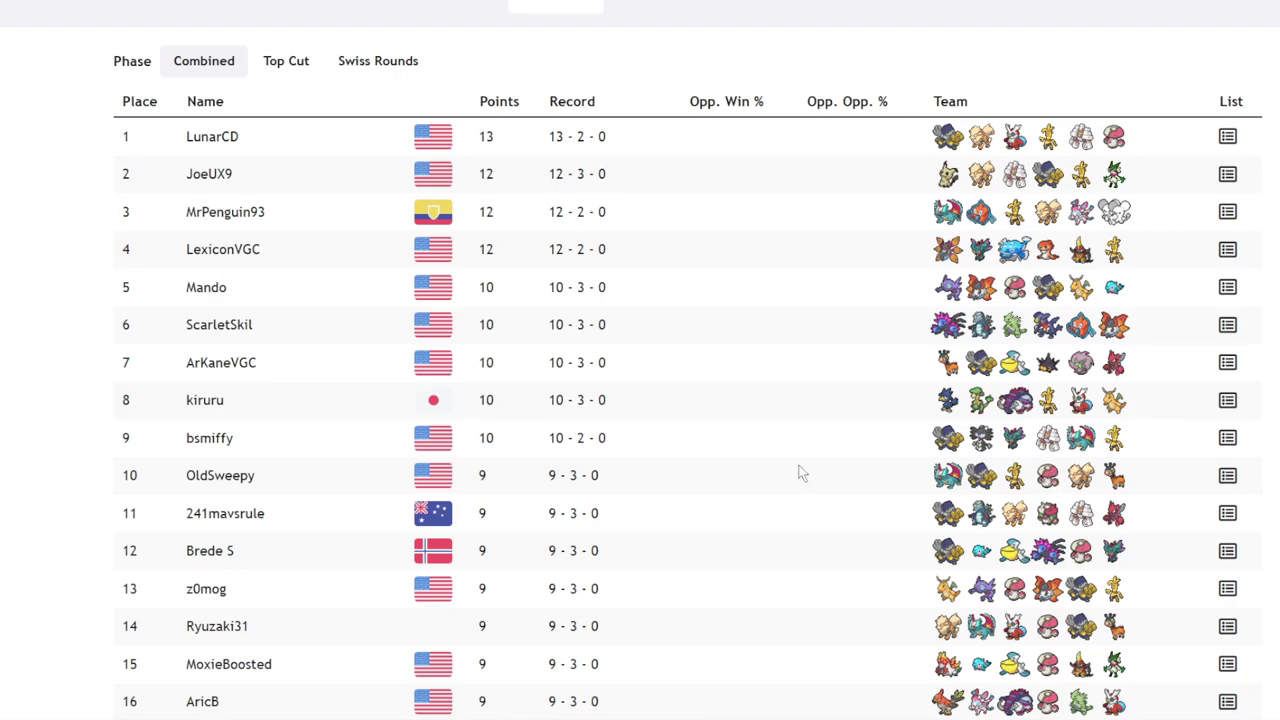
{"action": "scroll", "coordinate": [800, 472], "scroll_direction": "down", "scroll_amount": 2}
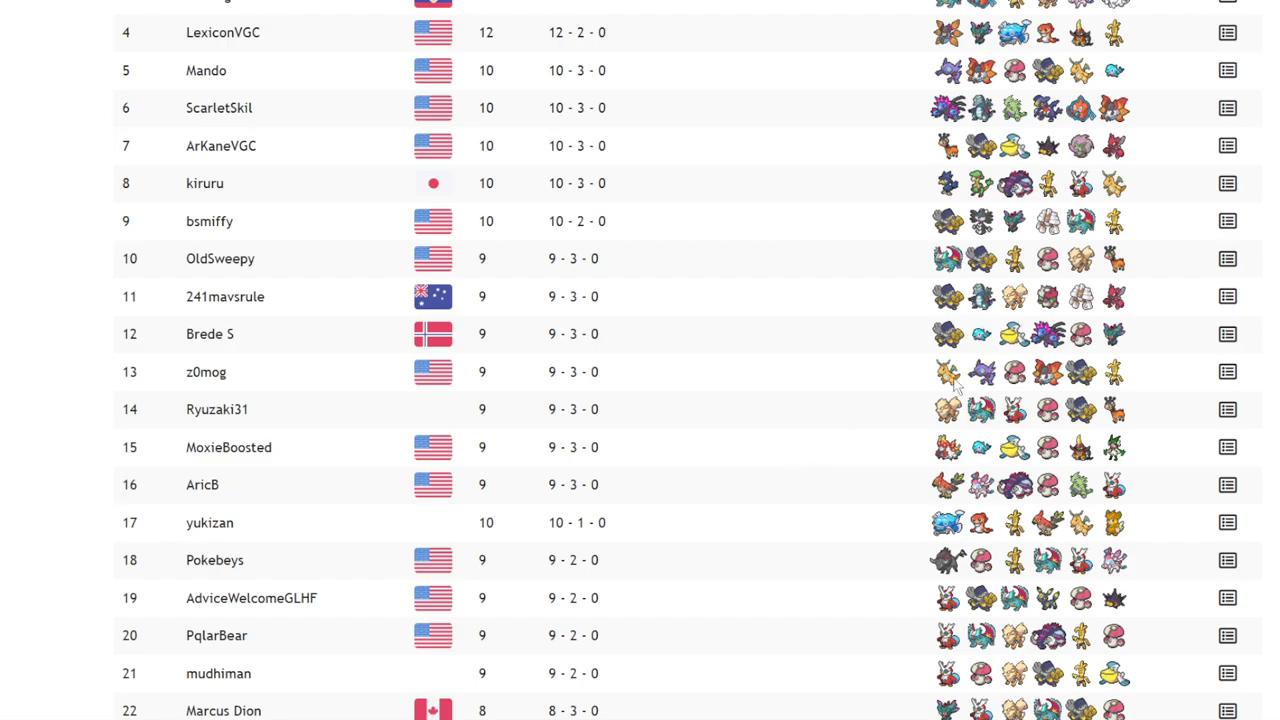
{"action": "scroll", "coordinate": [995, 360], "scroll_direction": "down", "scroll_amount": 1}
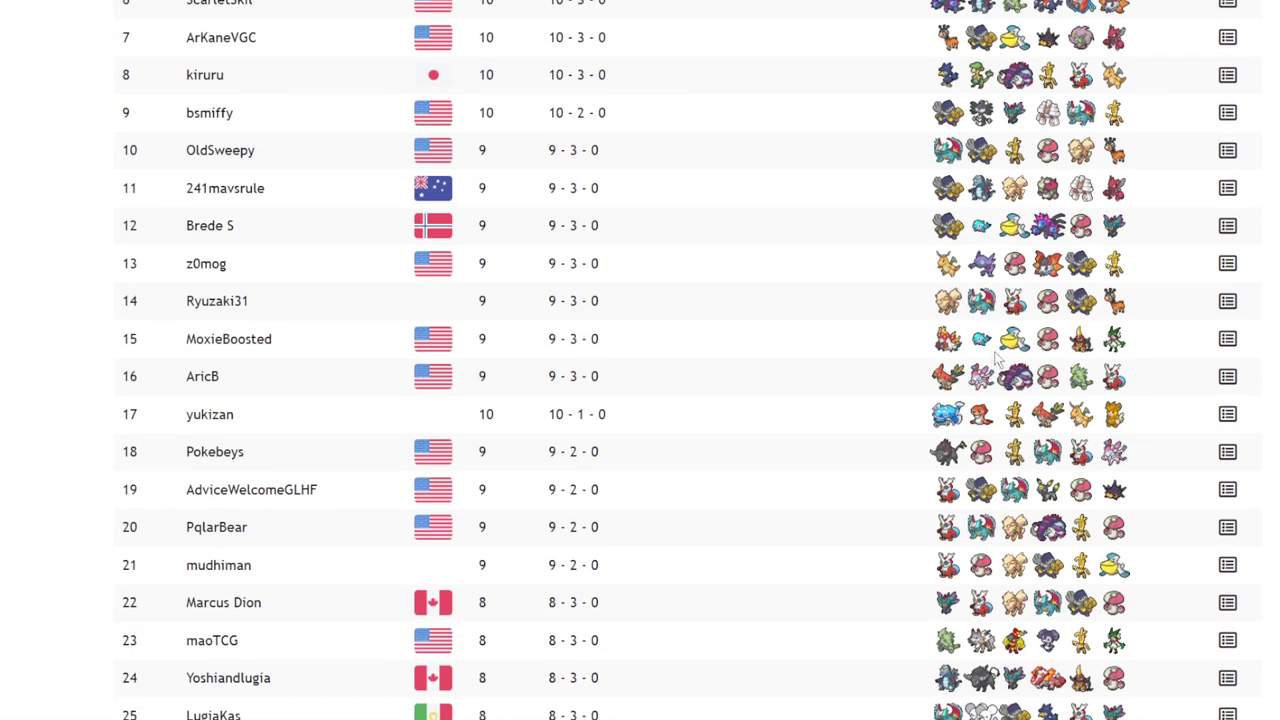
{"action": "scroll", "coordinate": [912, 390], "scroll_direction": "up", "scroll_amount": 1}
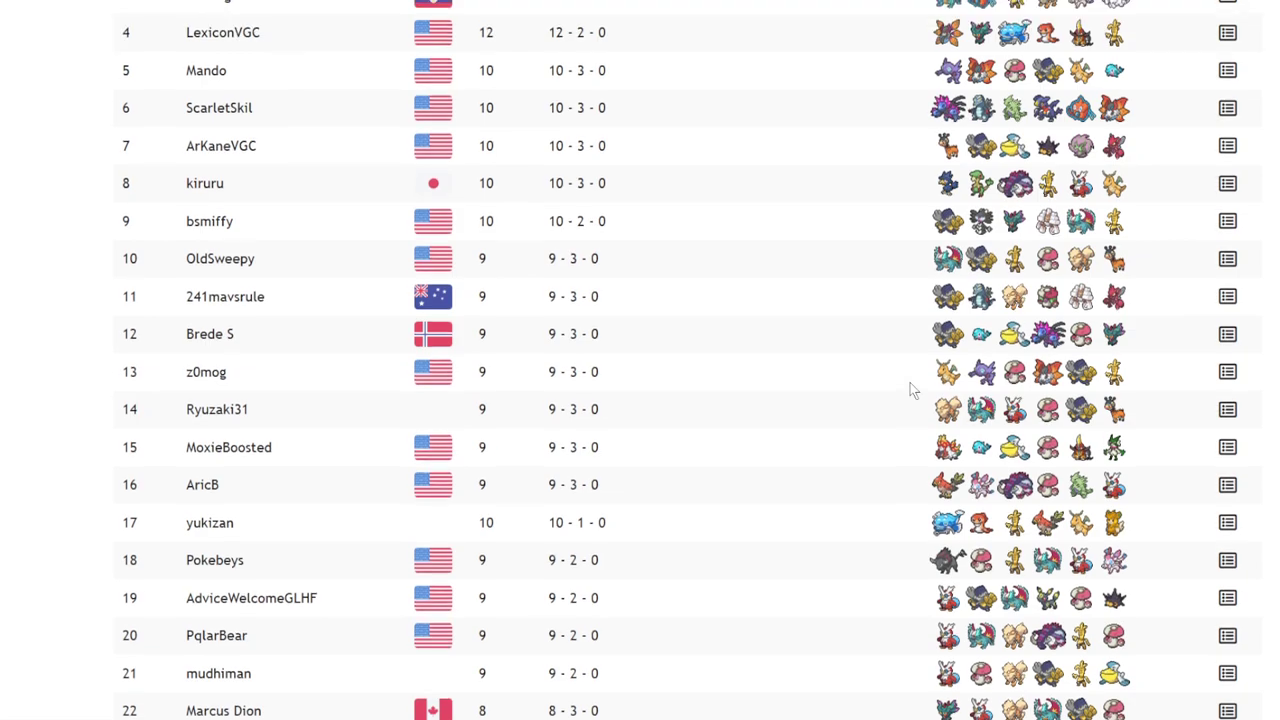
{"action": "scroll", "coordinate": [912, 390], "scroll_direction": "up", "scroll_amount": 1}
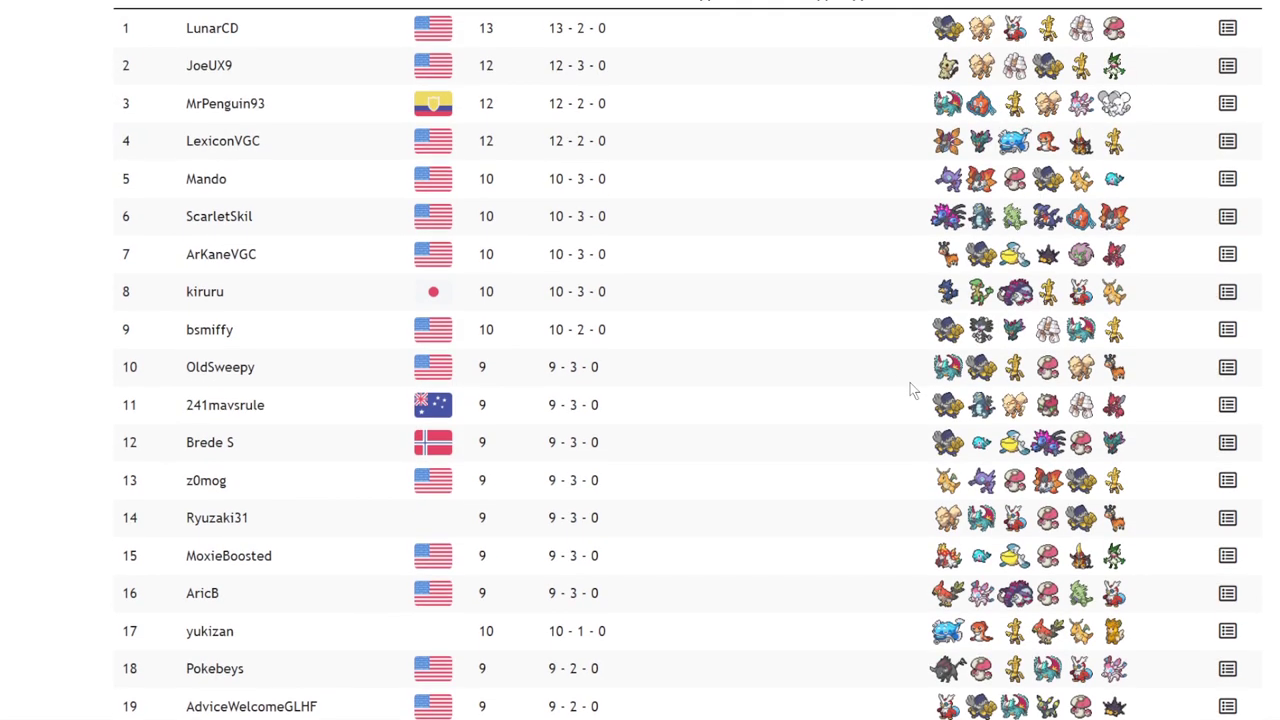
{"action": "scroll", "coordinate": [912, 390], "scroll_direction": "up", "scroll_amount": 2}
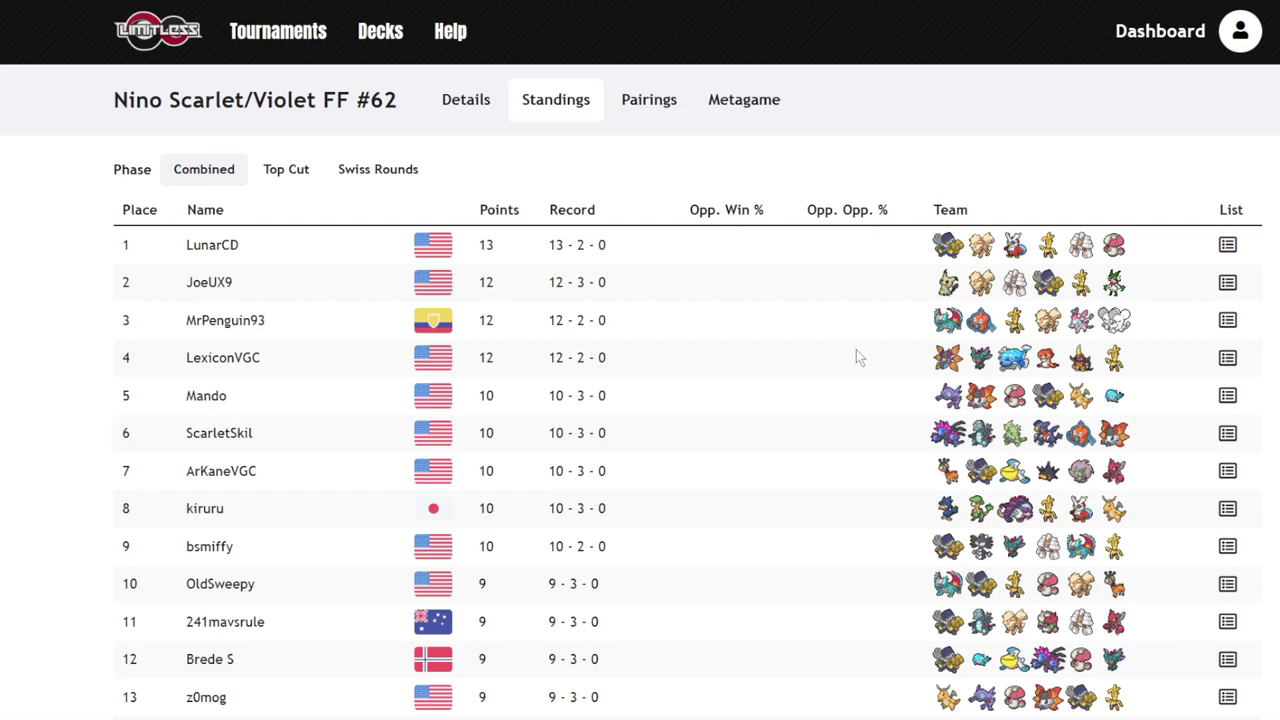
{"action": "scroll", "coordinate": [856, 350], "scroll_direction": "down", "scroll_amount": 1}
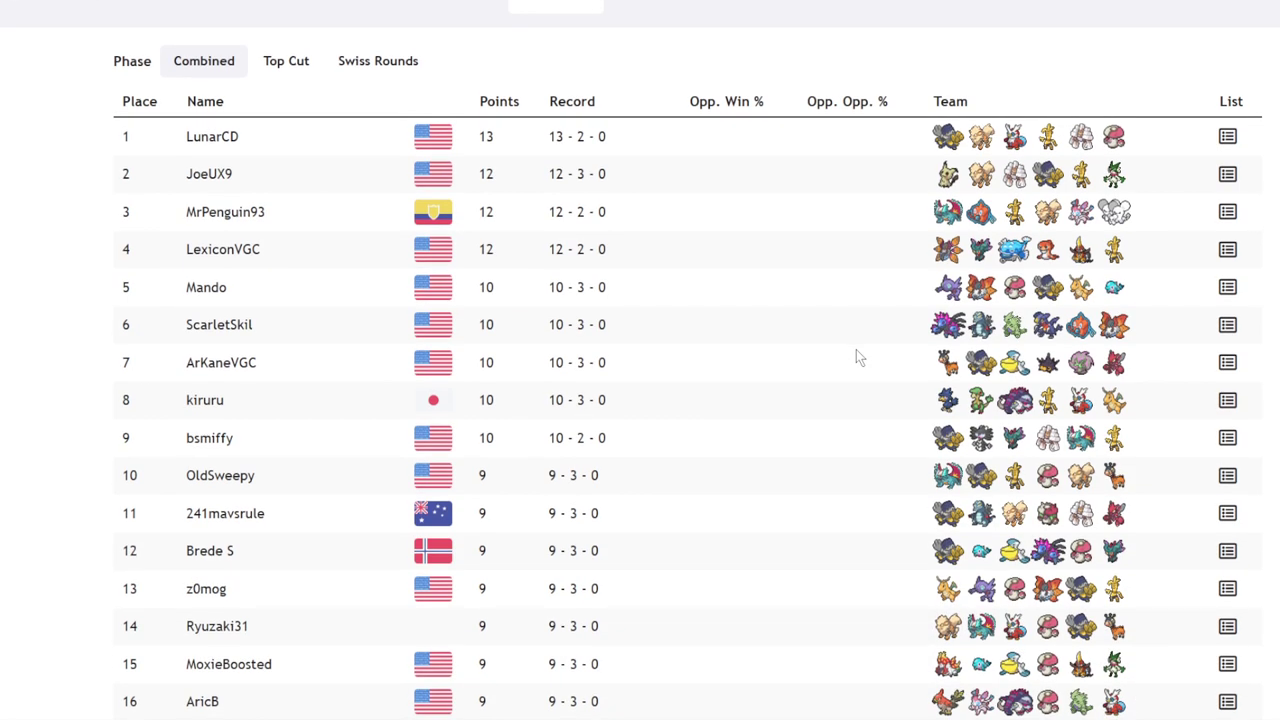
{"action": "scroll", "coordinate": [856, 350], "scroll_direction": "down", "scroll_amount": 1}
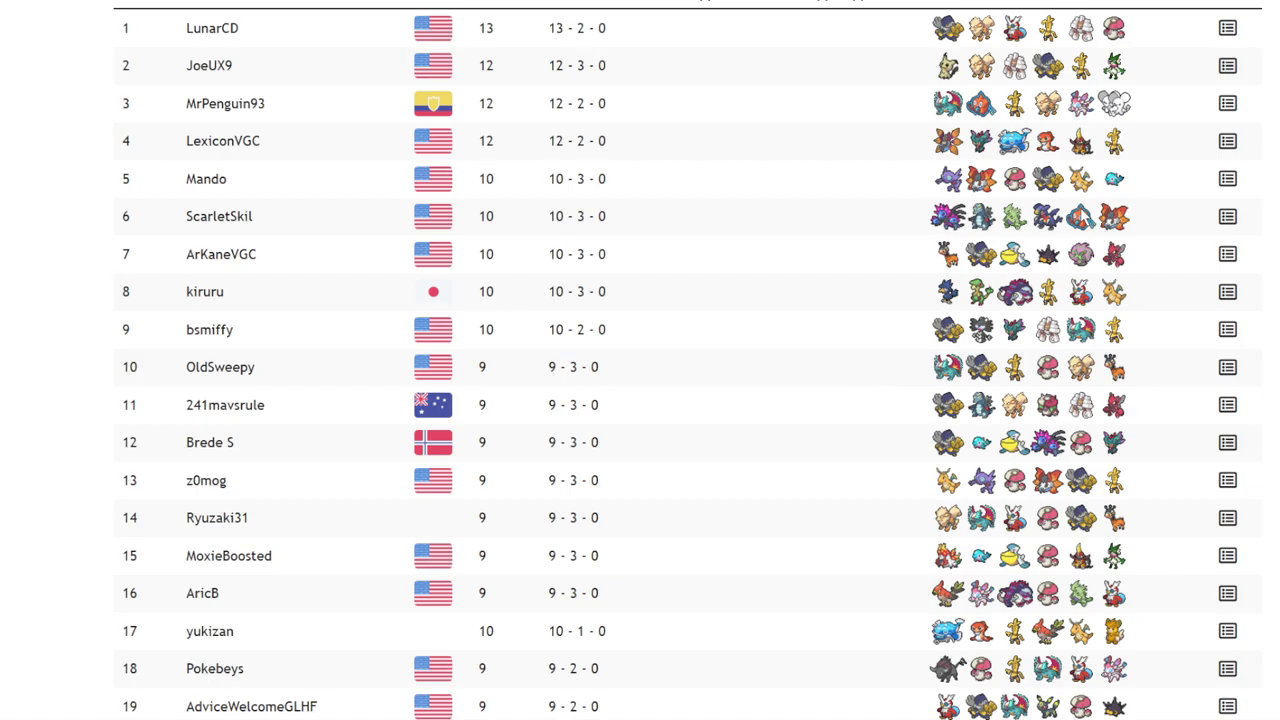
{"action": "scroll", "coordinate": [640, 360], "scroll_direction": "up", "scroll_amount": 1}
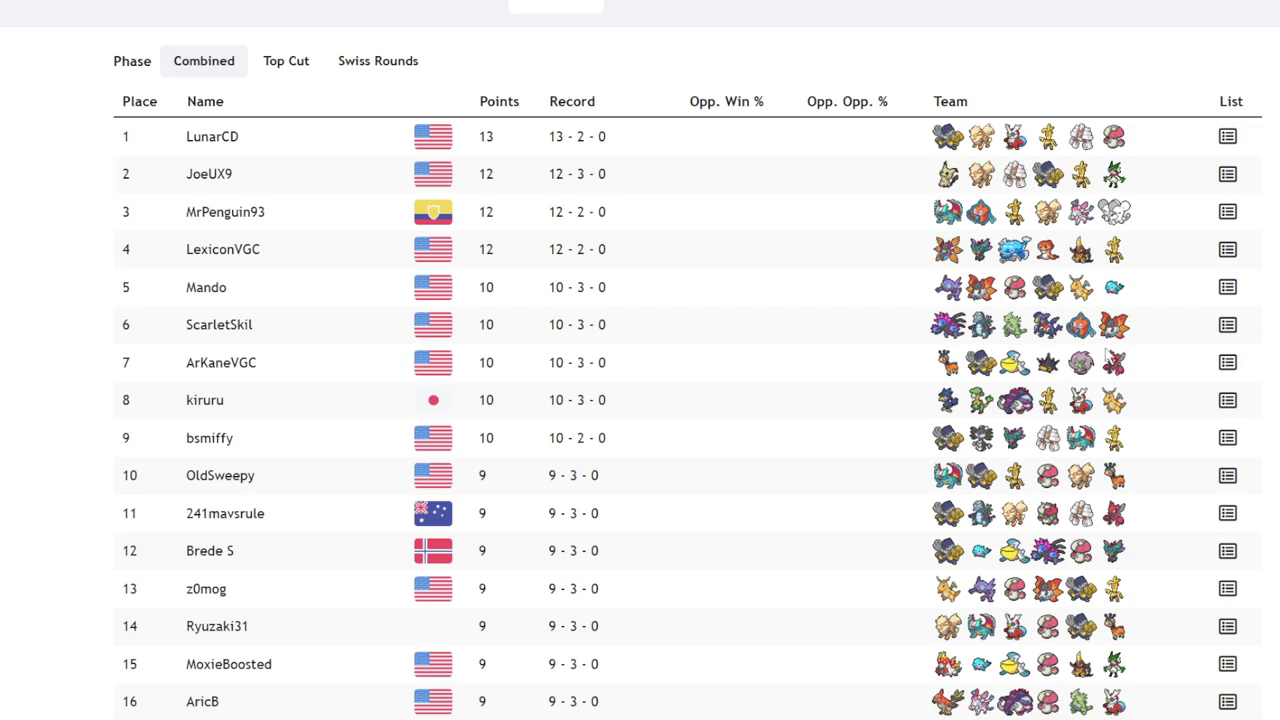
{"action": "left_click", "coordinate": [1228, 363]}
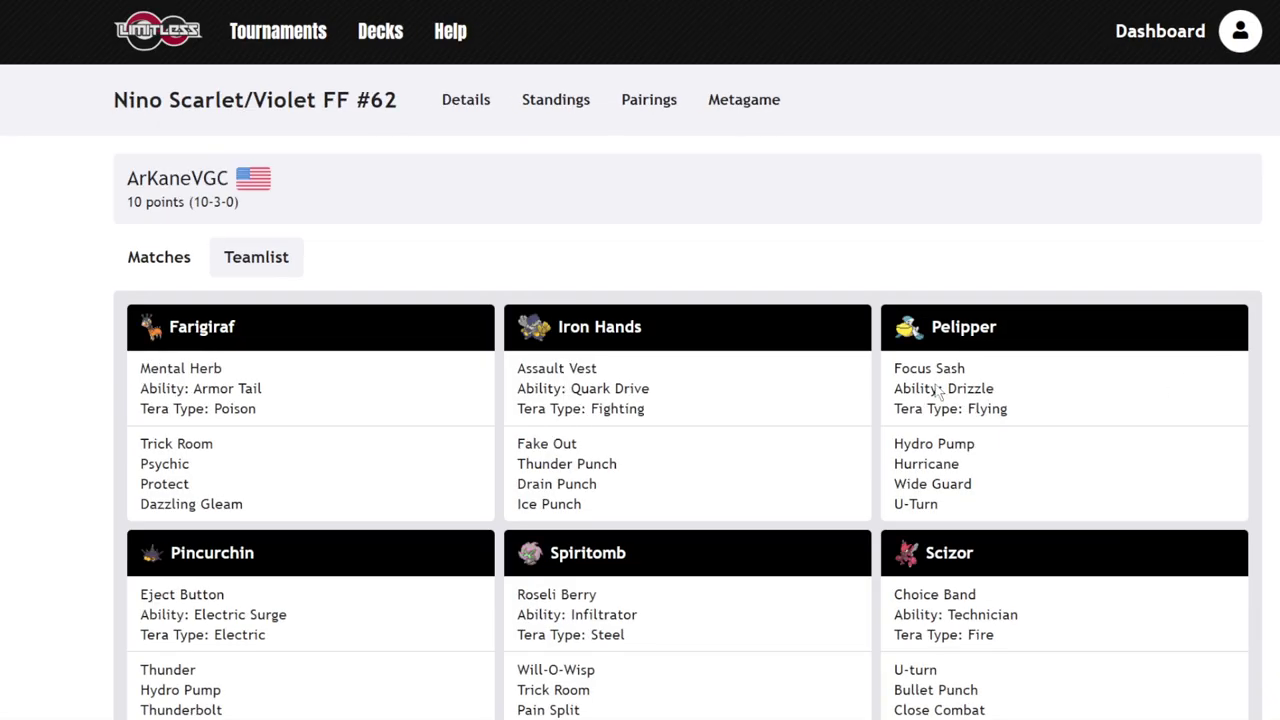
{"action": "scroll", "coordinate": [782, 405], "scroll_direction": "down", "scroll_amount": 3}
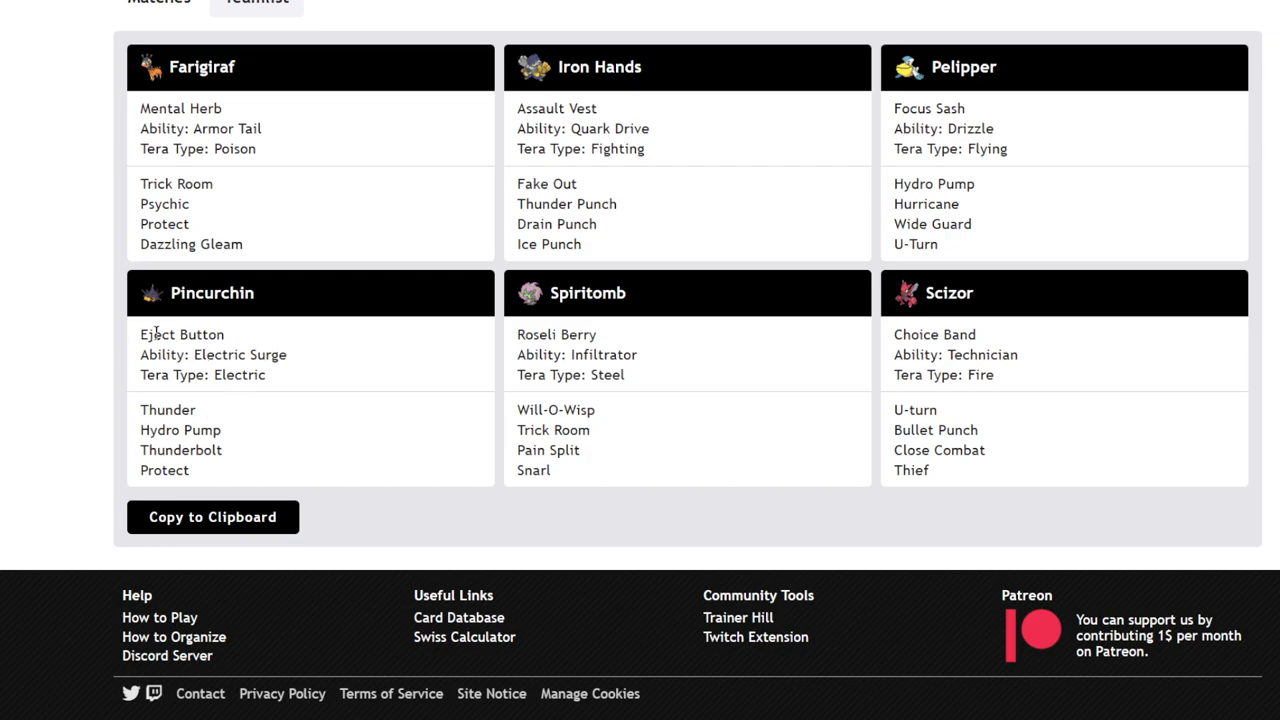
{"action": "left_click_drag", "start_coordinate": [140, 334], "coordinate": [344, 467]}
{"action": "left_click", "coordinate": [416, 482]}
{"action": "scroll", "coordinate": [421, 485], "scroll_direction": "up", "scroll_amount": 3}
{"action": "scroll", "coordinate": [422, 483], "scroll_direction": "down", "scroll_amount": 2}
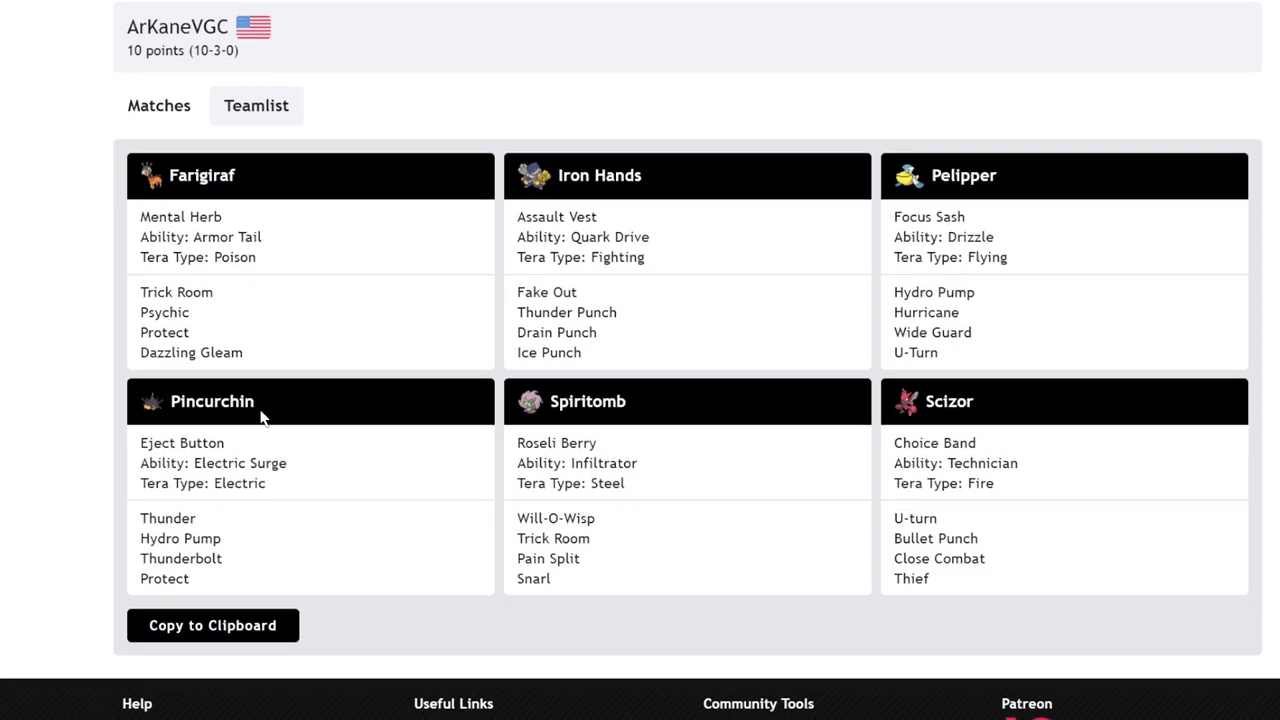
{"action": "key", "text": "alt+Left"}
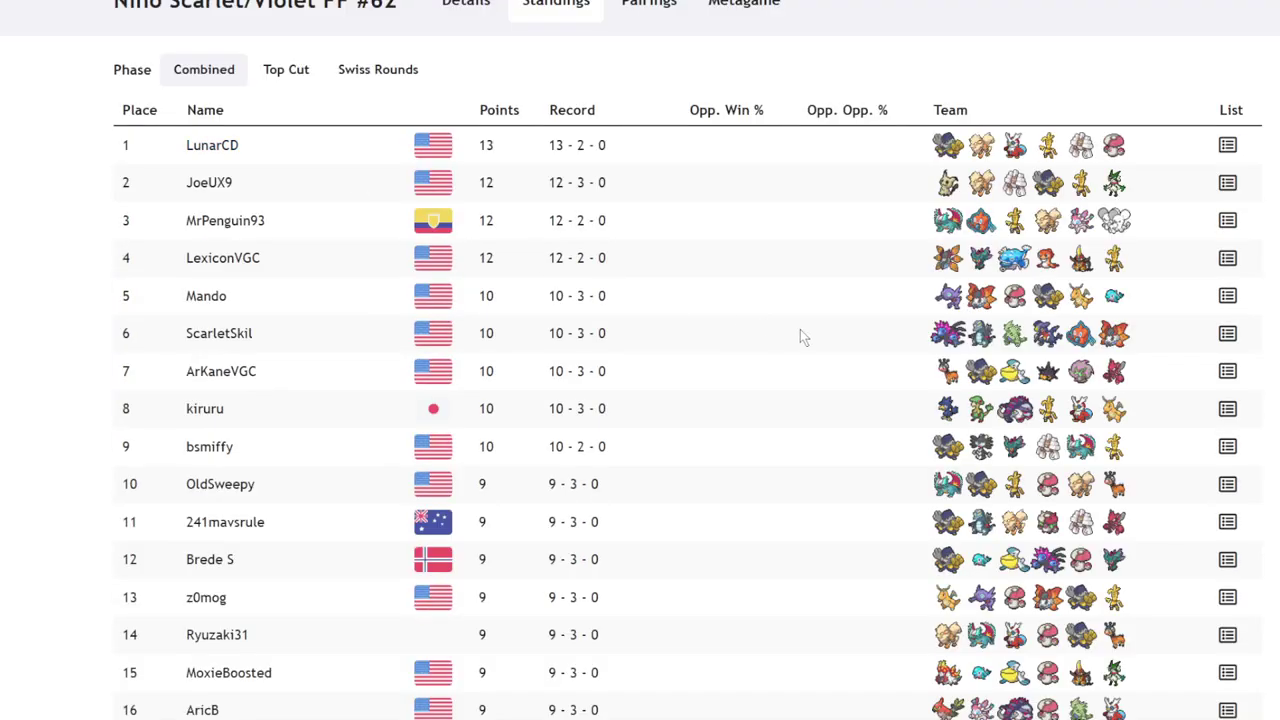
{"action": "left_click", "coordinate": [1228, 371]}
{"action": "scroll", "coordinate": [310, 508], "scroll_direction": "down", "scroll_amount": 3}
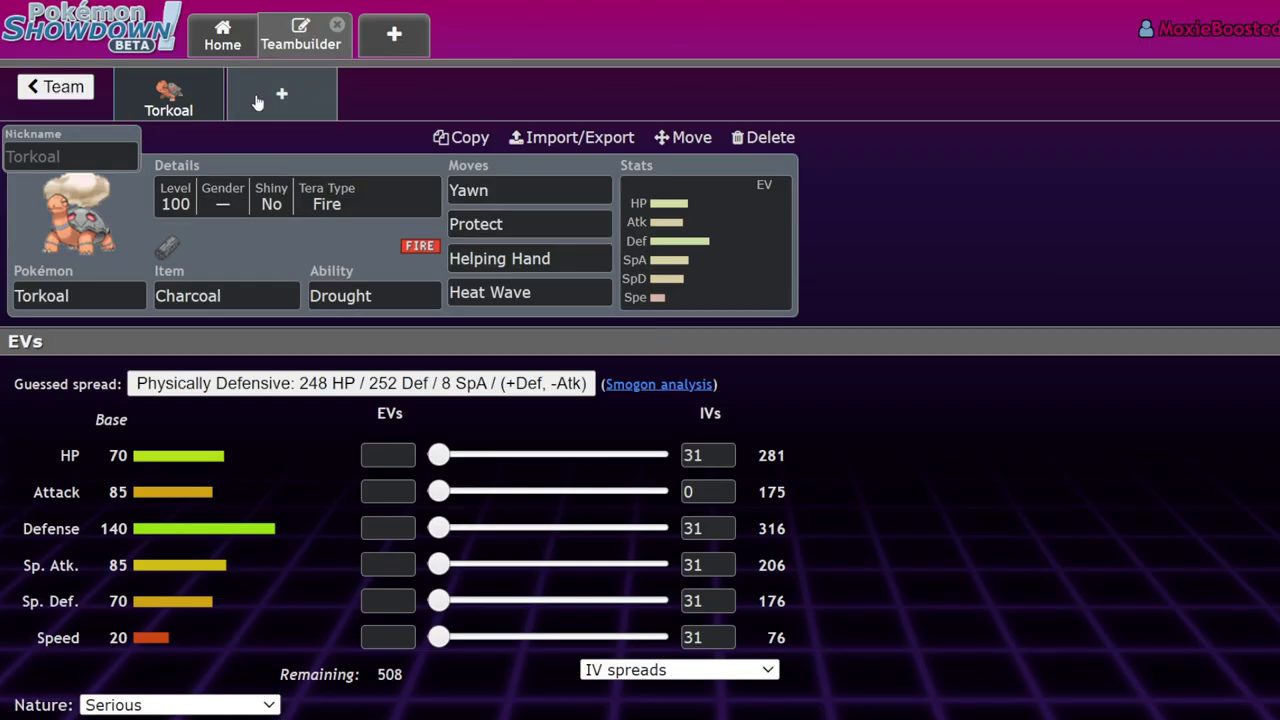
- Add Pincurchin to a new slot and max its Sp. Atk EVs at 252
{"action": "left_click", "coordinate": [258, 95]}
{"action": "type", "text": "pin"}
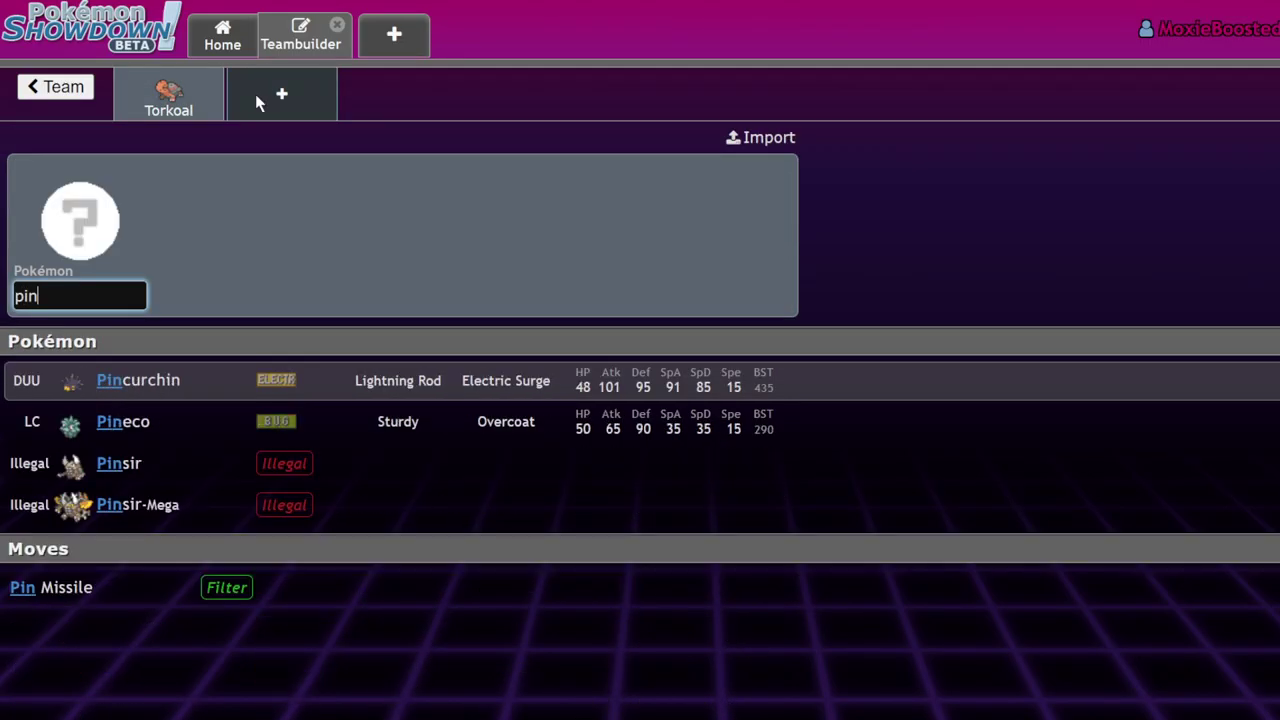
{"action": "key", "text": "Return"}
{"action": "left_click", "coordinate": [748, 275]}
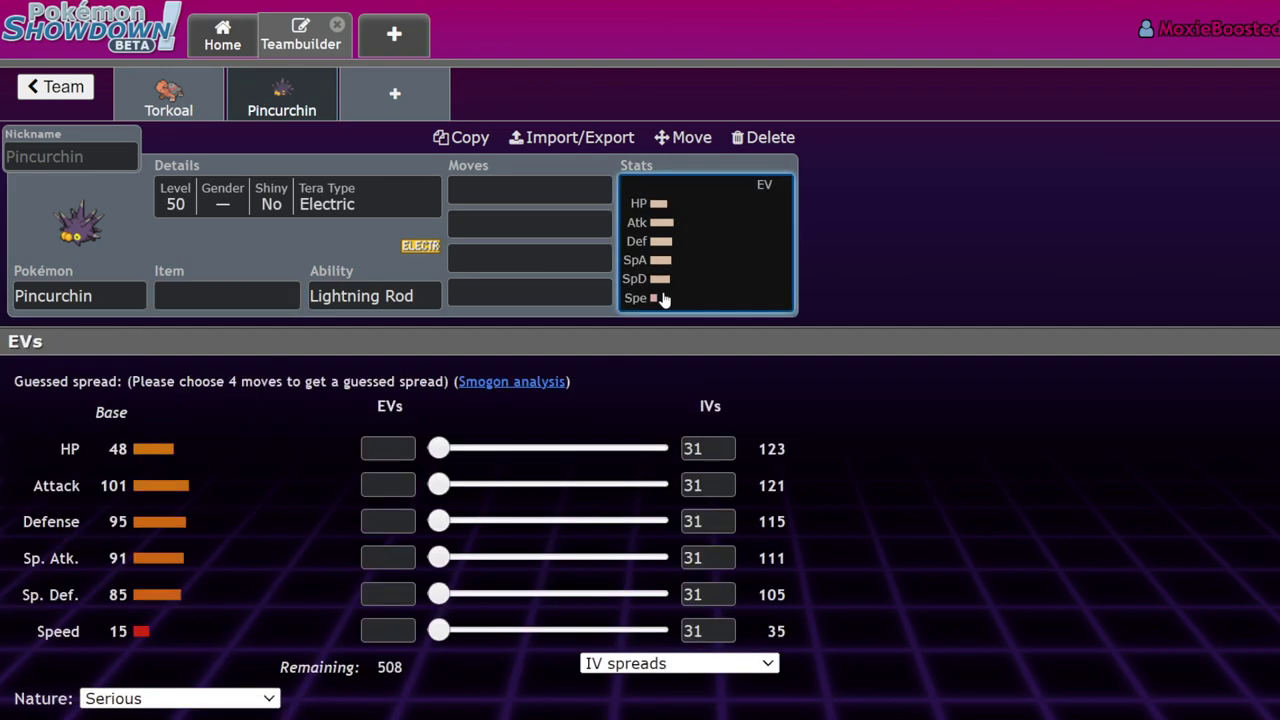
{"action": "left_click", "coordinate": [440, 558]}
{"action": "left_click_drag", "start_coordinate": [440, 558], "coordinate": [656, 558]}
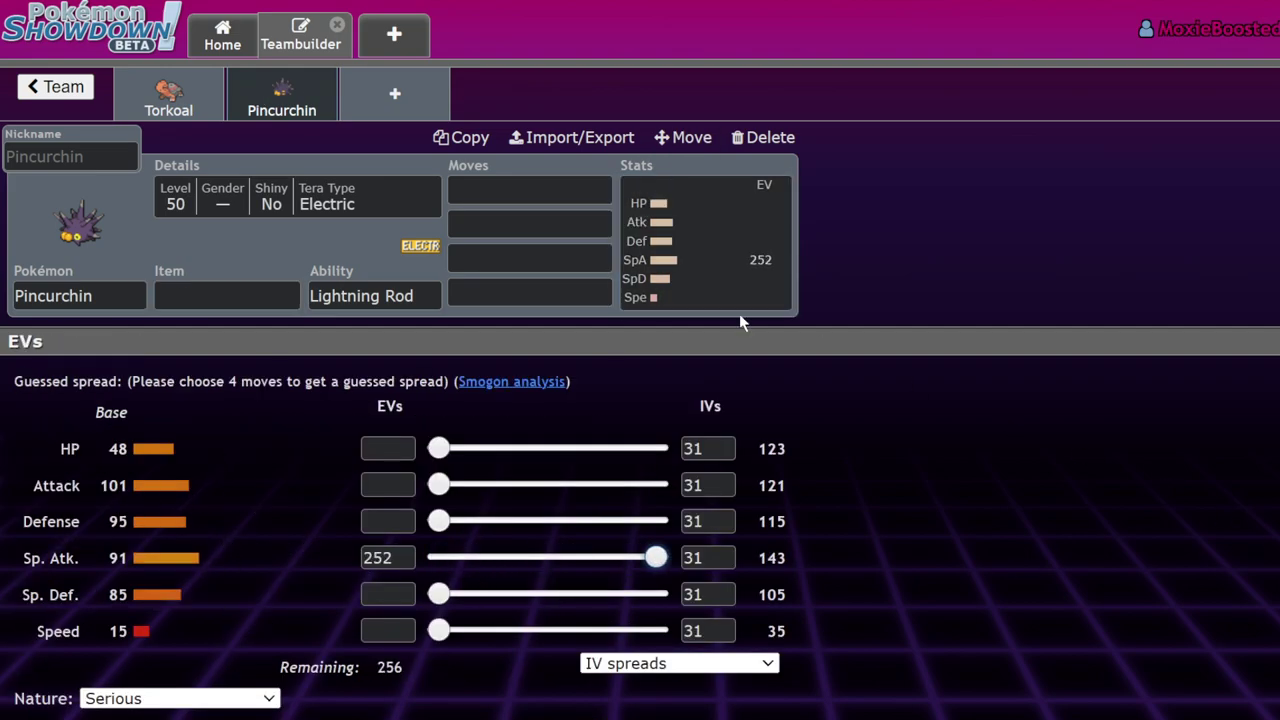
{"action": "left_click", "coordinate": [737, 229]}
- Give Pincurchin Thunderbolt and Acupressure as its first two moves
{"action": "left_click", "coordinate": [491, 189]}
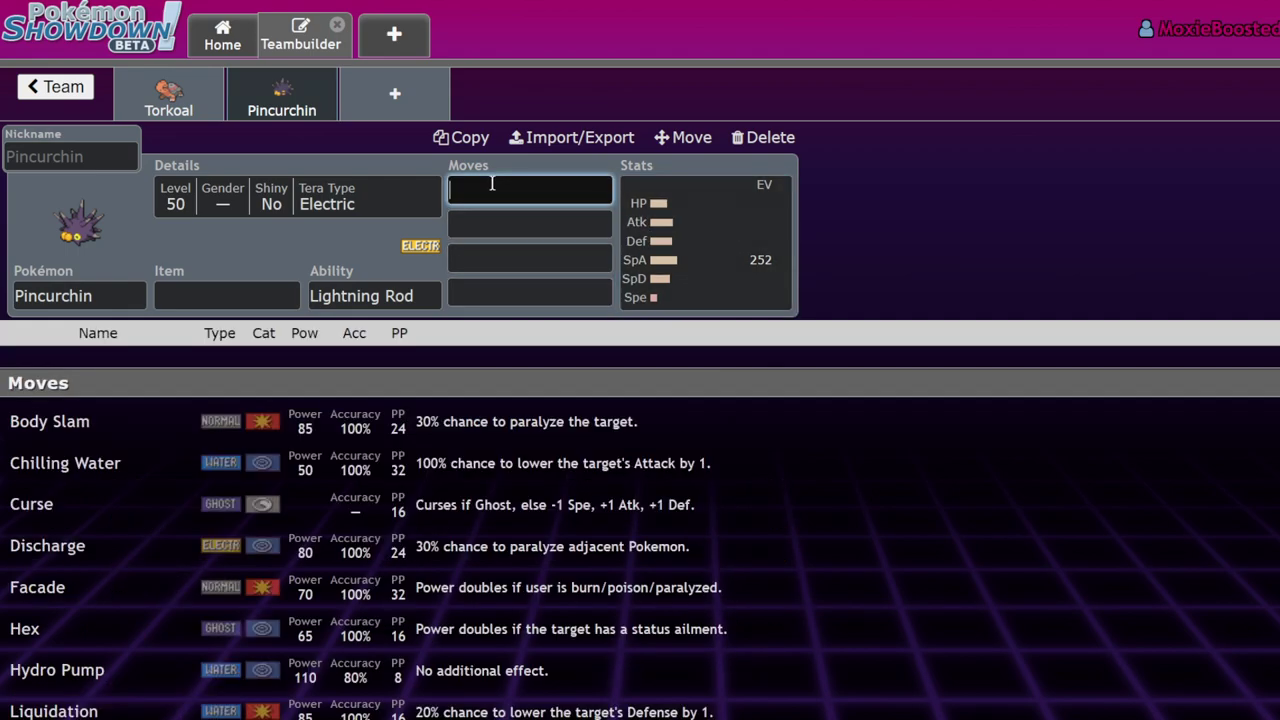
{"action": "type", "text": "thun"}
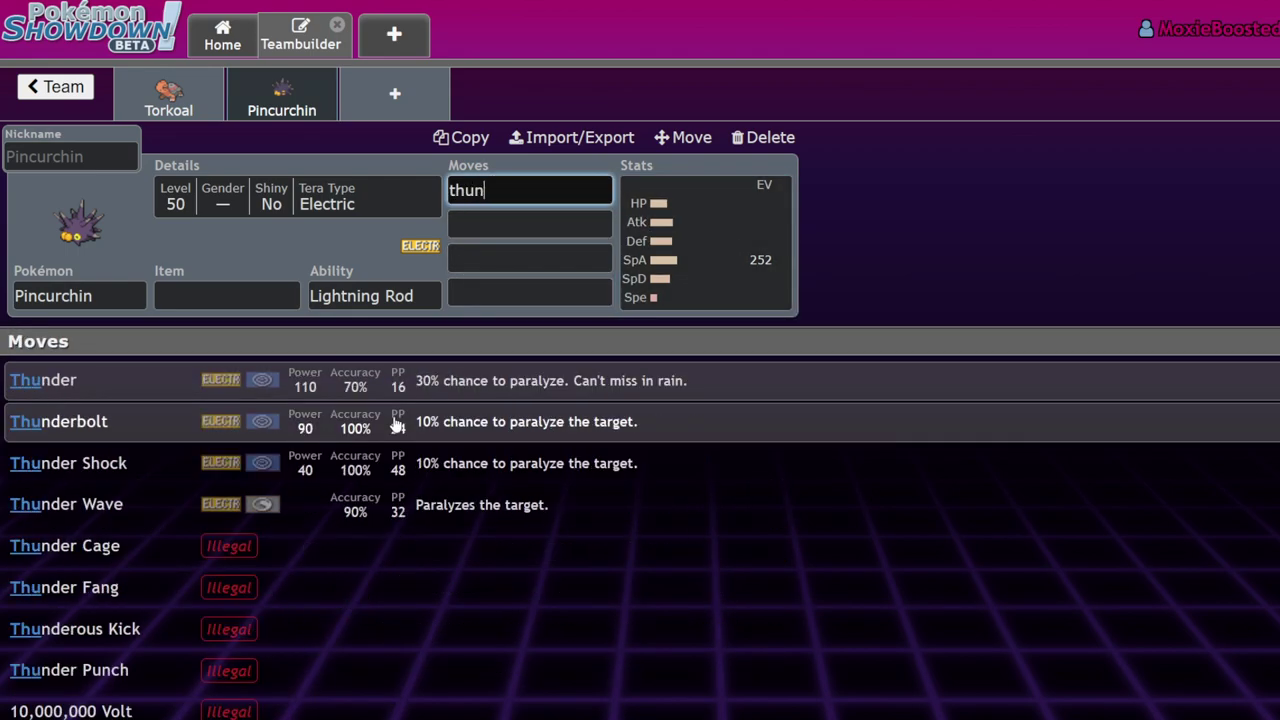
{"action": "left_click", "coordinate": [129, 429]}
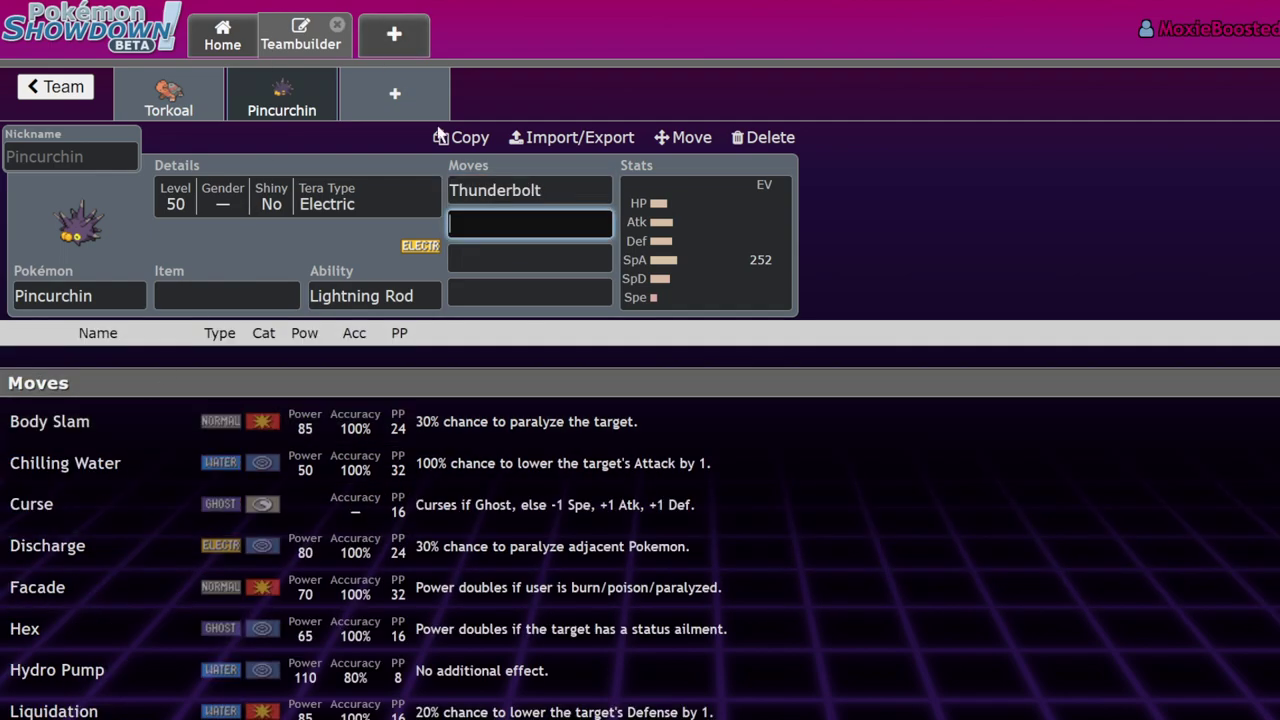
{"action": "scroll", "coordinate": [571, 463], "scroll_direction": "down", "scroll_amount": 3}
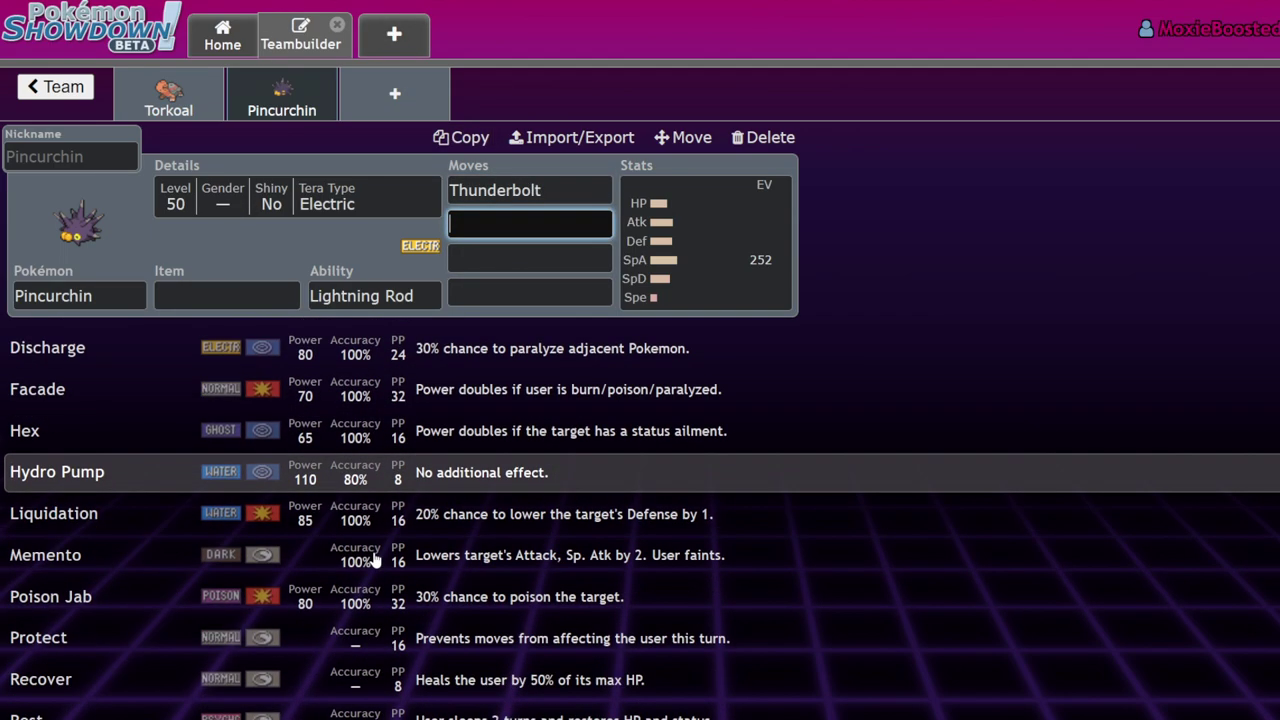
{"action": "scroll", "coordinate": [373, 560], "scroll_direction": "down", "scroll_amount": 5}
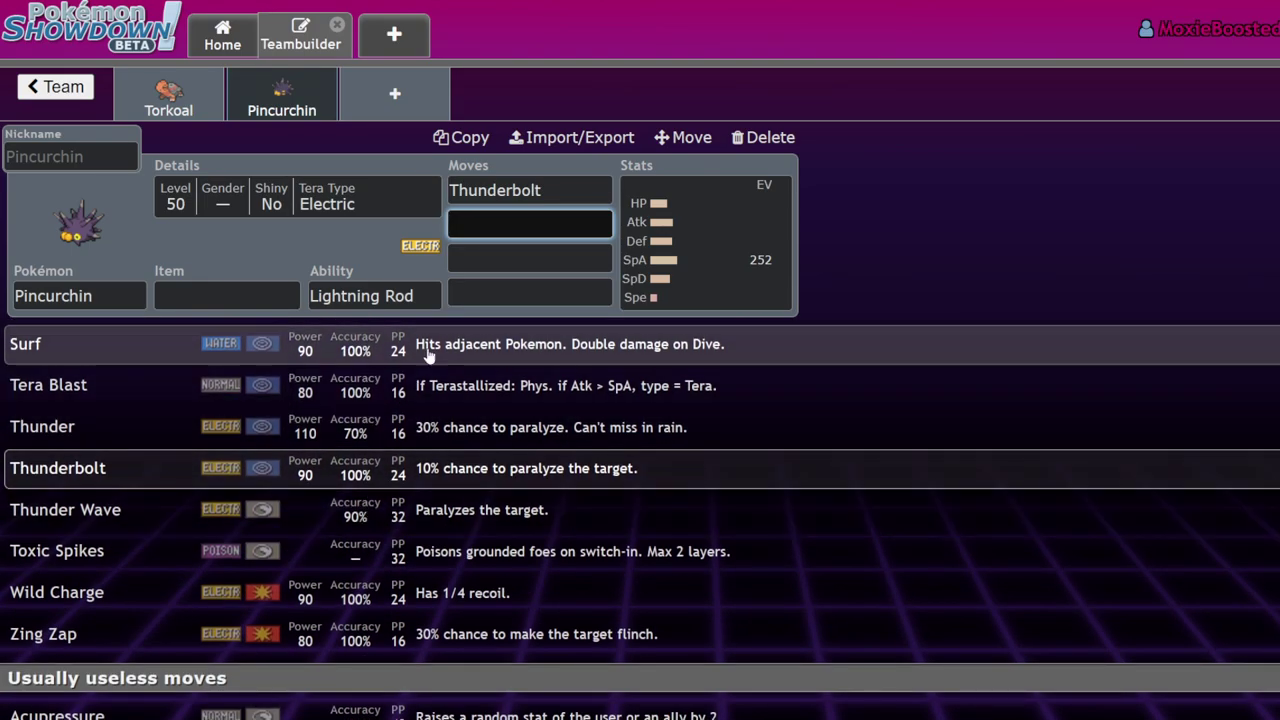
{"action": "type", "text": "nas"}
{"action": "key", "text": "BackSpace"}
{"action": "key", "text": "BackSpace"}
{"action": "key", "text": "BackSpace"}
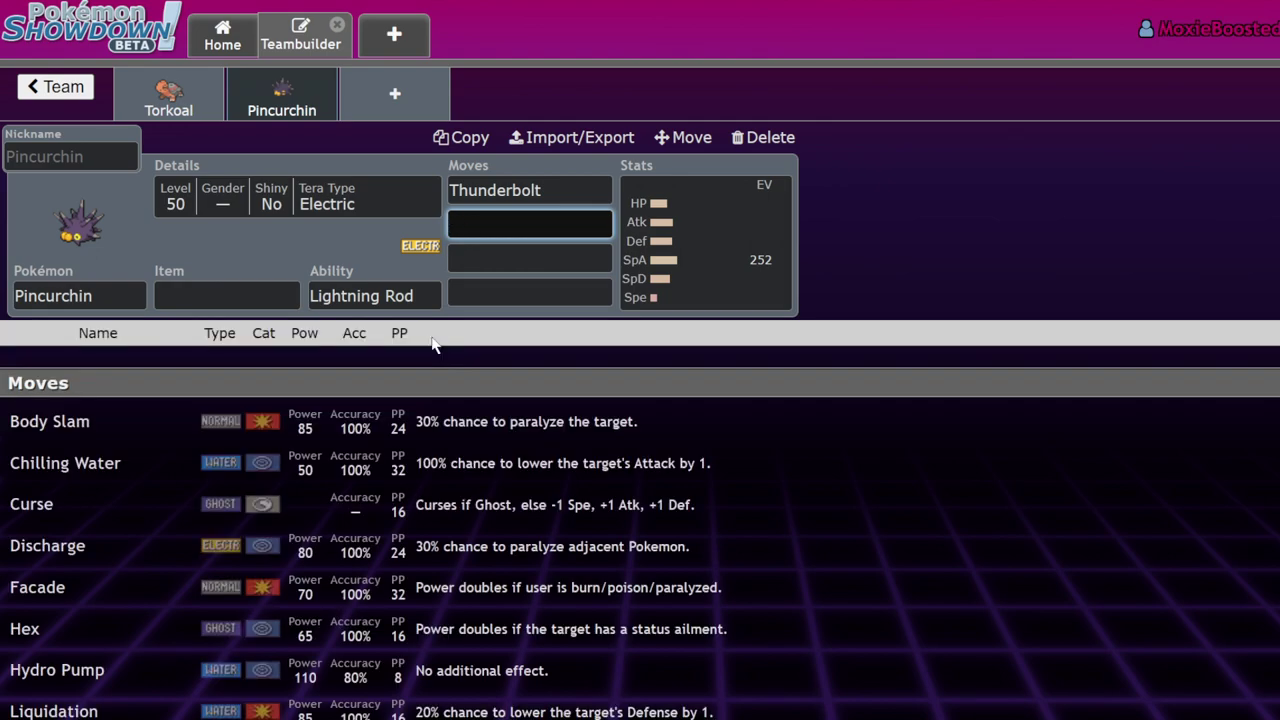
{"action": "type", "text": "acc"}
{"action": "key", "text": "BackSpace"}
{"action": "key", "text": "Return"}
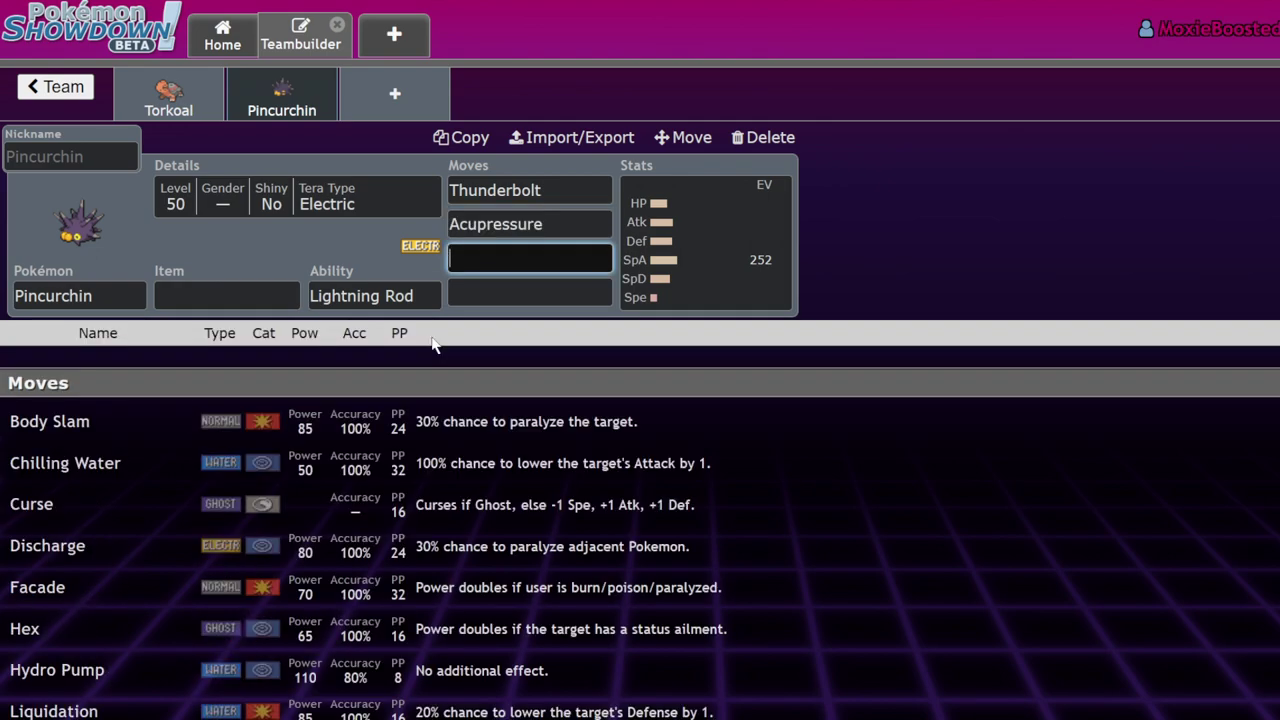
{"action": "left_click", "coordinate": [565, 222]}
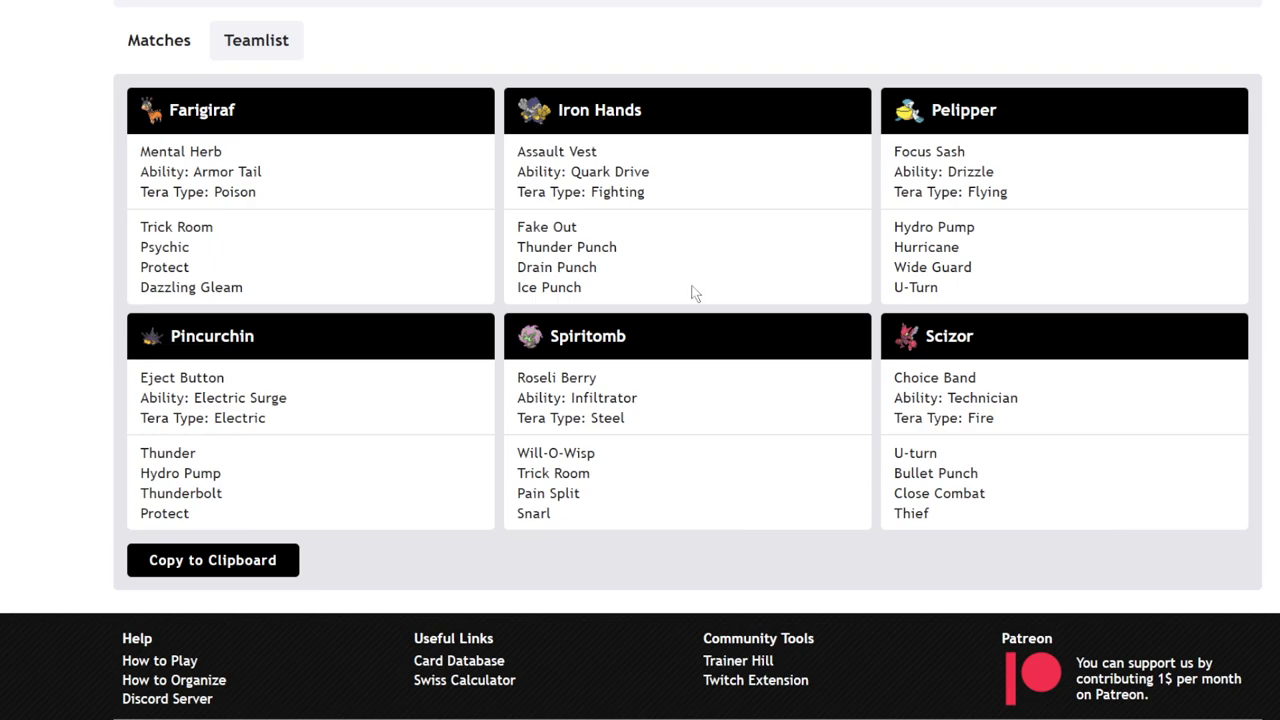
- Scroll to the top of the 7th-place teamlist to recheck the Pincurchin set
{"action": "scroll", "coordinate": [657, 238], "scroll_direction": "up", "scroll_amount": 2}
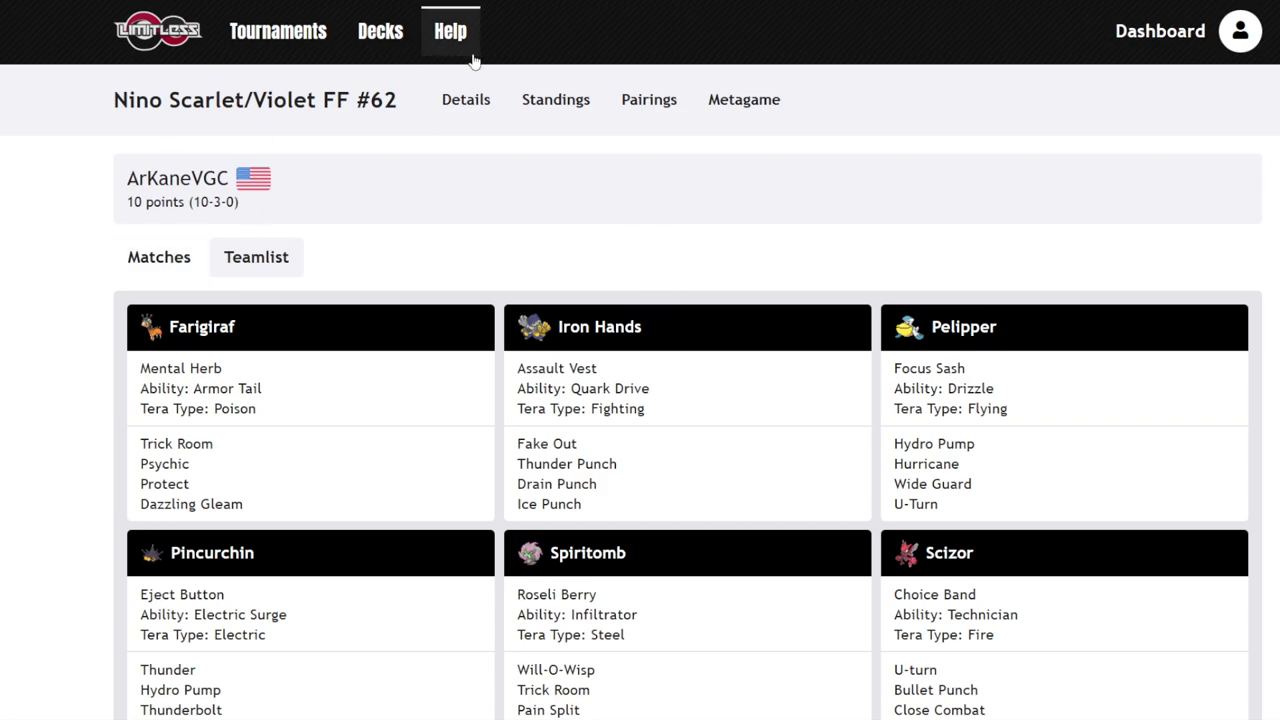
- Peek at the tournament Details, then return to the Standings table and scroll it
{"action": "left_click", "coordinate": [479, 110]}
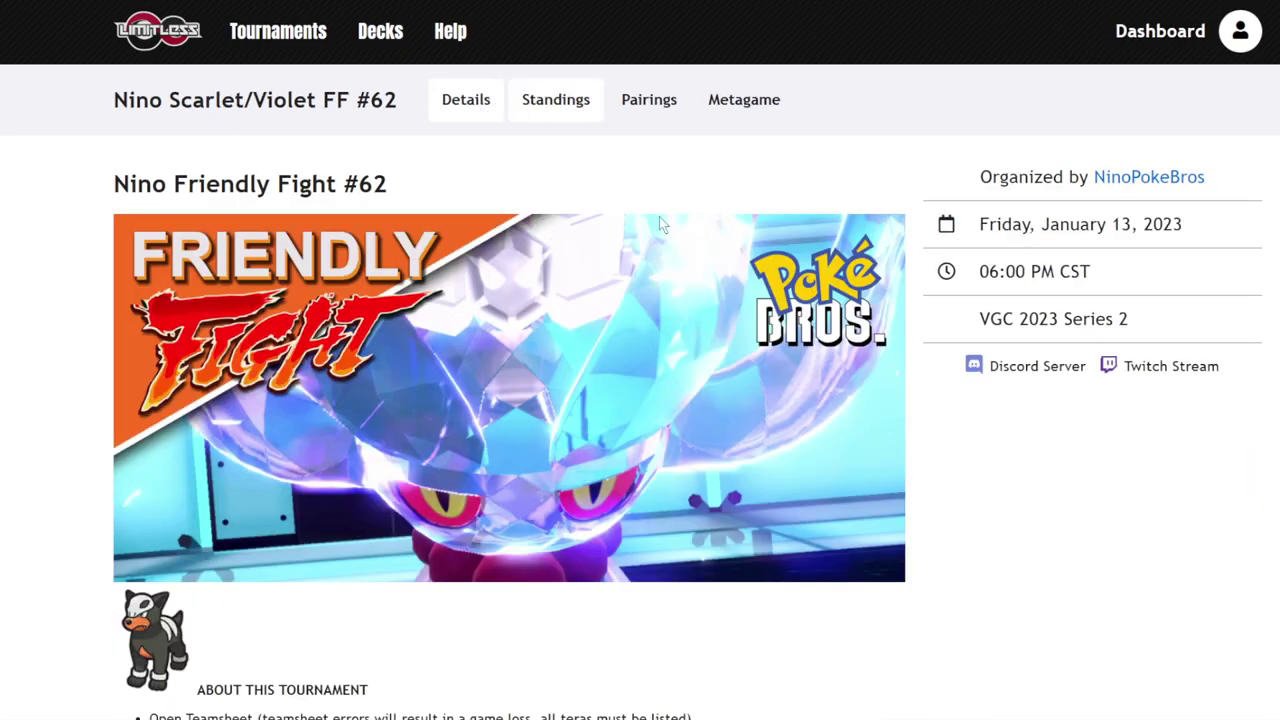
{"action": "left_click", "coordinate": [525, 97]}
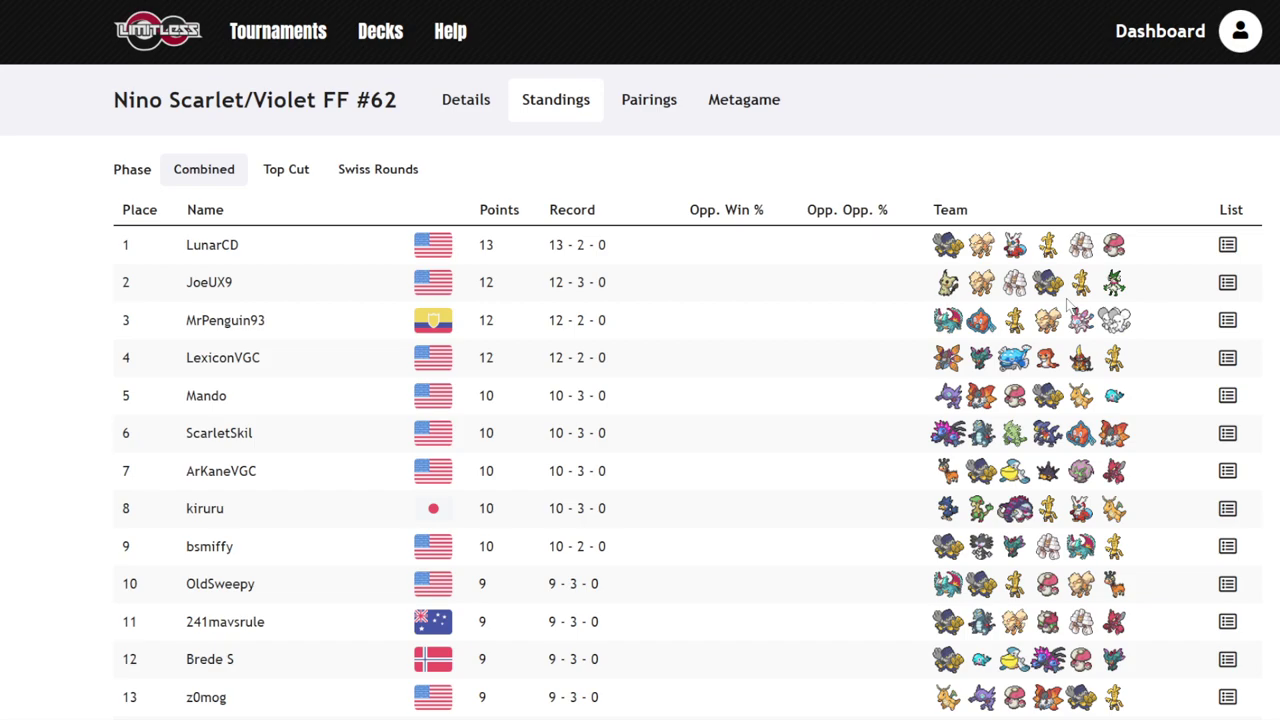
{"action": "scroll", "coordinate": [1190, 300], "scroll_direction": "down", "scroll_amount": 3}
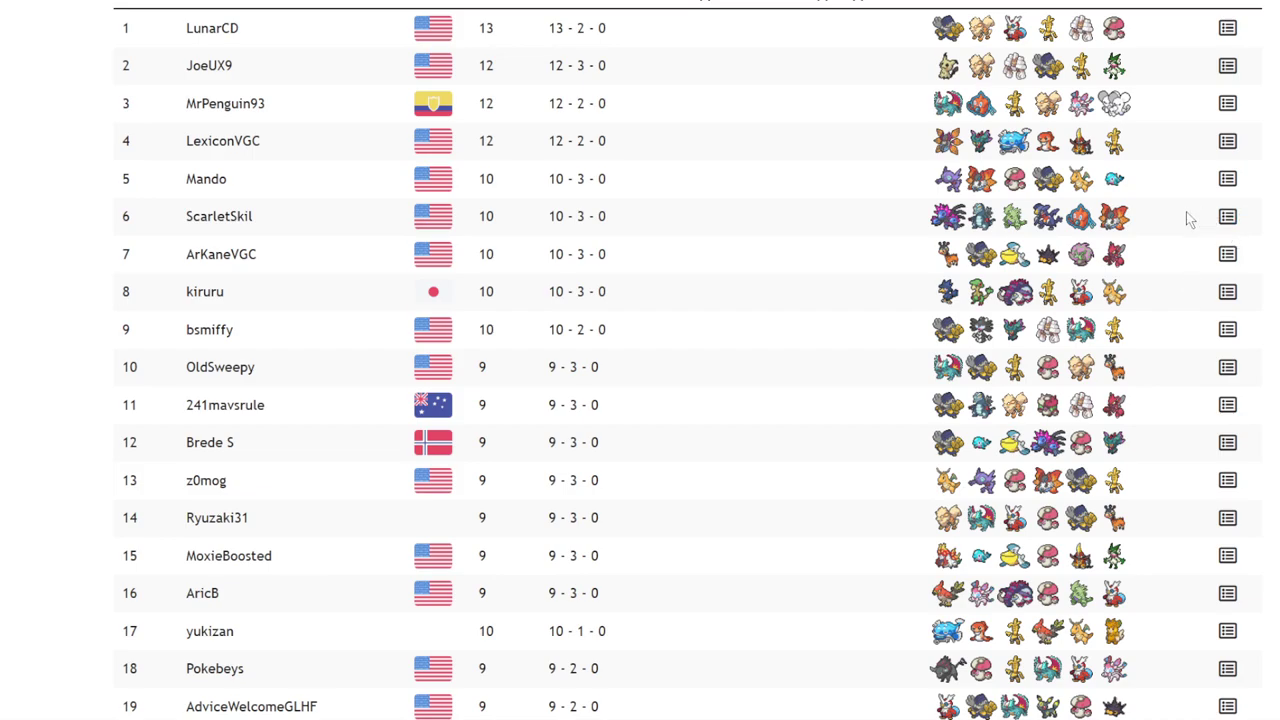
{"action": "scroll", "coordinate": [874, 280], "scroll_direction": "up", "scroll_amount": 1}
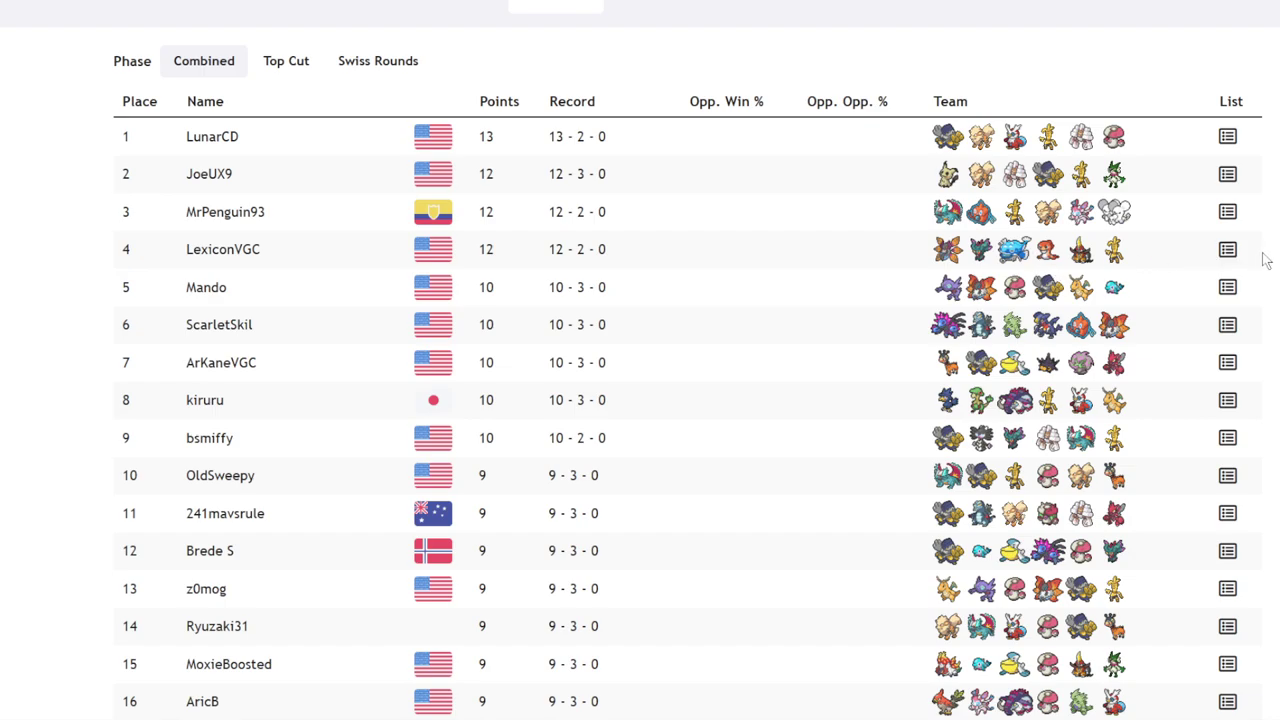
{"action": "left_click", "coordinate": [1228, 249]}
{"action": "scroll", "coordinate": [1086, 280], "scroll_direction": "down", "scroll_amount": 2}
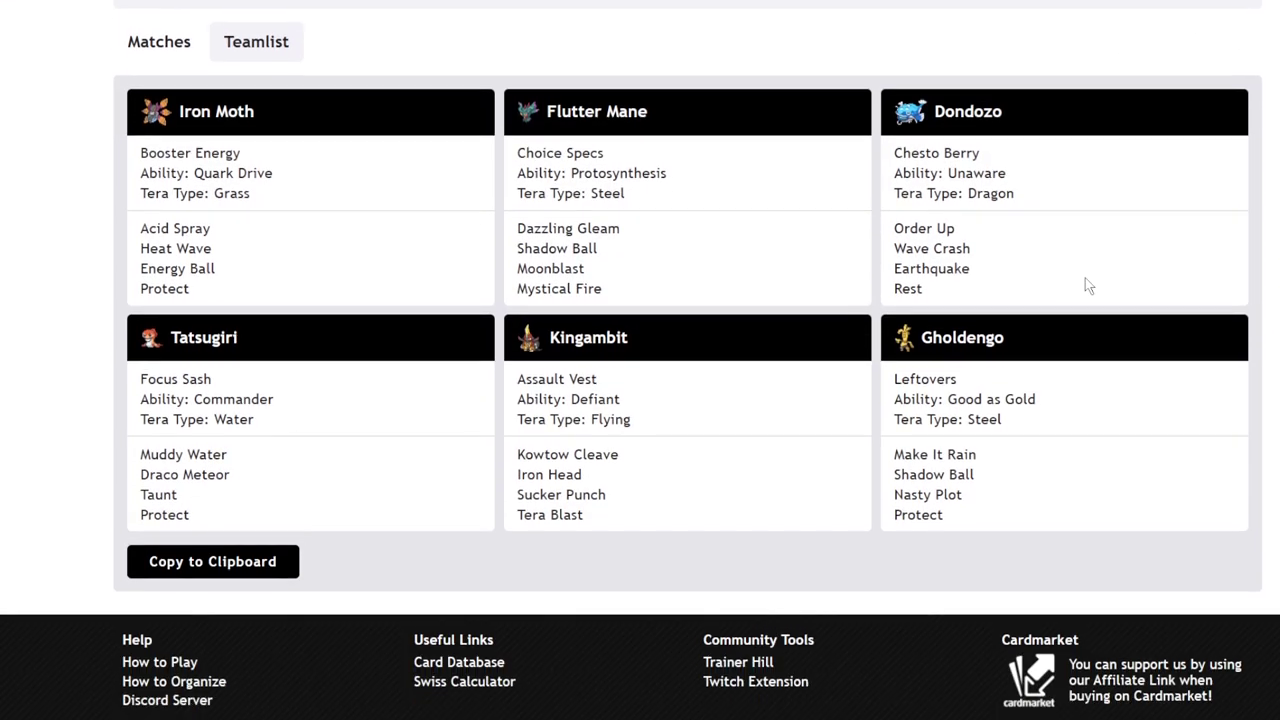
{"action": "scroll", "coordinate": [922, 248], "scroll_direction": "up", "scroll_amount": 2}
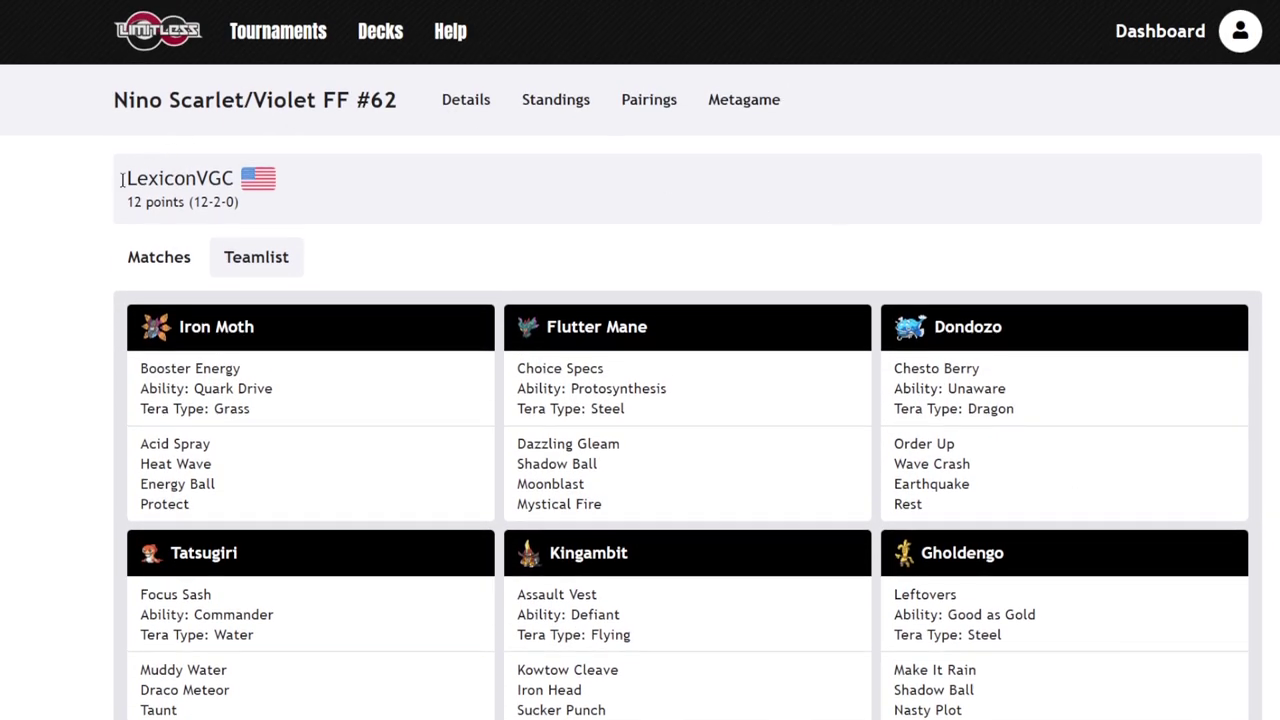
{"action": "left_click_drag", "start_coordinate": [123, 178], "coordinate": [607, 205]}
{"action": "left_click", "coordinate": [607, 206]}
{"action": "scroll", "coordinate": [737, 318], "scroll_direction": "down", "scroll_amount": 2}
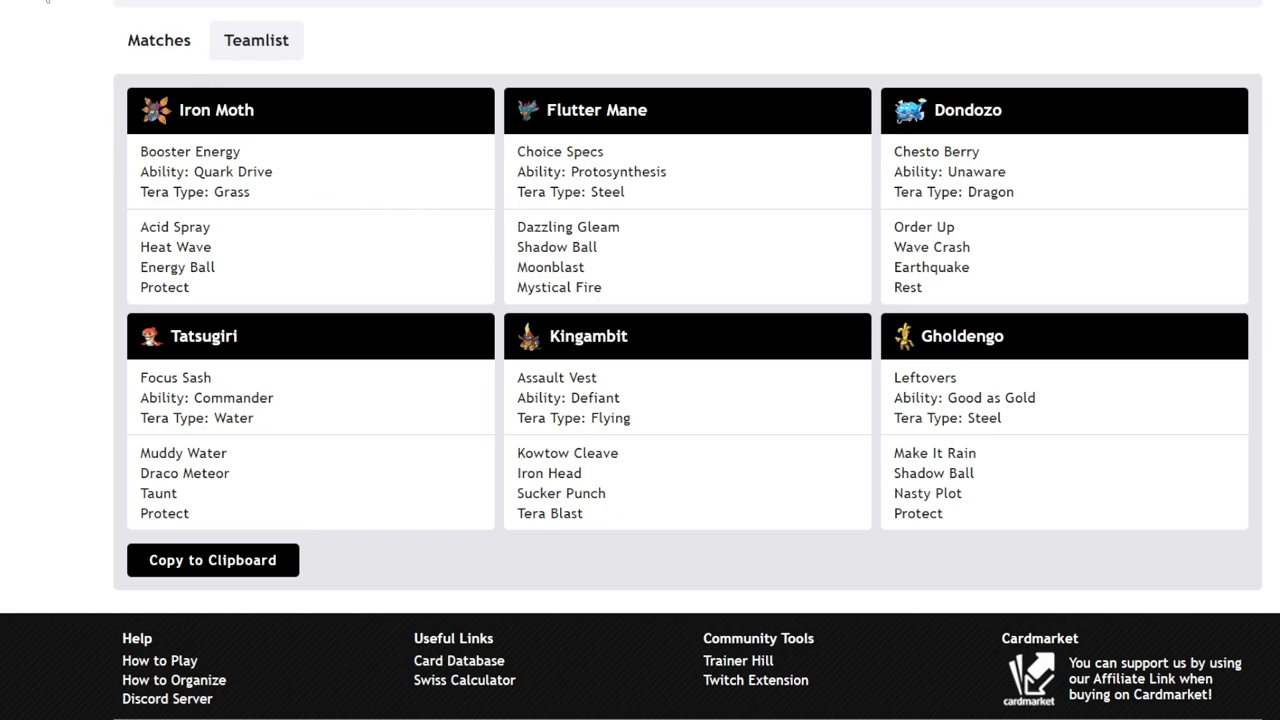
{"action": "key", "text": "alt+Left"}
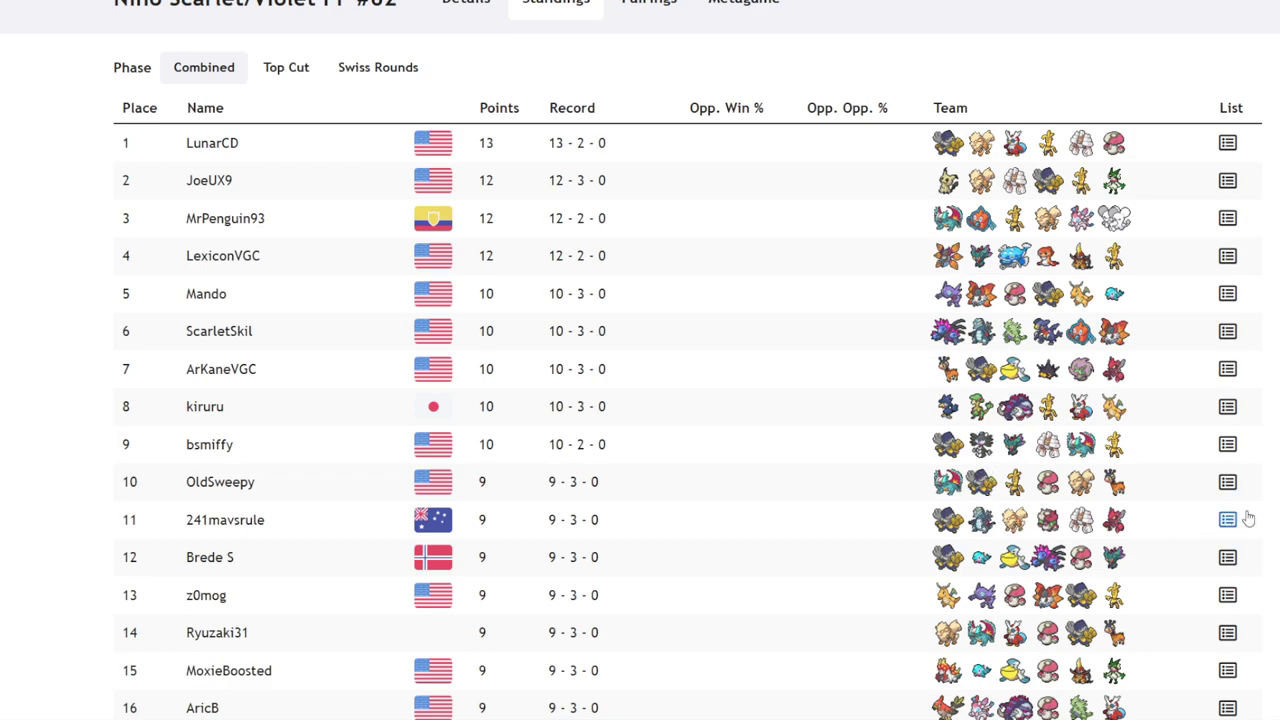
{"action": "left_click", "coordinate": [1228, 519]}
{"action": "scroll", "coordinate": [530, 462], "scroll_direction": "down", "scroll_amount": 1}
{"action": "scroll", "coordinate": [530, 462], "scroll_direction": "down", "scroll_amount": 1}
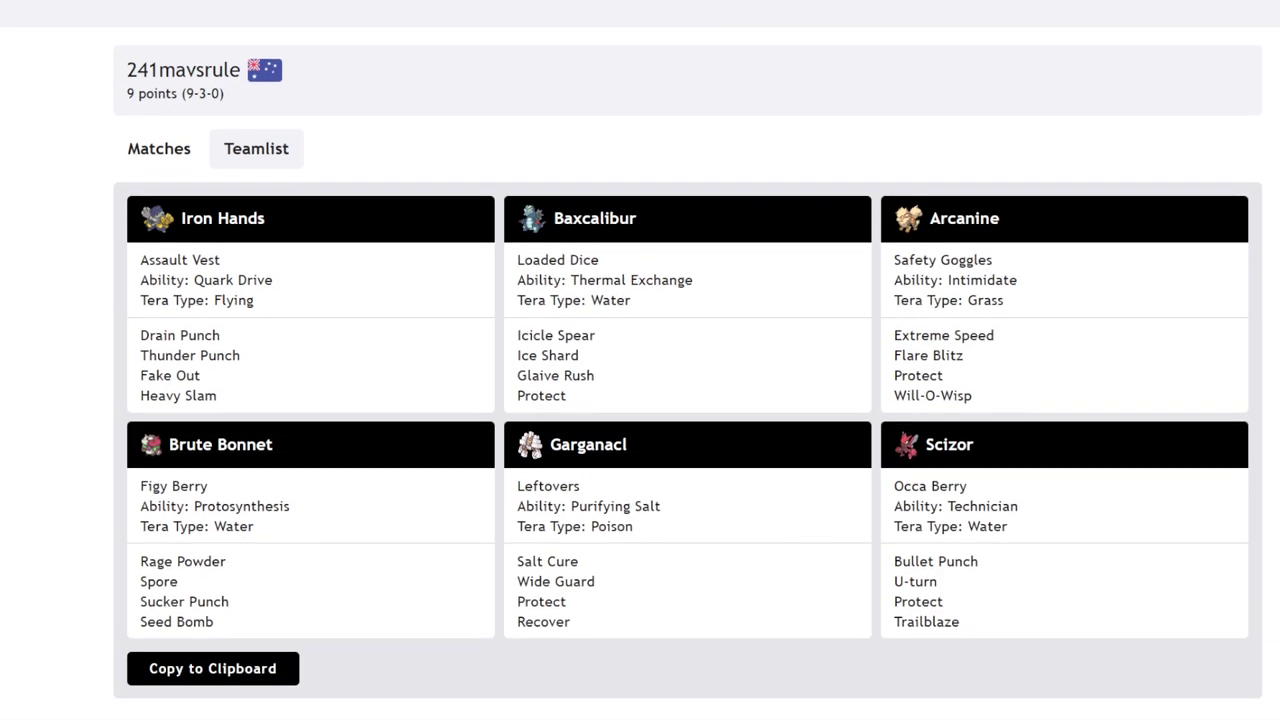
{"action": "key", "text": "alt+Left"}
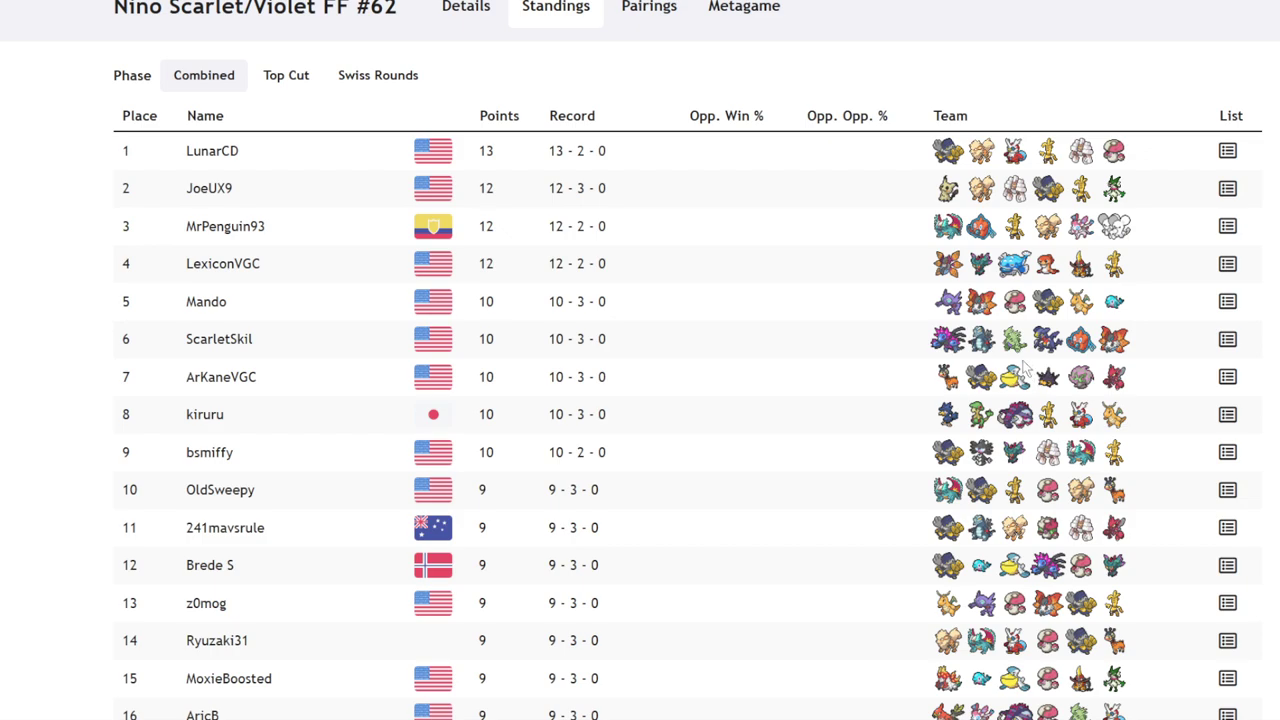
{"action": "left_click", "coordinate": [1227, 339]}
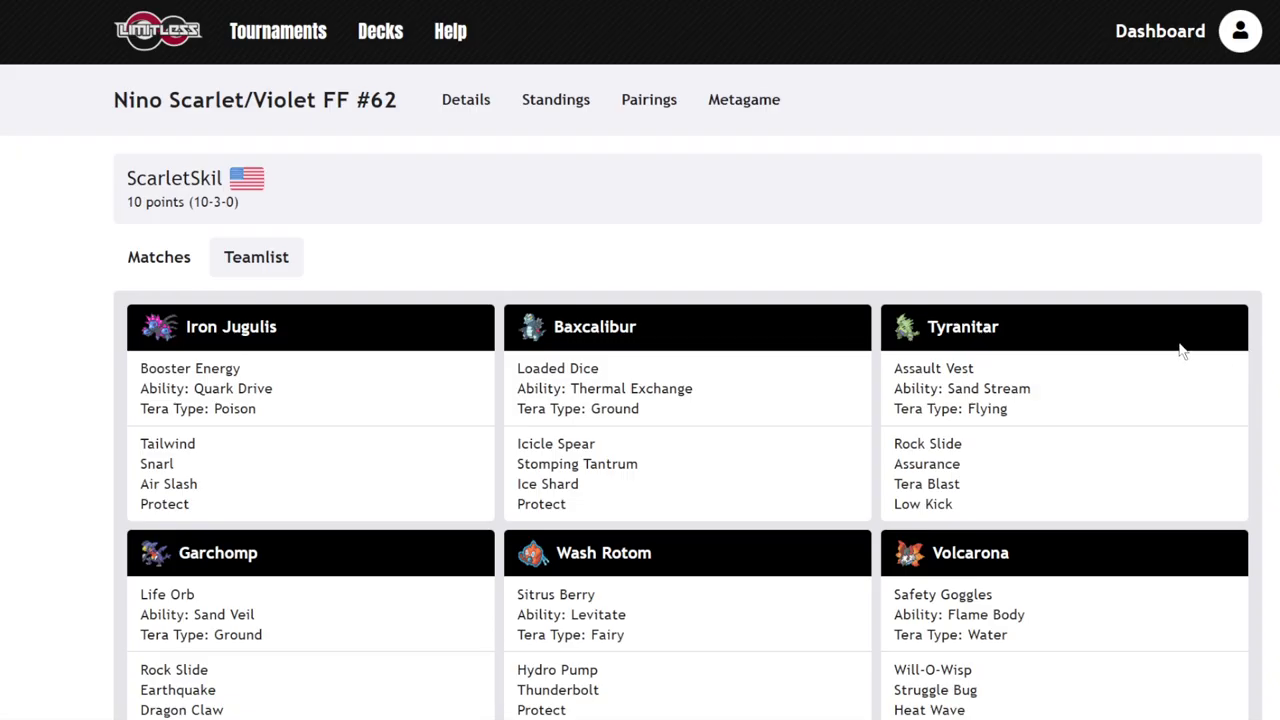
{"action": "scroll", "coordinate": [391, 374], "scroll_direction": "down", "scroll_amount": 3}
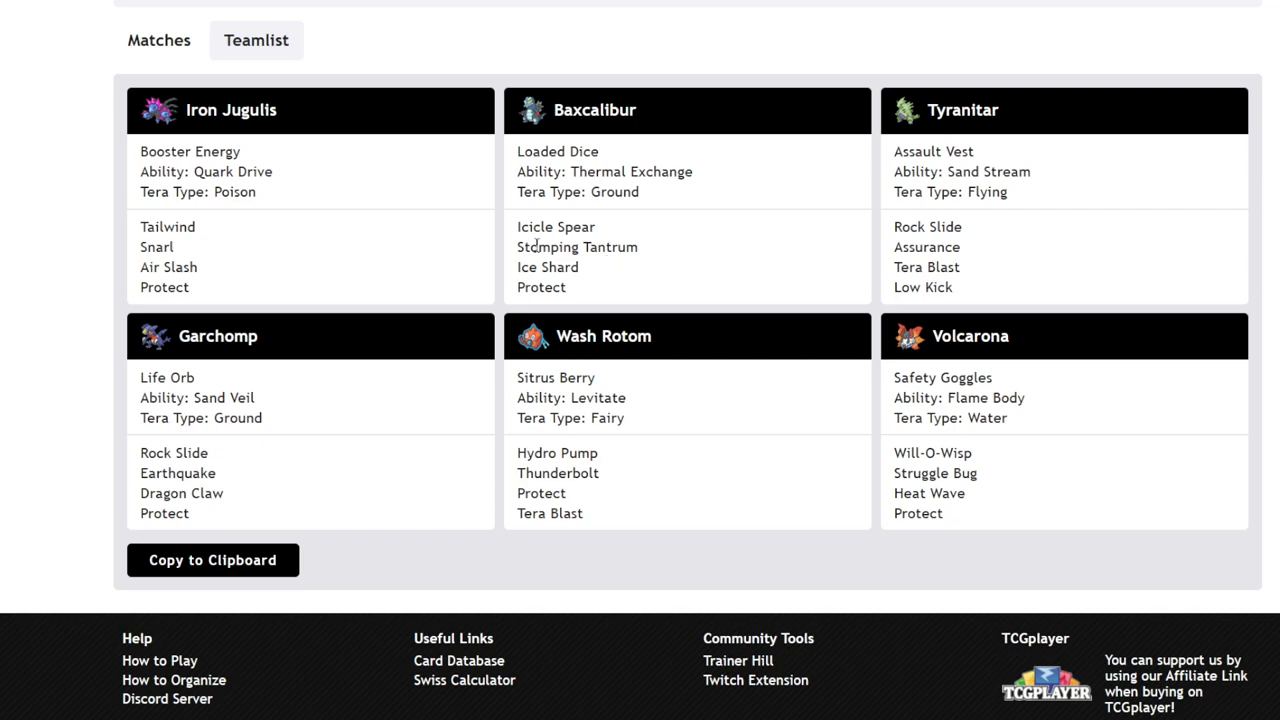
{"action": "left_click_drag", "start_coordinate": [530, 248], "coordinate": [726, 278]}
{"action": "left_click", "coordinate": [724, 276]}
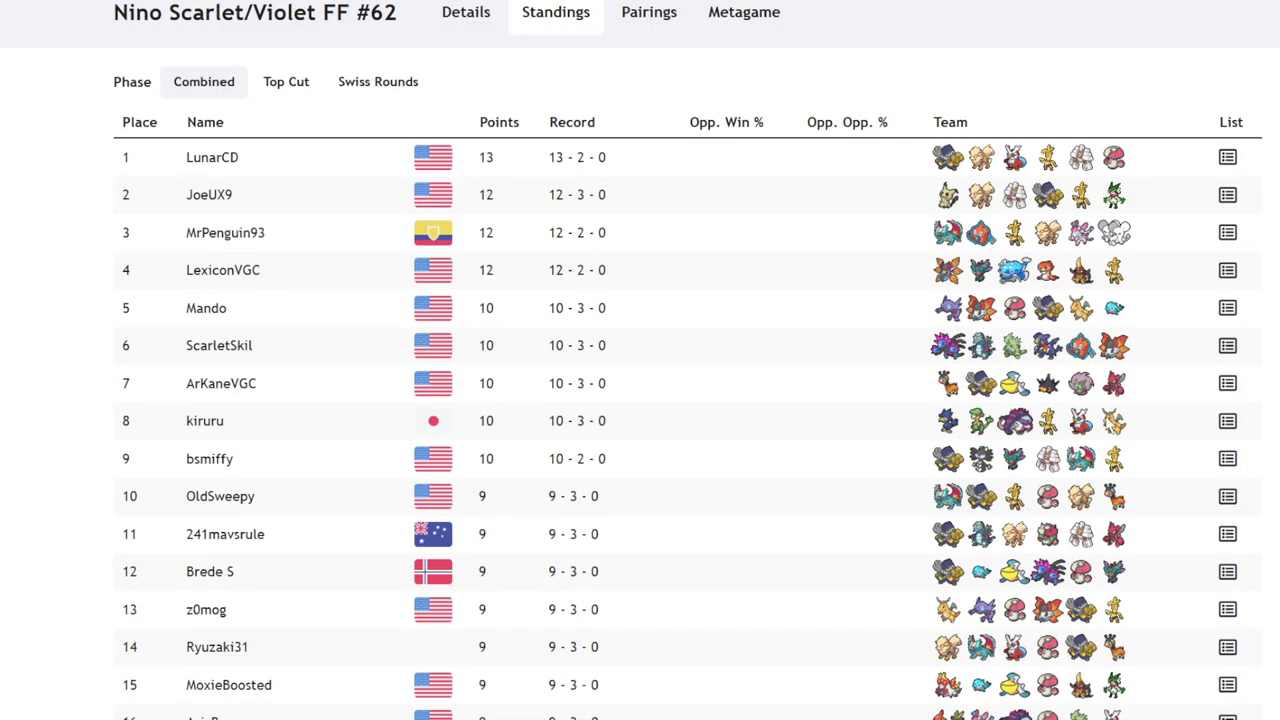
{"action": "scroll", "coordinate": [640, 360], "scroll_direction": "down", "scroll_amount": 3}
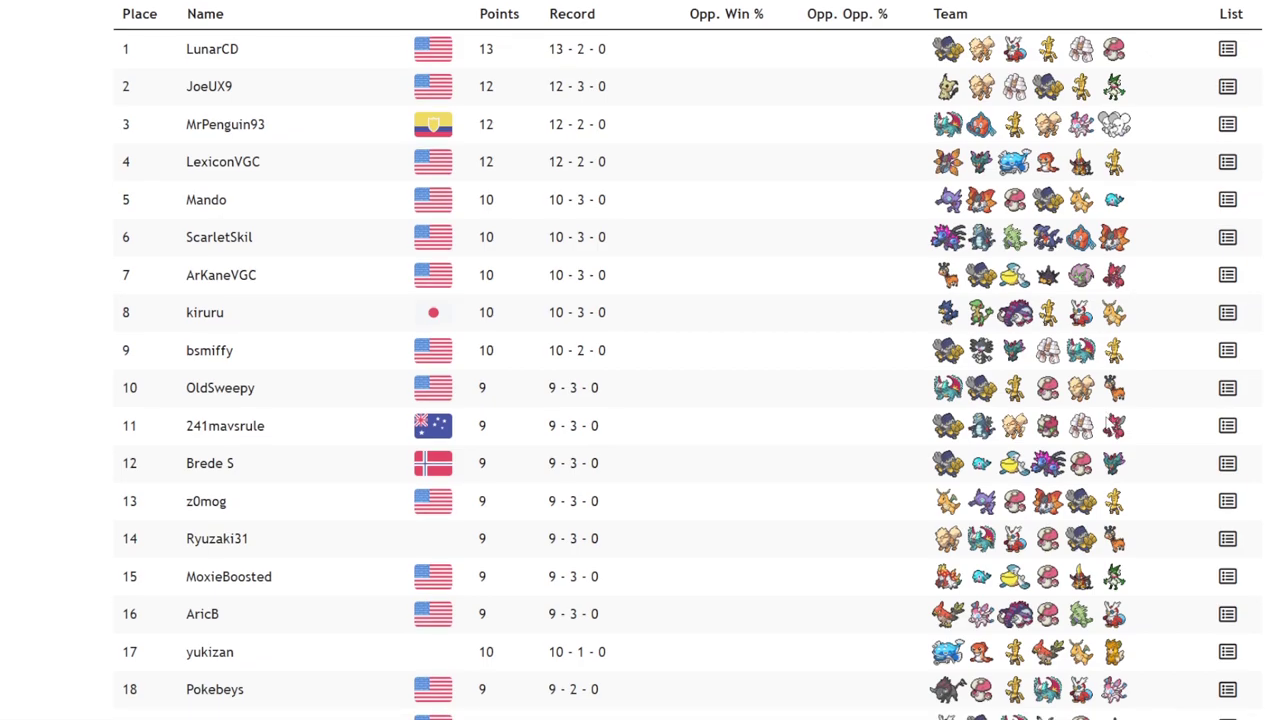
{"action": "scroll", "coordinate": [640, 360], "scroll_direction": "down", "scroll_amount": 2}
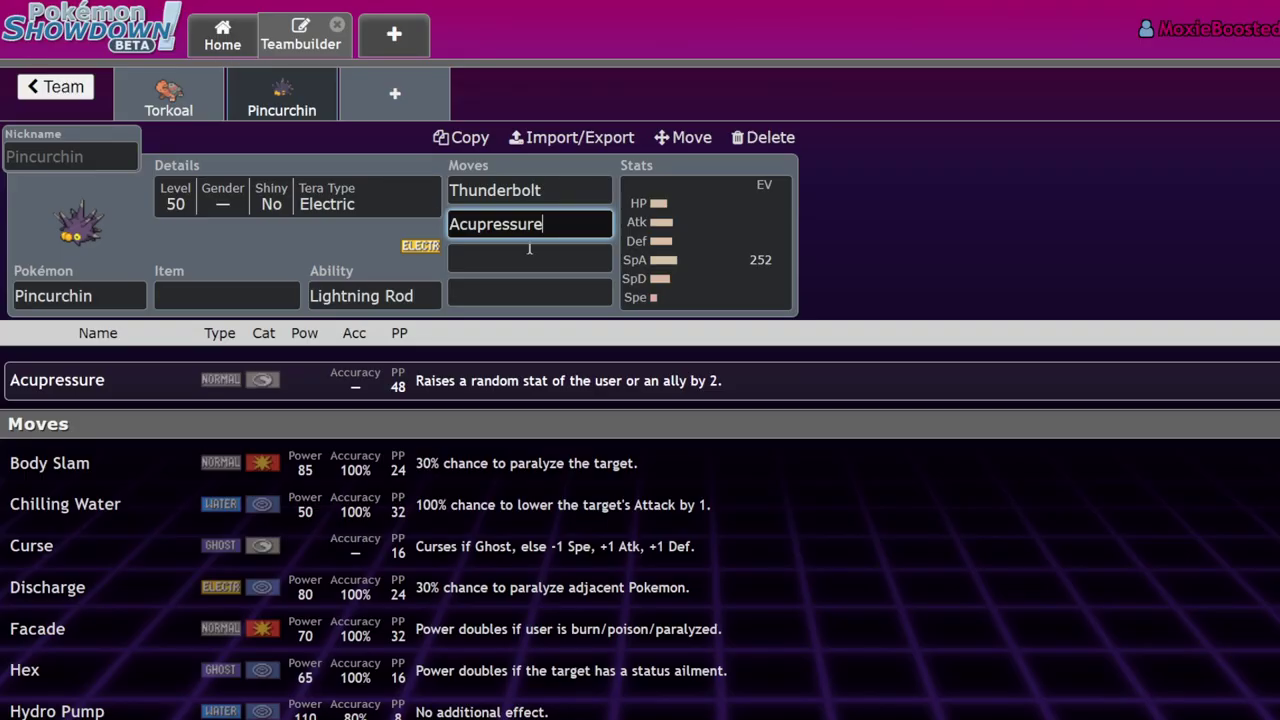
- Delete Pincurchin, then add Farigiraf and Iron Hands to the team
{"action": "left_click", "coordinate": [765, 137]}
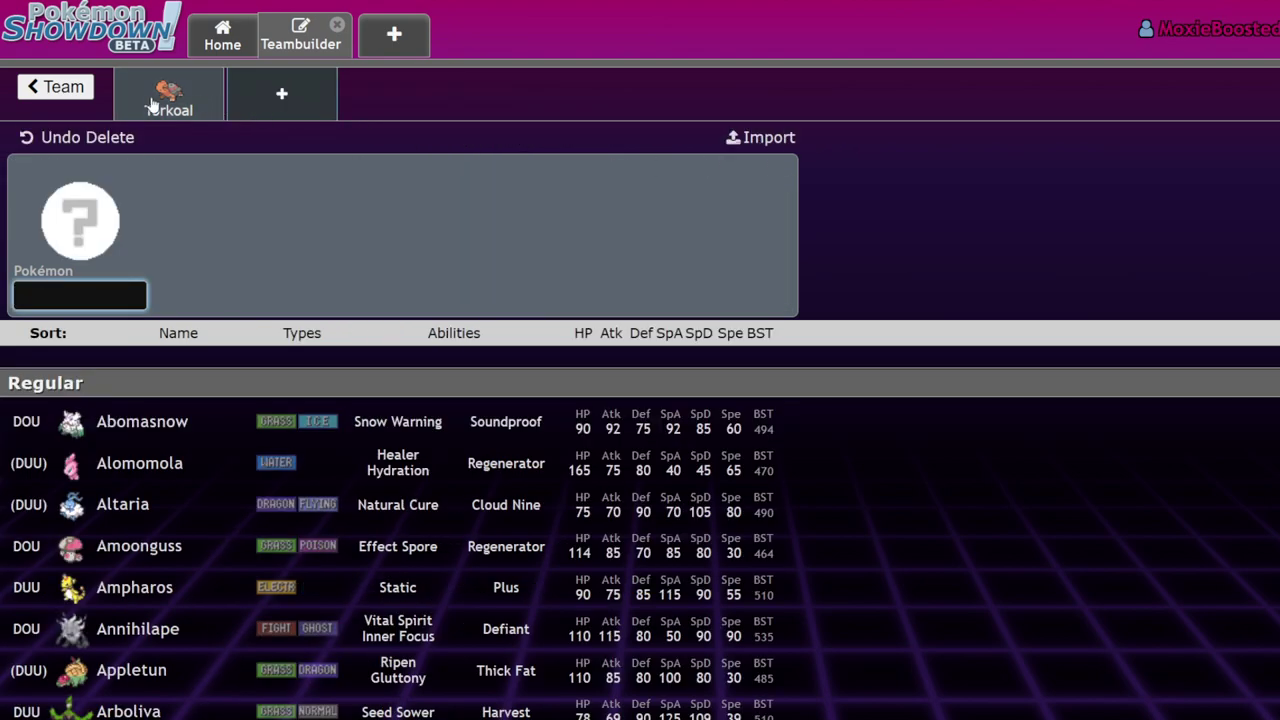
{"action": "left_click", "coordinate": [165, 92]}
{"action": "left_click", "coordinate": [714, 274]}
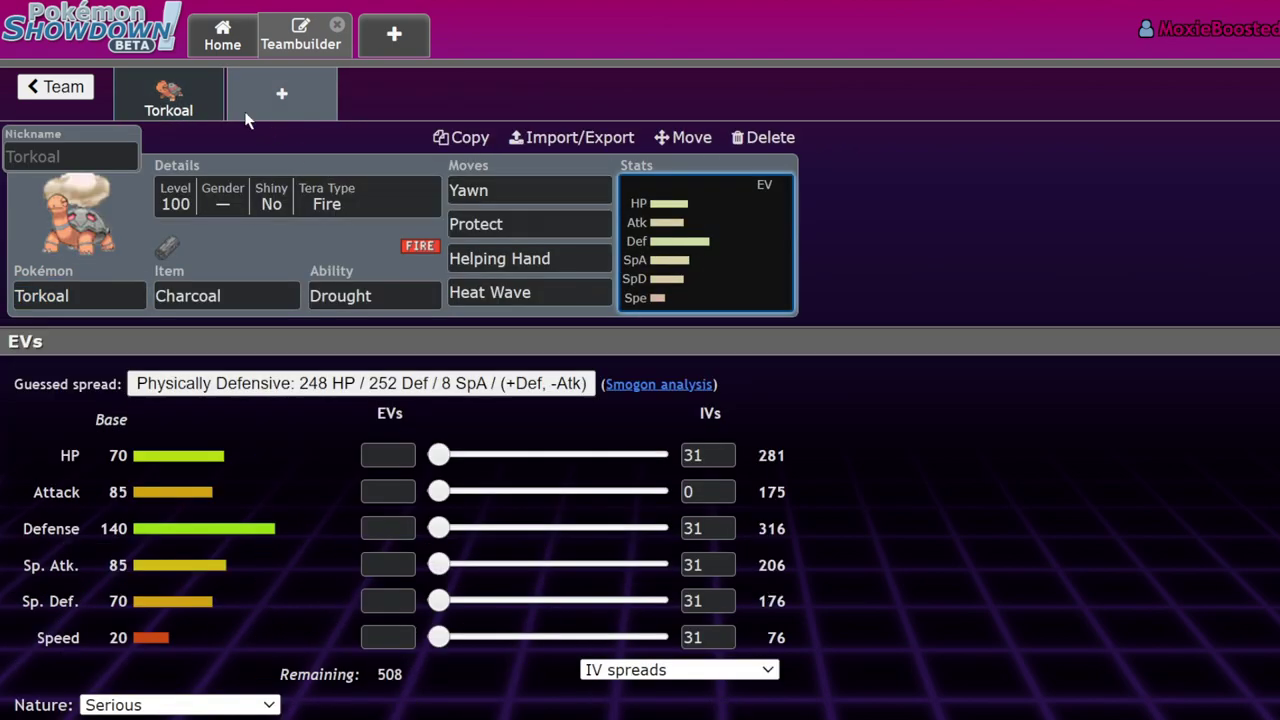
{"action": "left_click", "coordinate": [305, 104]}
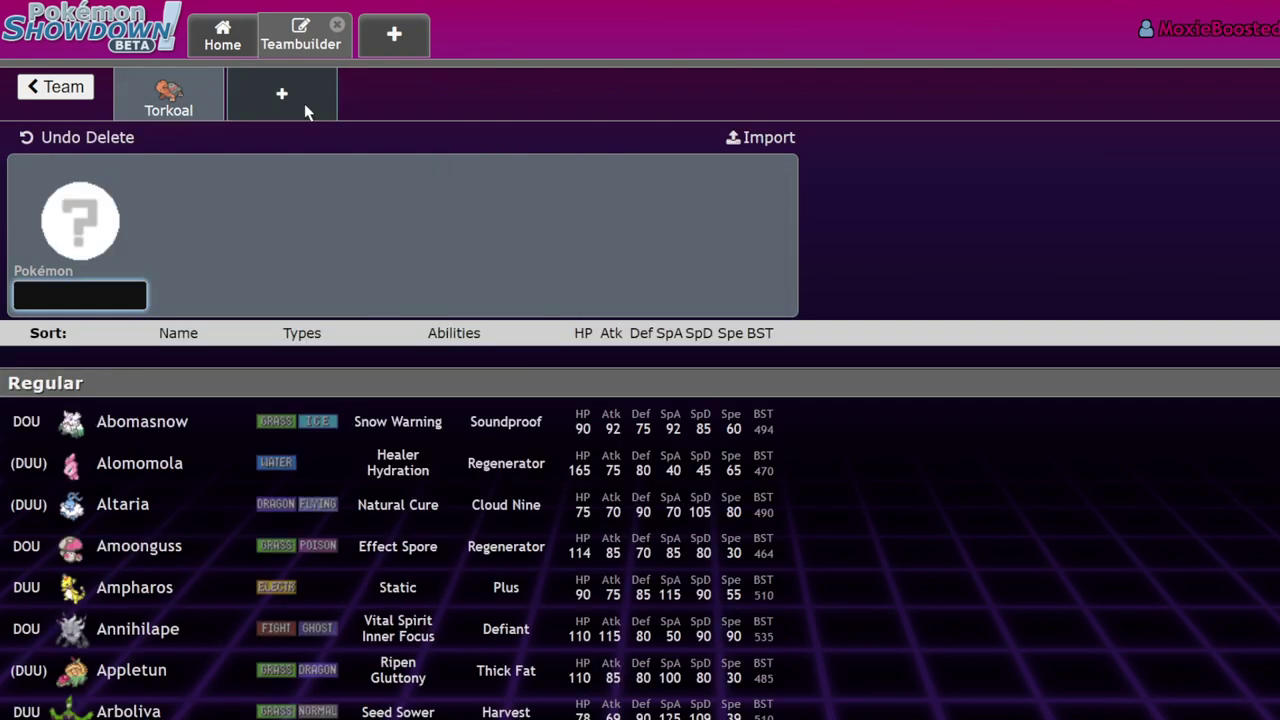
{"action": "type", "text": "fars"}
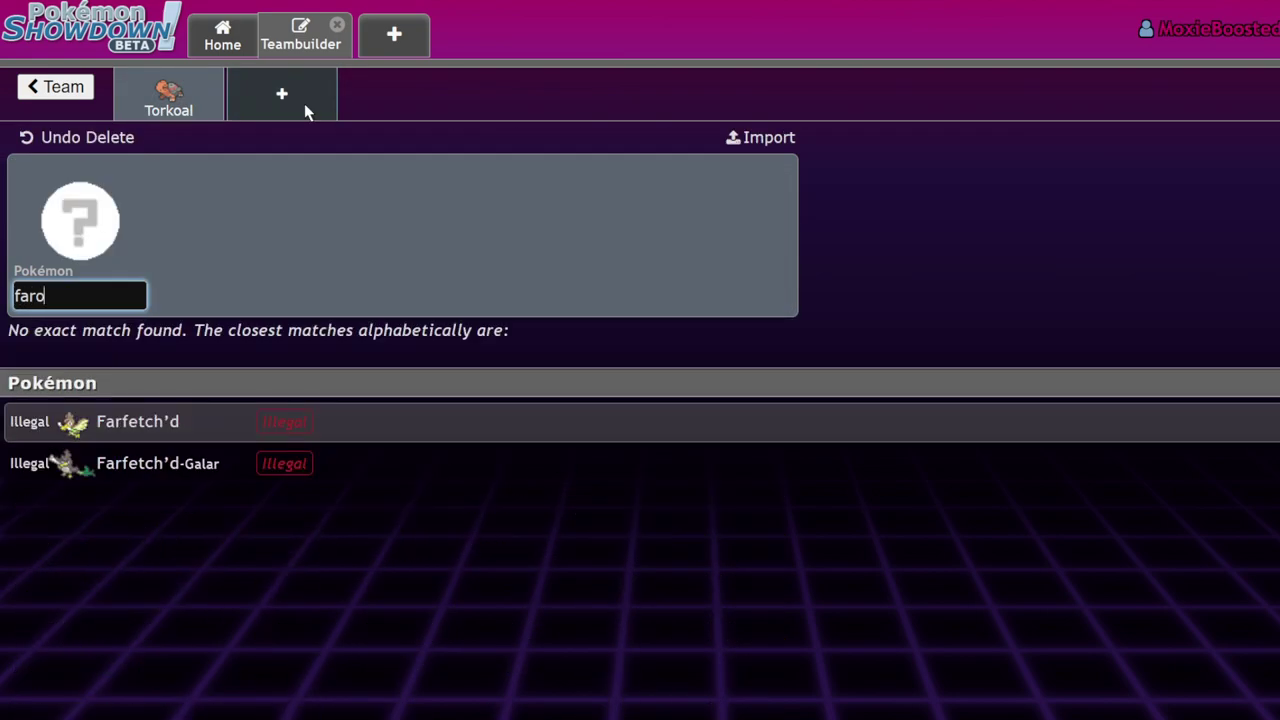
{"action": "key", "text": "BackSpace"}
{"action": "left_click", "coordinate": [223, 380]}
{"action": "left_click", "coordinate": [373, 95]}
{"action": "type", "text": "iron"}
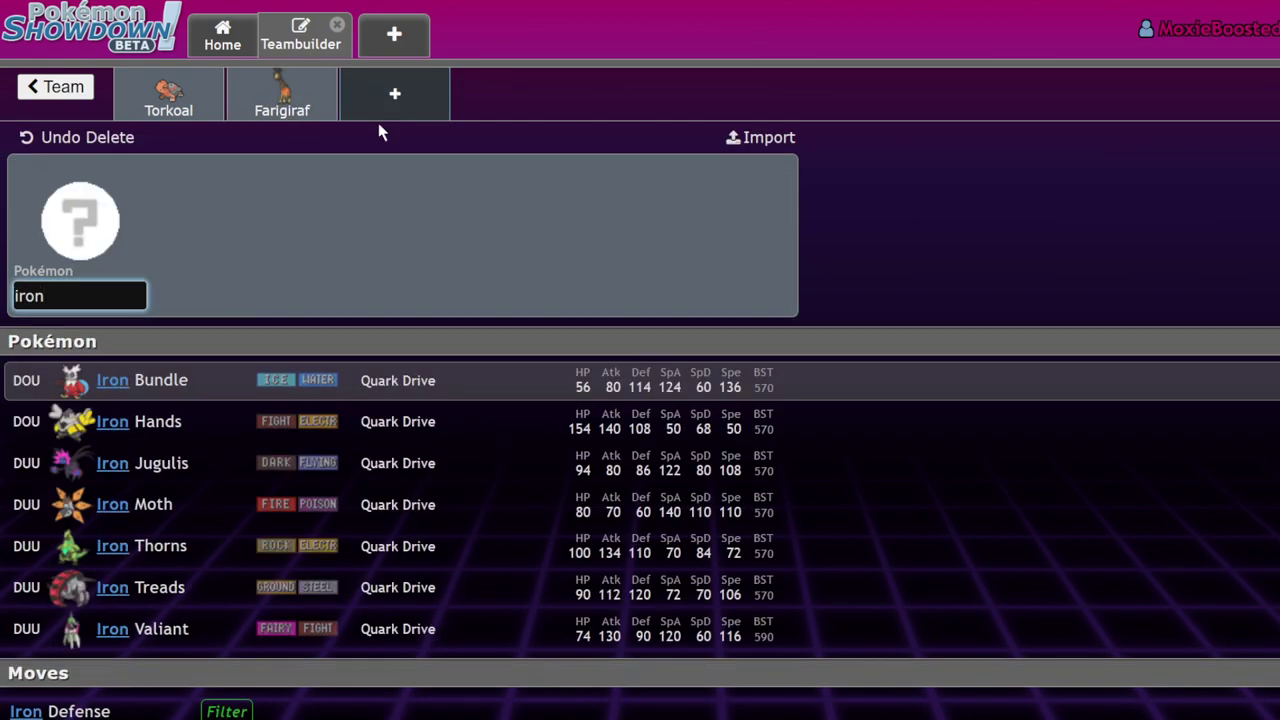
{"action": "left_click", "coordinate": [371, 421]}
- Add Brute Bonnet and Flutter Mane in the next two slots
{"action": "left_click", "coordinate": [465, 95]}
{"action": "type", "text": "bru"}
{"action": "key", "text": "Return"}
{"action": "left_click", "coordinate": [593, 113]}
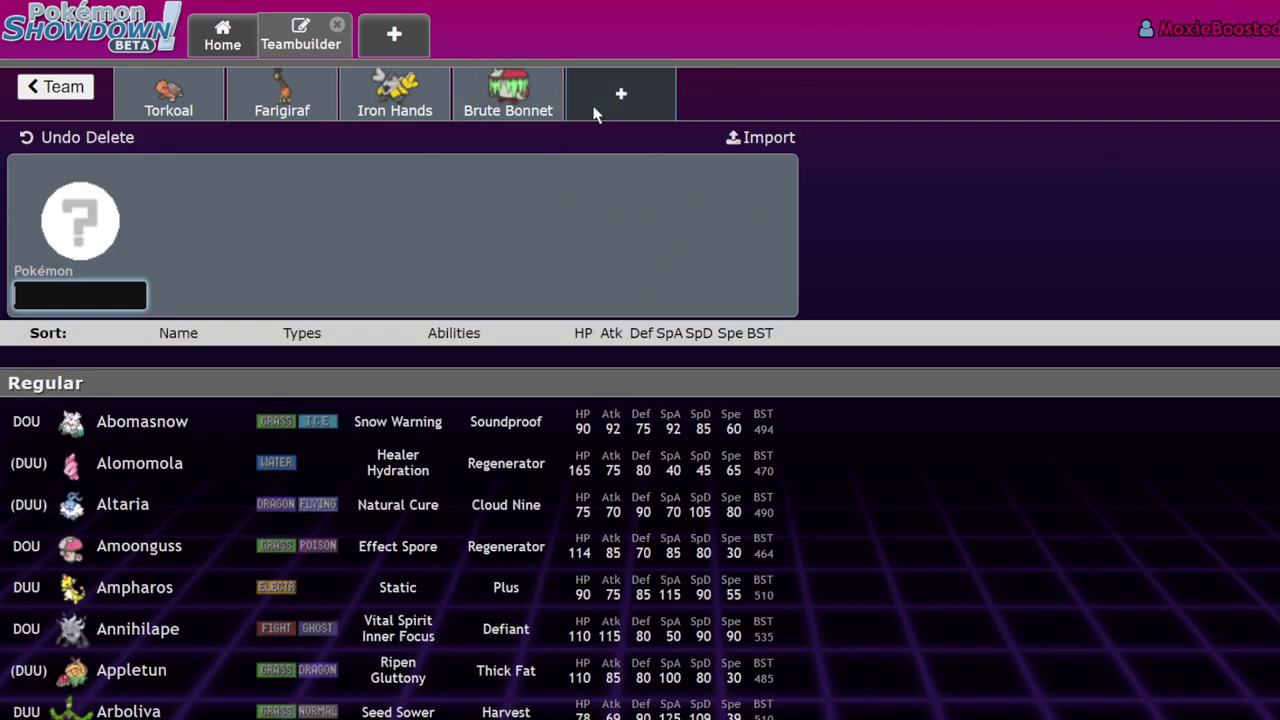
{"action": "scroll", "coordinate": [371, 506], "scroll_direction": "down", "scroll_amount": 6}
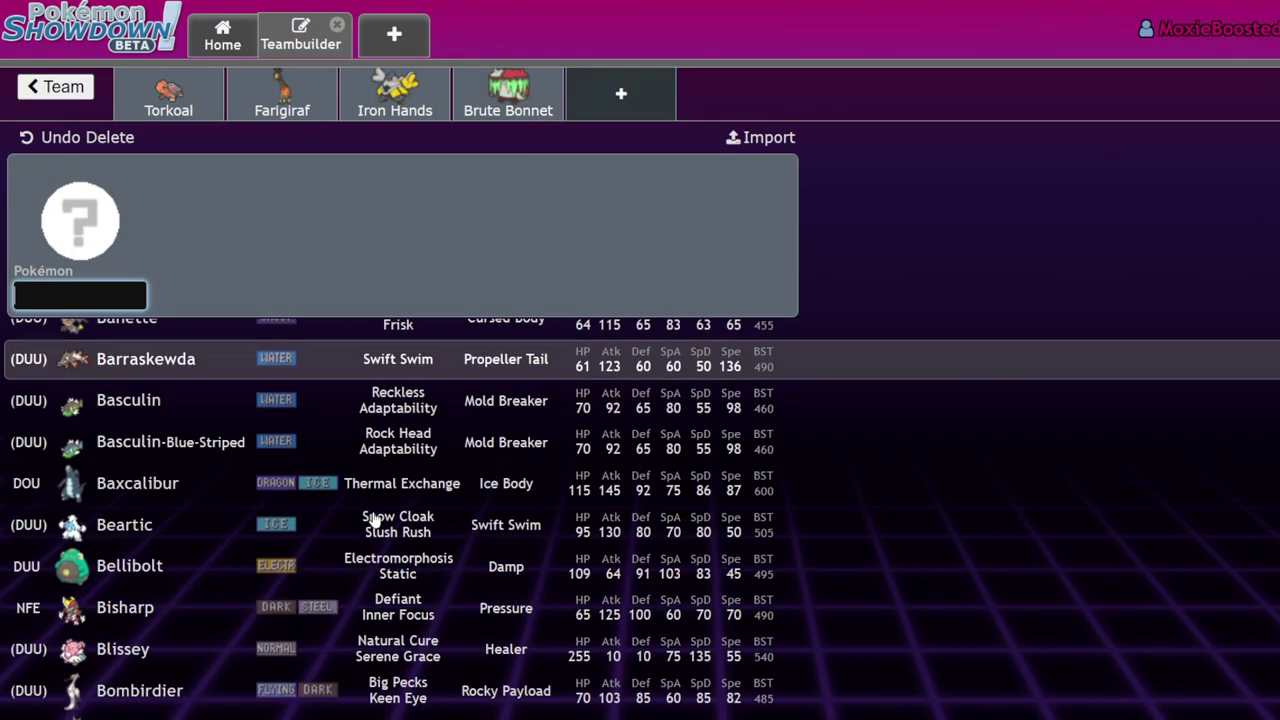
{"action": "scroll", "coordinate": [372, 517], "scroll_direction": "down", "scroll_amount": 2}
{"action": "type", "text": "flutt"}
{"action": "key", "text": "Return"}
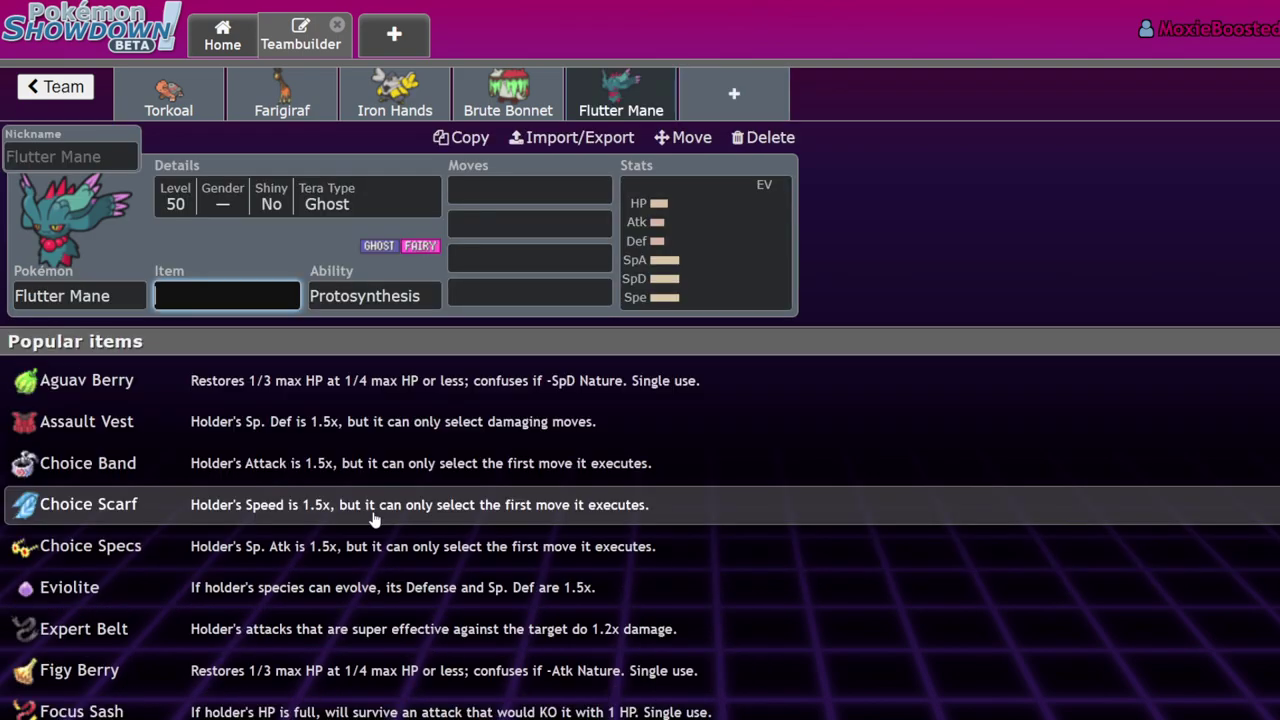
- Add Roaring Moon, then flip through each new member's set in turn
{"action": "left_click", "coordinate": [744, 110]}
{"action": "type", "text": "r"}
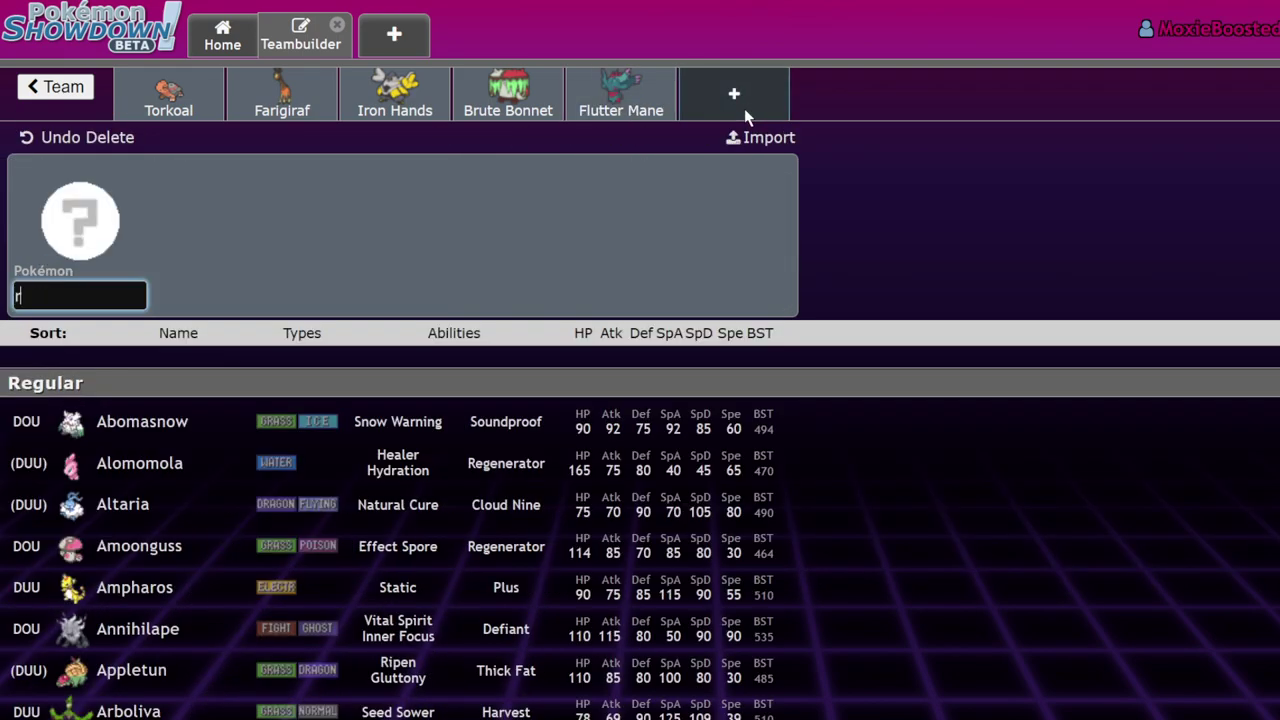
{"action": "type", "text": "aoa"}
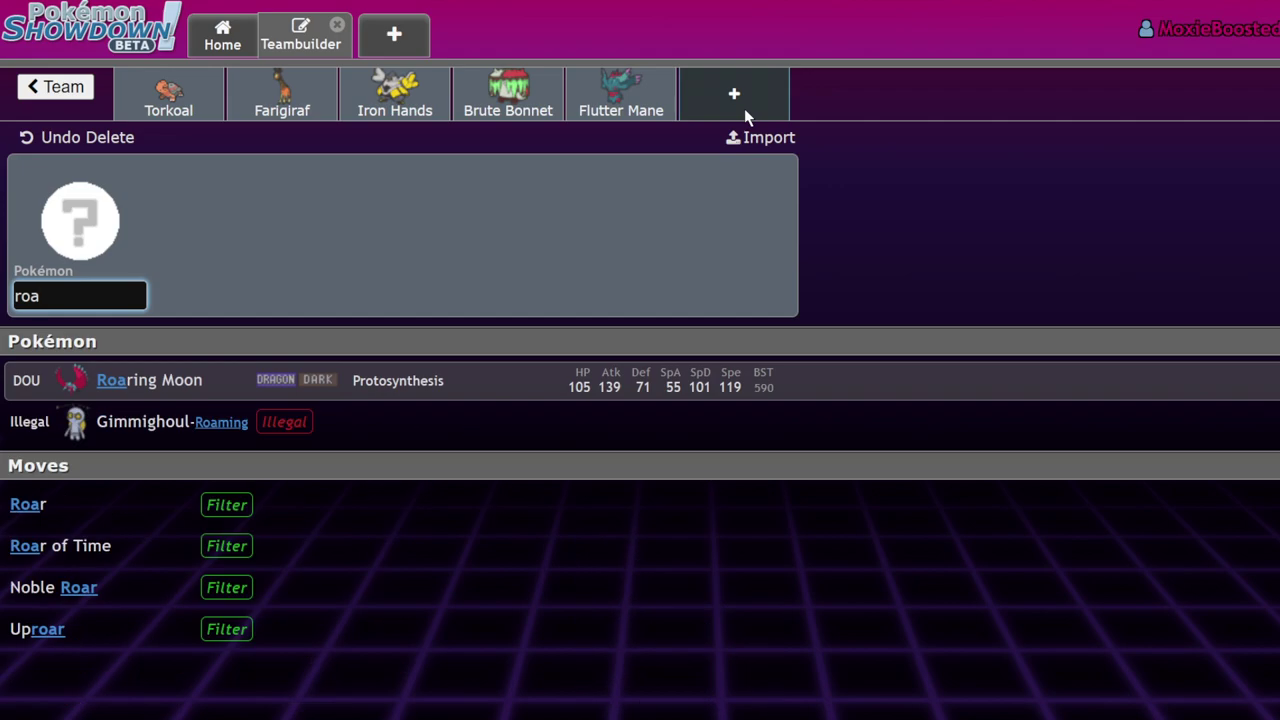
{"action": "left_click", "coordinate": [583, 391]}
{"action": "left_click", "coordinate": [680, 257]}
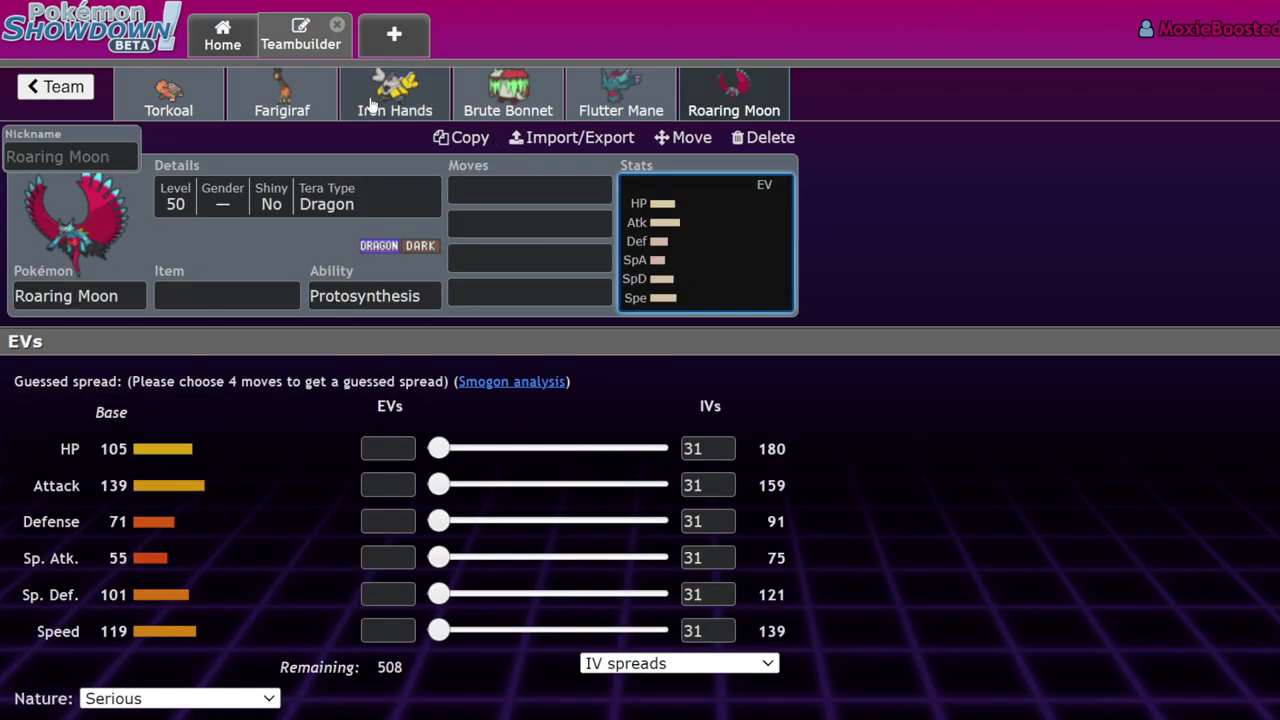
{"action": "left_click", "coordinate": [368, 100]}
{"action": "left_click", "coordinate": [285, 102]}
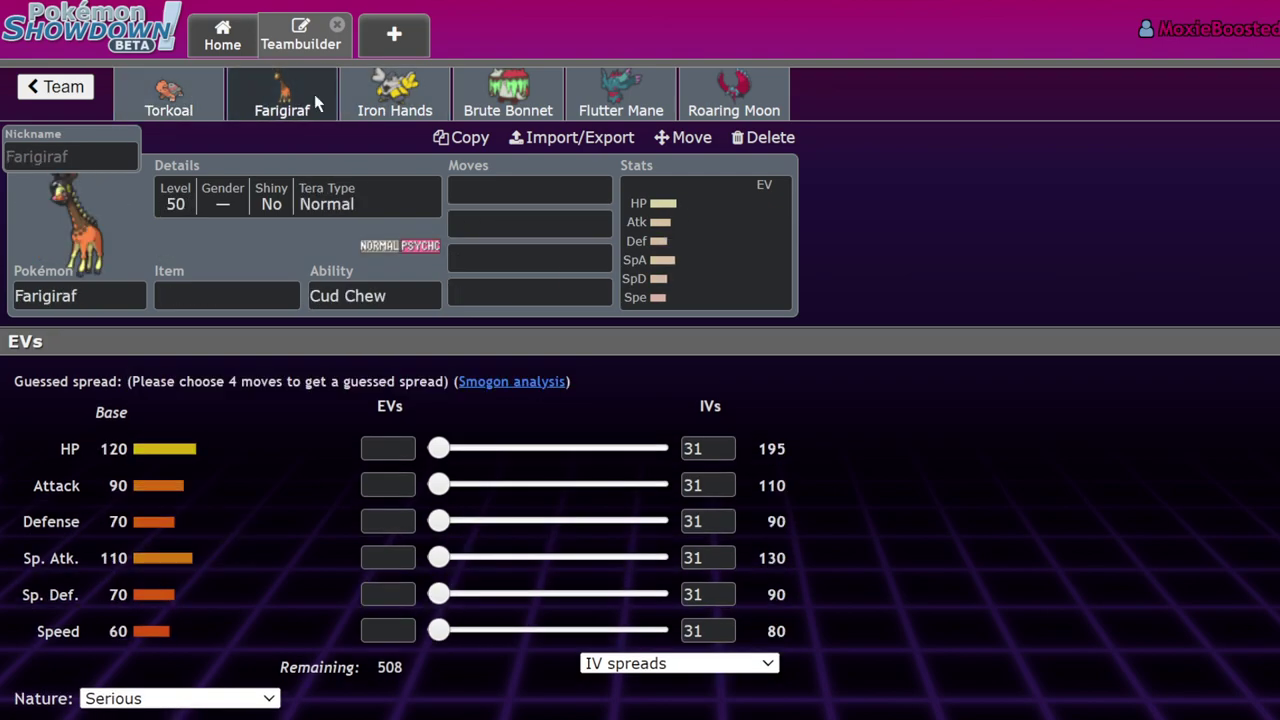
{"action": "left_click", "coordinate": [386, 104]}
{"action": "left_click", "coordinate": [491, 103]}
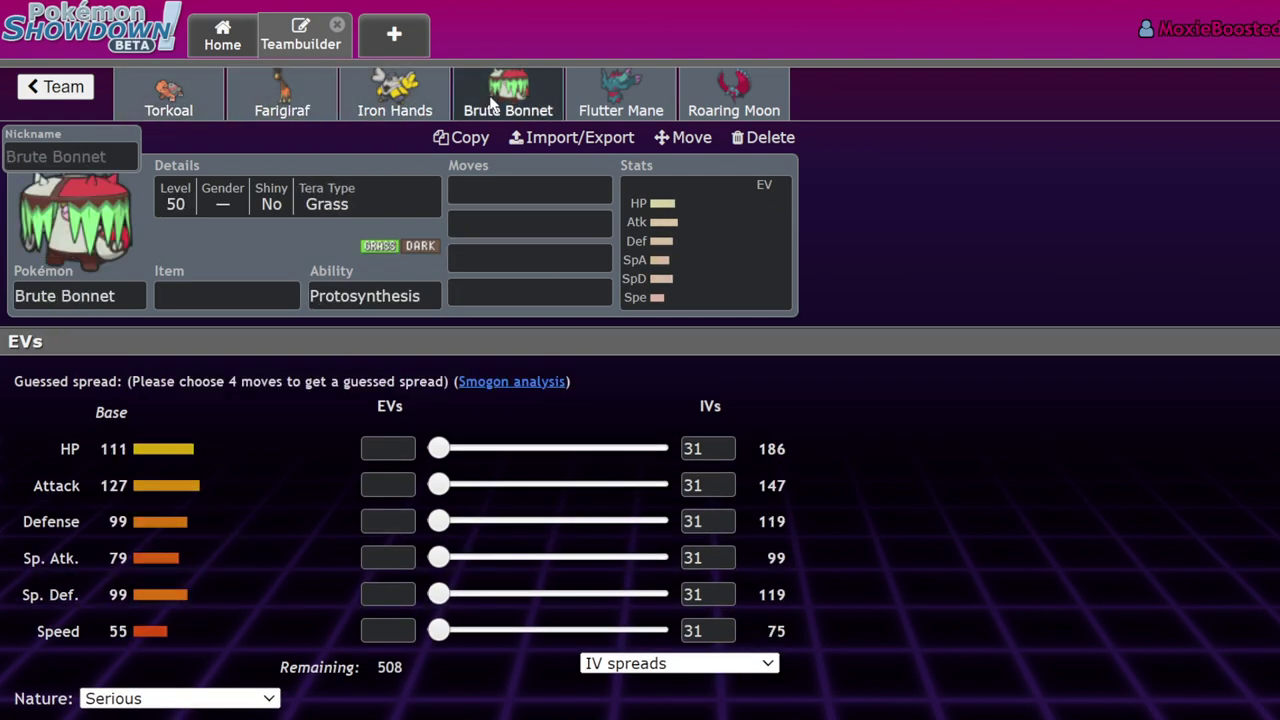
{"action": "left_click", "coordinate": [614, 112]}
{"action": "left_click", "coordinate": [762, 94]}
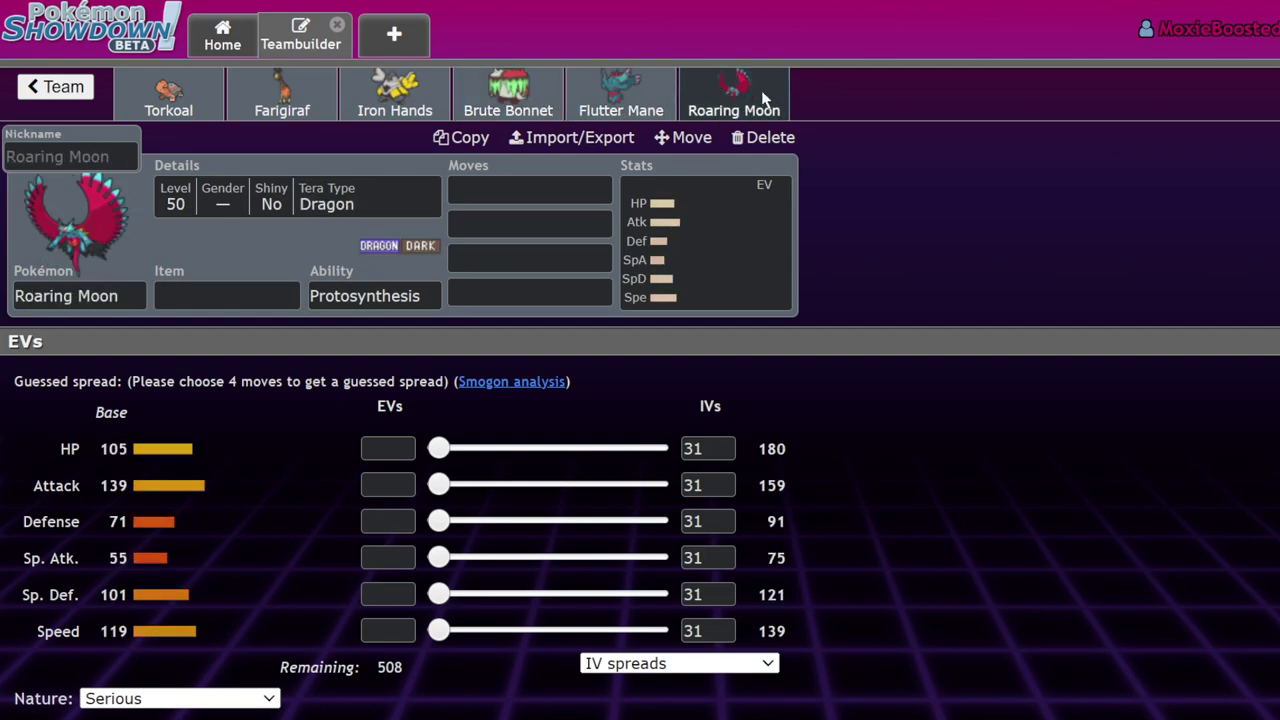
- Delete Roaring Moon and Flutter Mane, then scroll the species list toward the G entries
{"action": "left_click", "coordinate": [783, 140]}
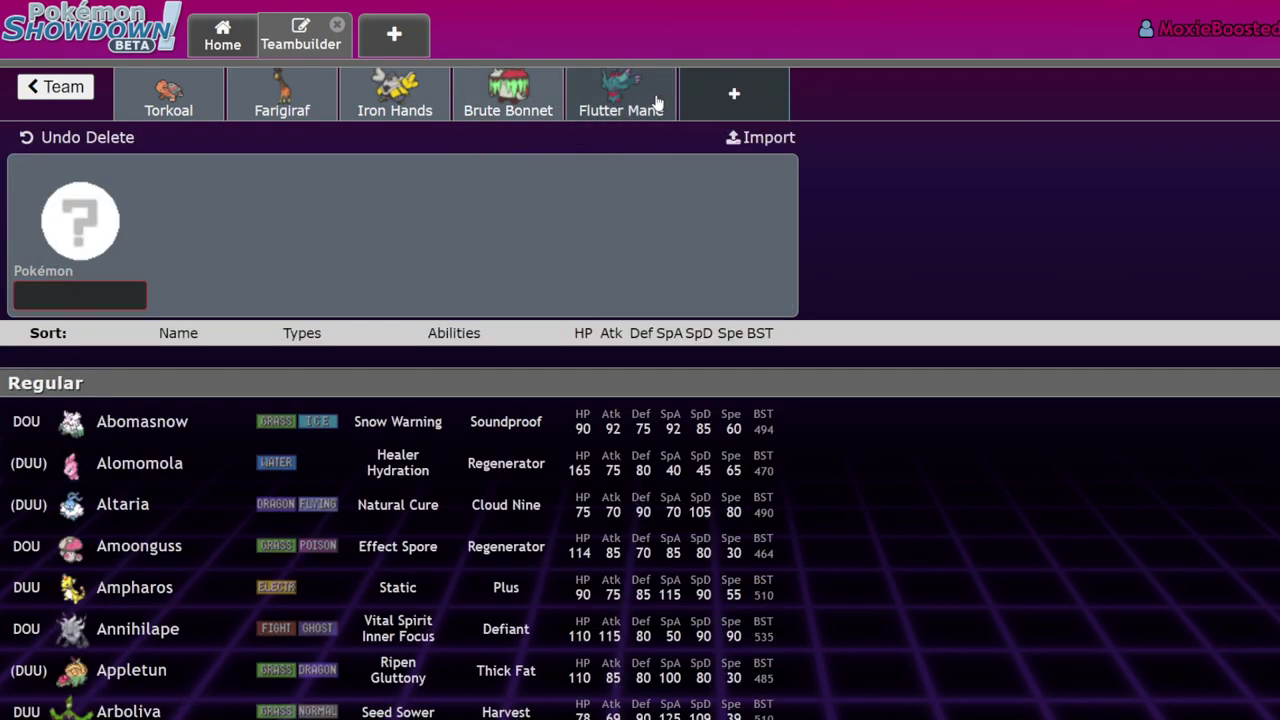
{"action": "left_click", "coordinate": [652, 104]}
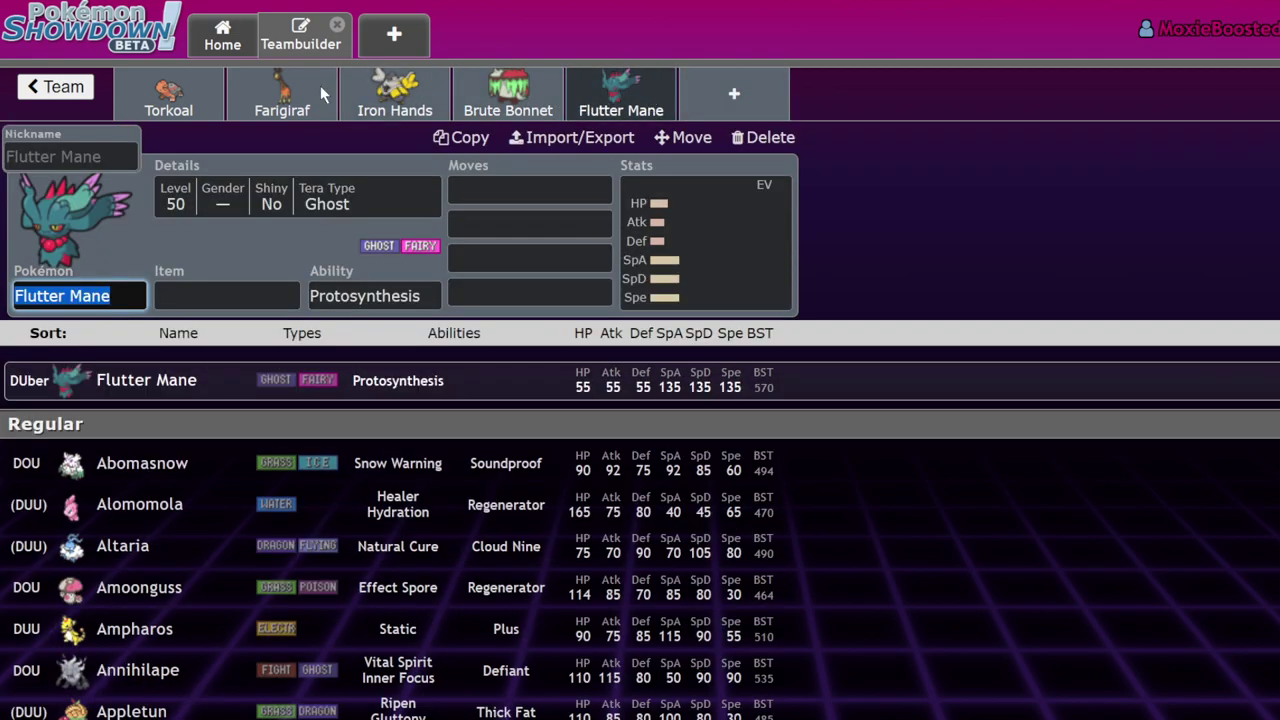
{"action": "left_click", "coordinate": [789, 139]}
{"action": "scroll", "coordinate": [314, 537], "scroll_direction": "down", "scroll_amount": 5}
{"action": "scroll", "coordinate": [314, 537], "scroll_direction": "down", "scroll_amount": 9}
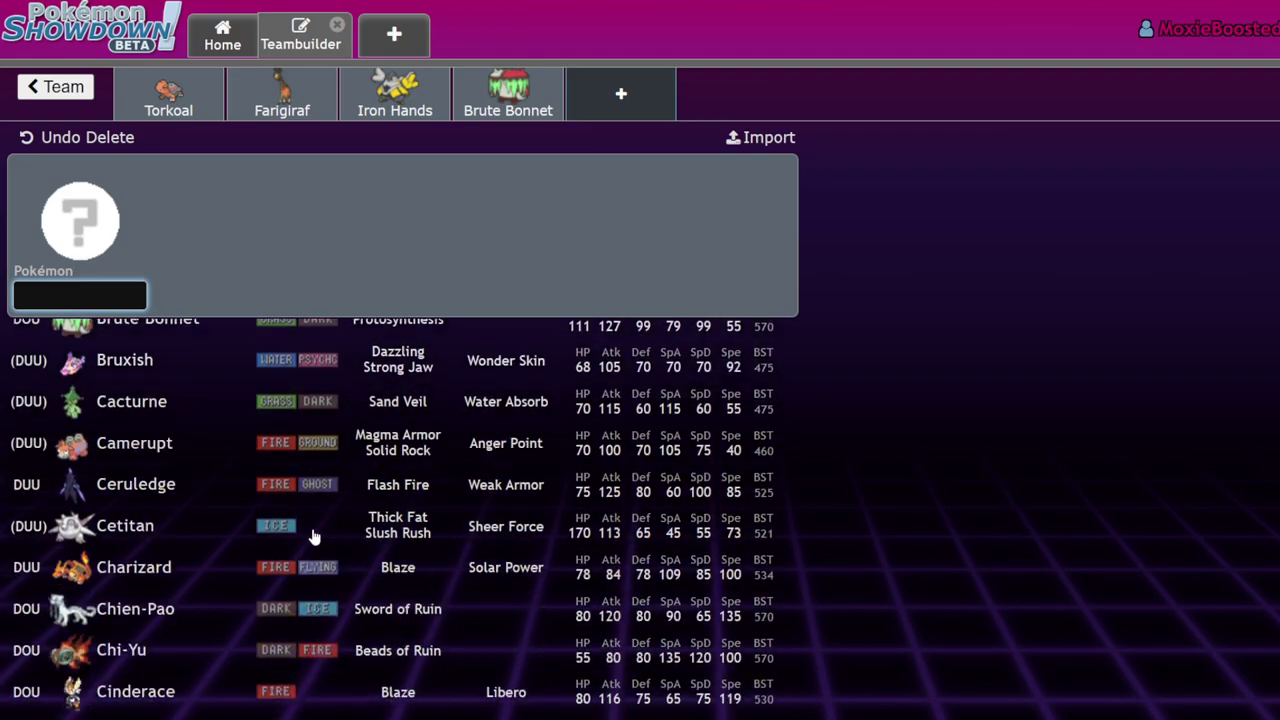
{"action": "scroll", "coordinate": [314, 537], "scroll_direction": "down", "scroll_amount": 10}
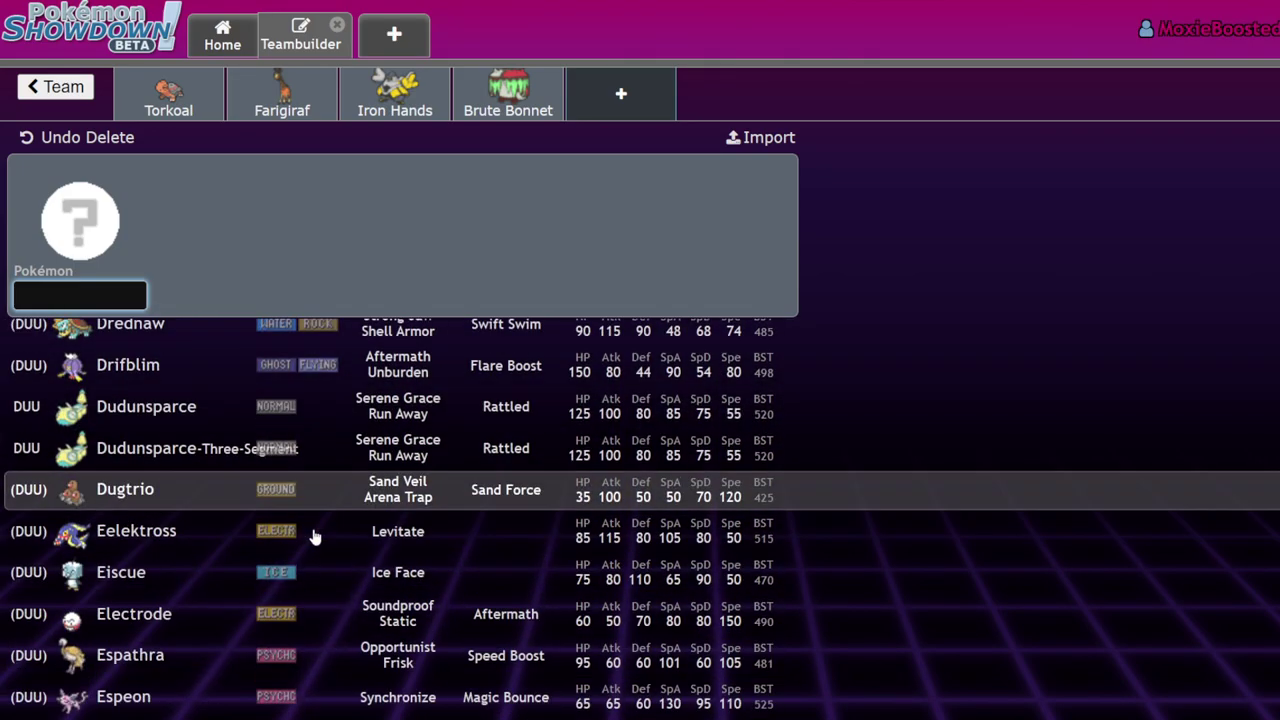
{"action": "scroll", "coordinate": [314, 537], "scroll_direction": "down", "scroll_amount": 8}
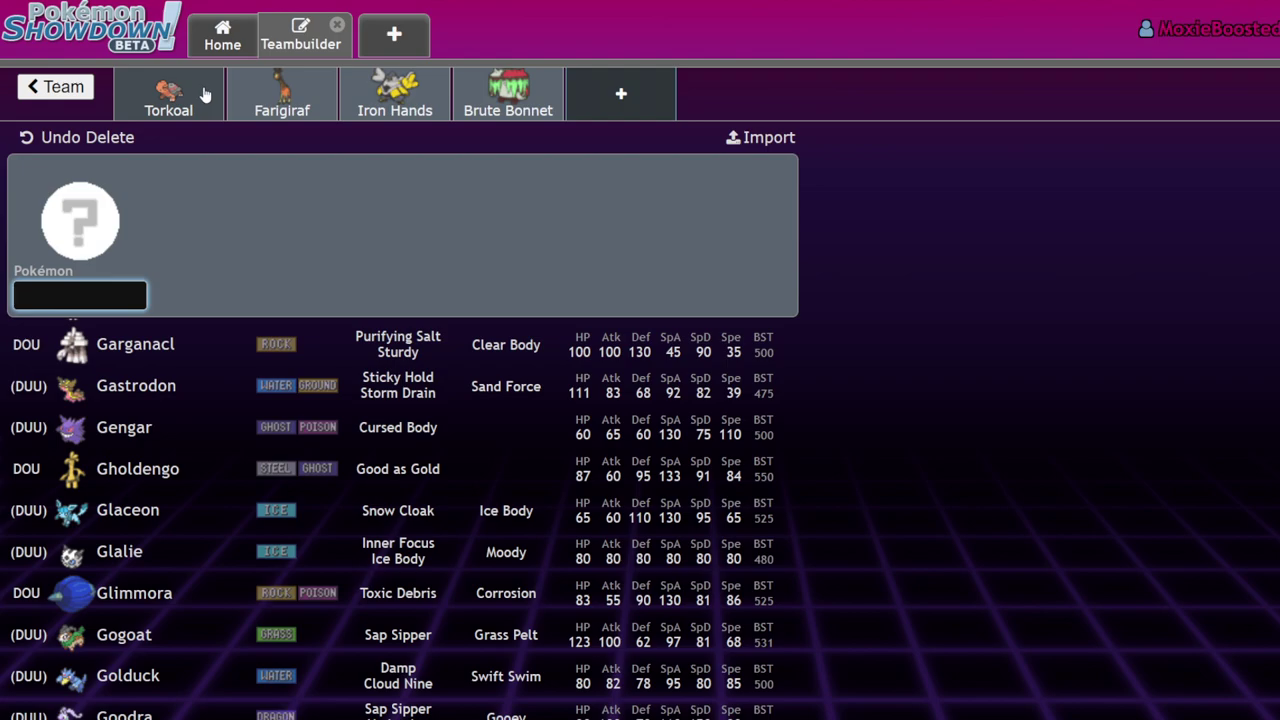
- Add Garganacl, compare it with Torkoal's set, then delete Garganacl and return to Torkoal
{"action": "left_click", "coordinate": [247, 342]}
{"action": "left_click", "coordinate": [170, 88]}
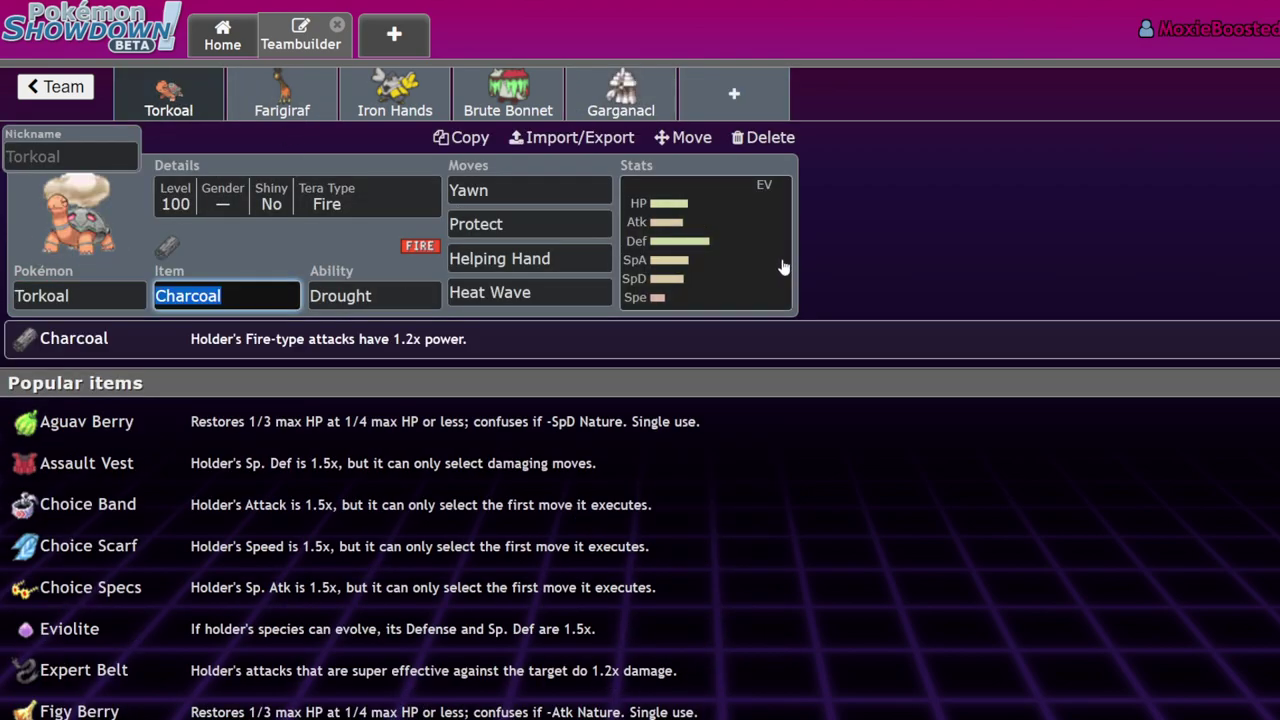
{"action": "left_click", "coordinate": [606, 84]}
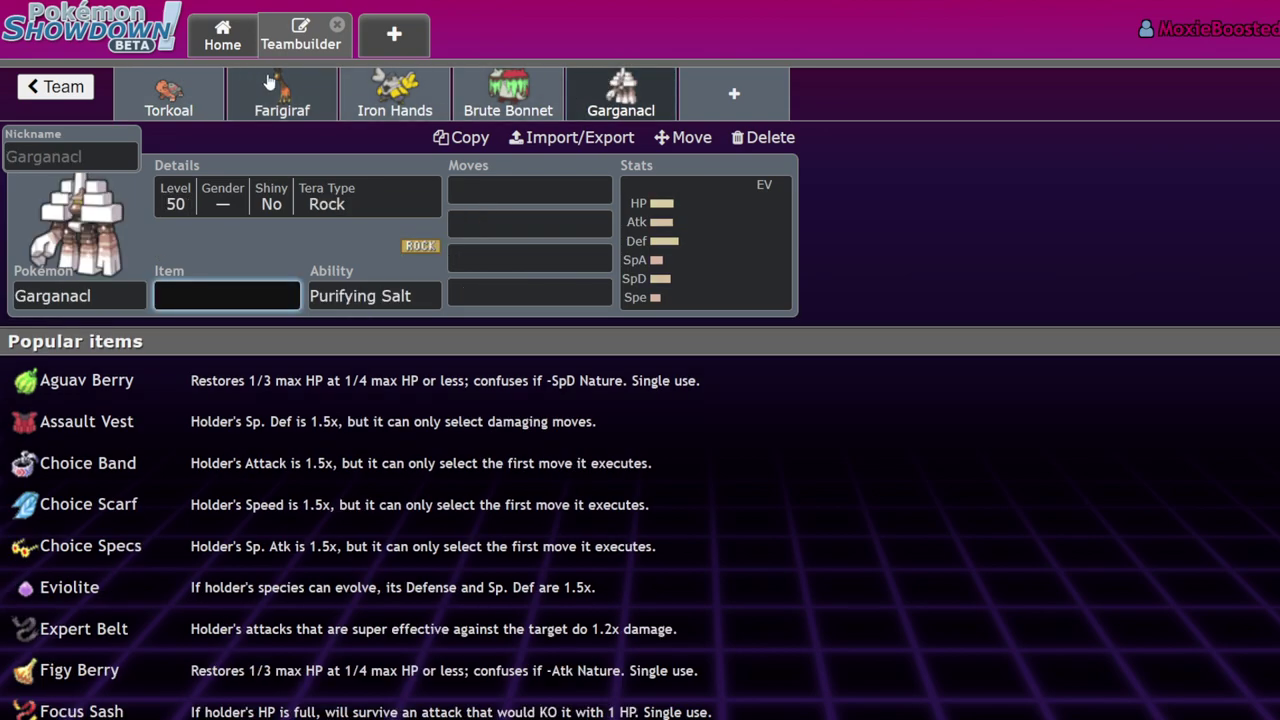
{"action": "left_click", "coordinate": [168, 92]}
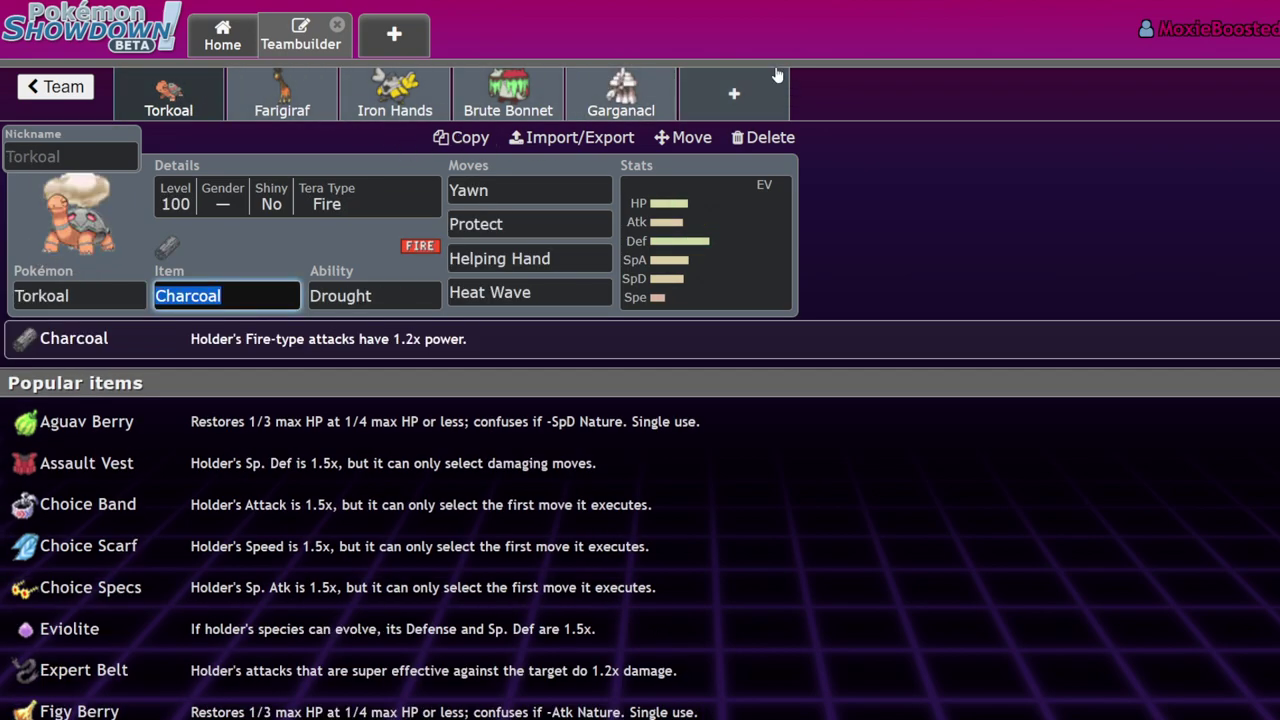
{"action": "left_click", "coordinate": [645, 82]}
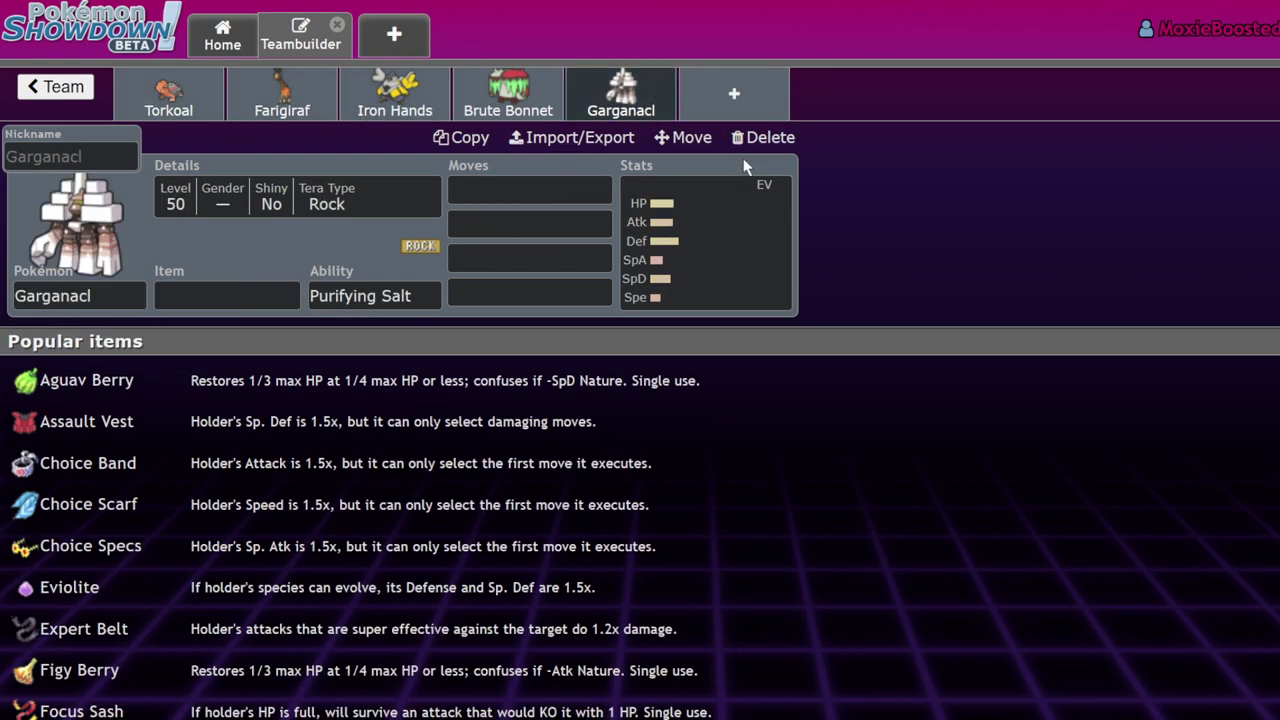
{"action": "left_click", "coordinate": [763, 138]}
{"action": "left_click", "coordinate": [146, 78]}
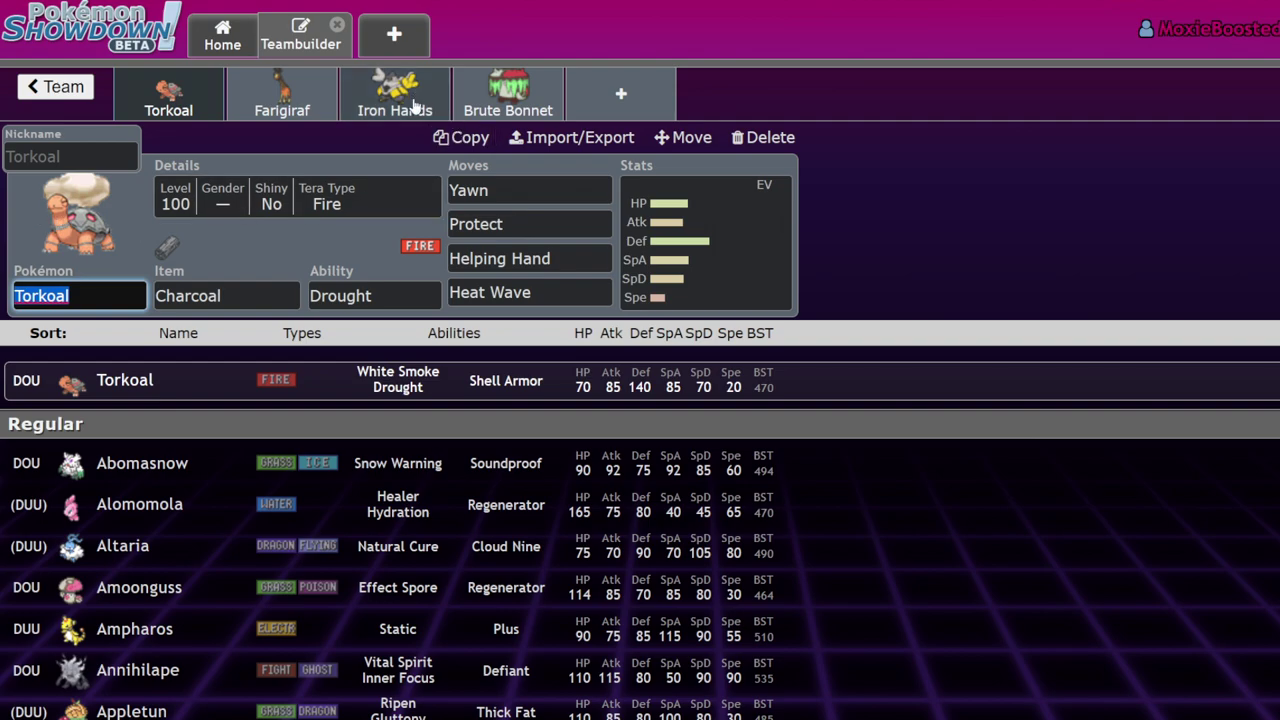
- Review the sets of Brute Bonnet, Torkoal, Farigiraf and Iron Hands
{"action": "left_click", "coordinate": [519, 104]}
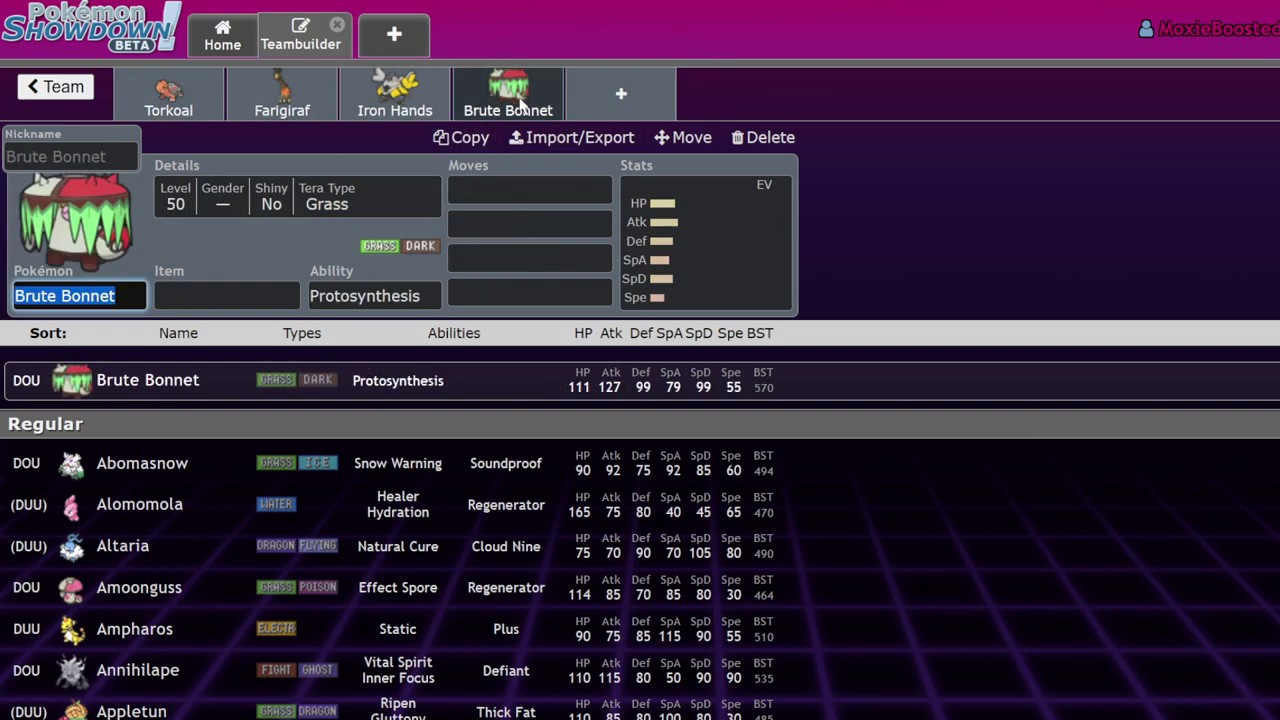
{"action": "left_click", "coordinate": [187, 84]}
{"action": "left_click", "coordinate": [263, 100]}
{"action": "left_click", "coordinate": [195, 84]}
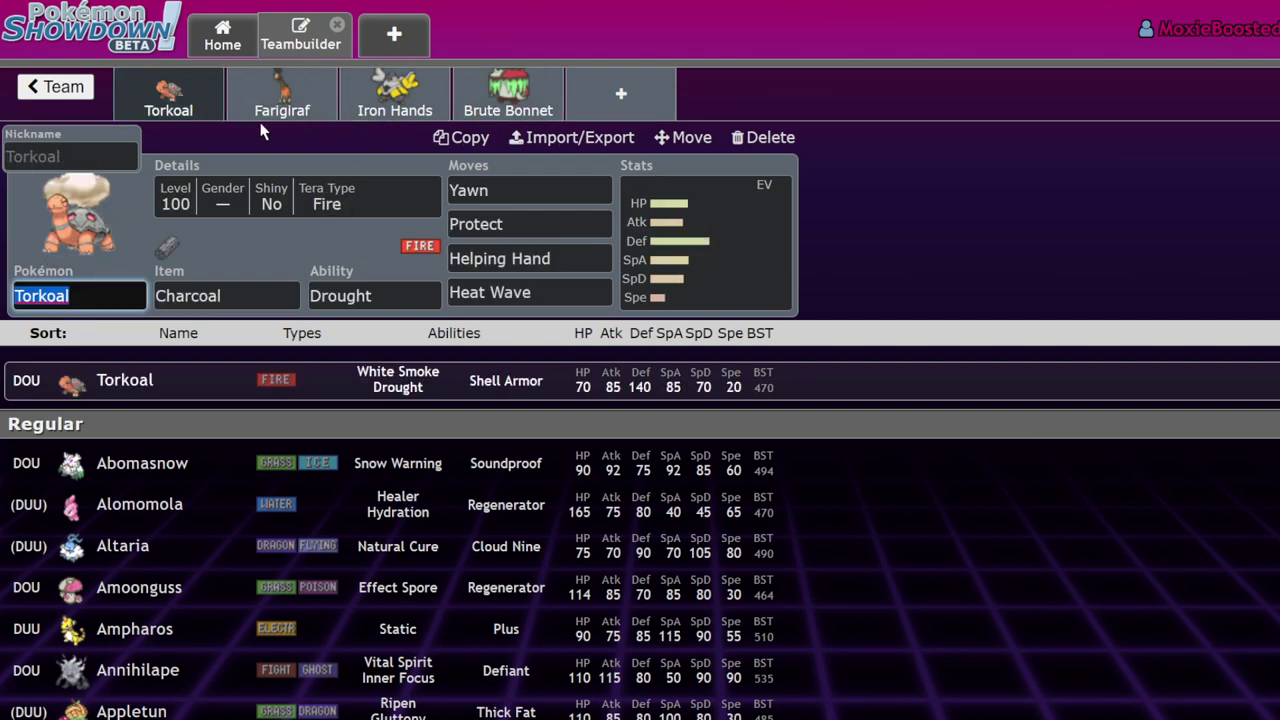
{"action": "left_click", "coordinate": [290, 97]}
{"action": "left_click", "coordinate": [370, 107]}
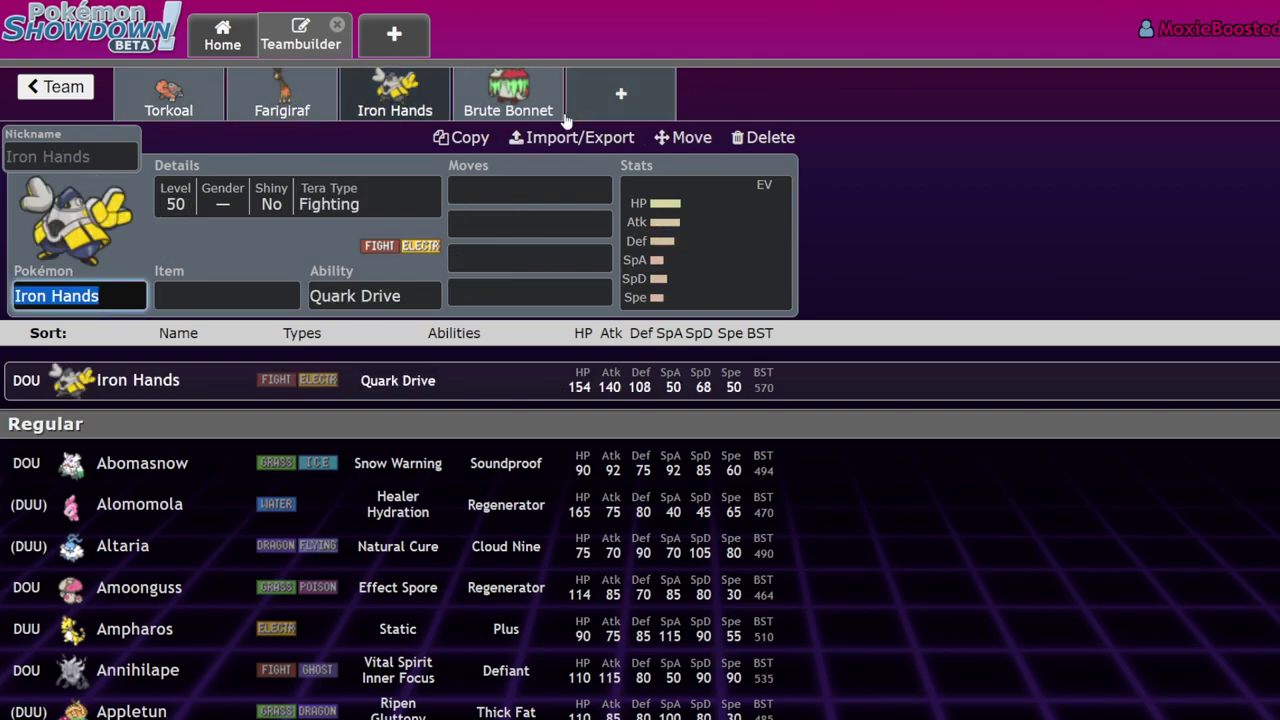
- Start a new empty team slot and scroll the Pokémon list down toward G
{"action": "left_click", "coordinate": [574, 90]}
{"action": "scroll", "coordinate": [470, 433], "scroll_direction": "down", "scroll_amount": 2}
{"action": "scroll", "coordinate": [470, 433], "scroll_direction": "down", "scroll_amount": 10}
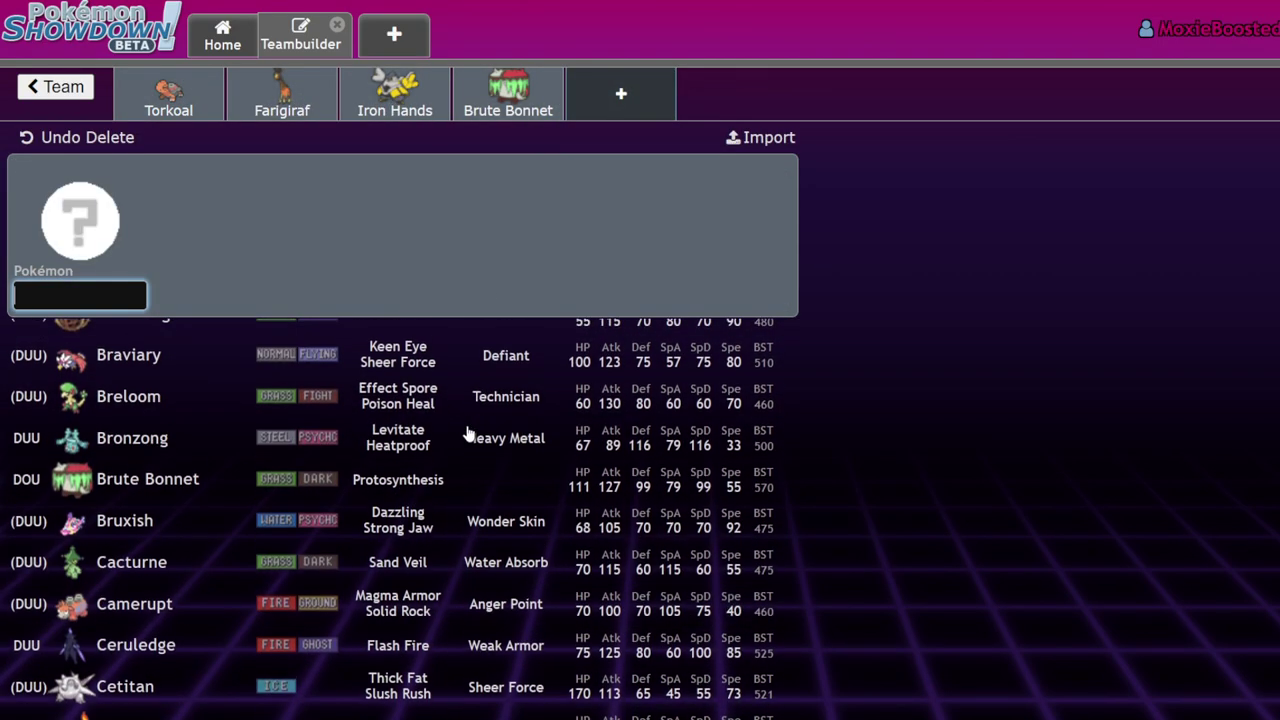
{"action": "scroll", "coordinate": [470, 433], "scroll_direction": "down", "scroll_amount": 10}
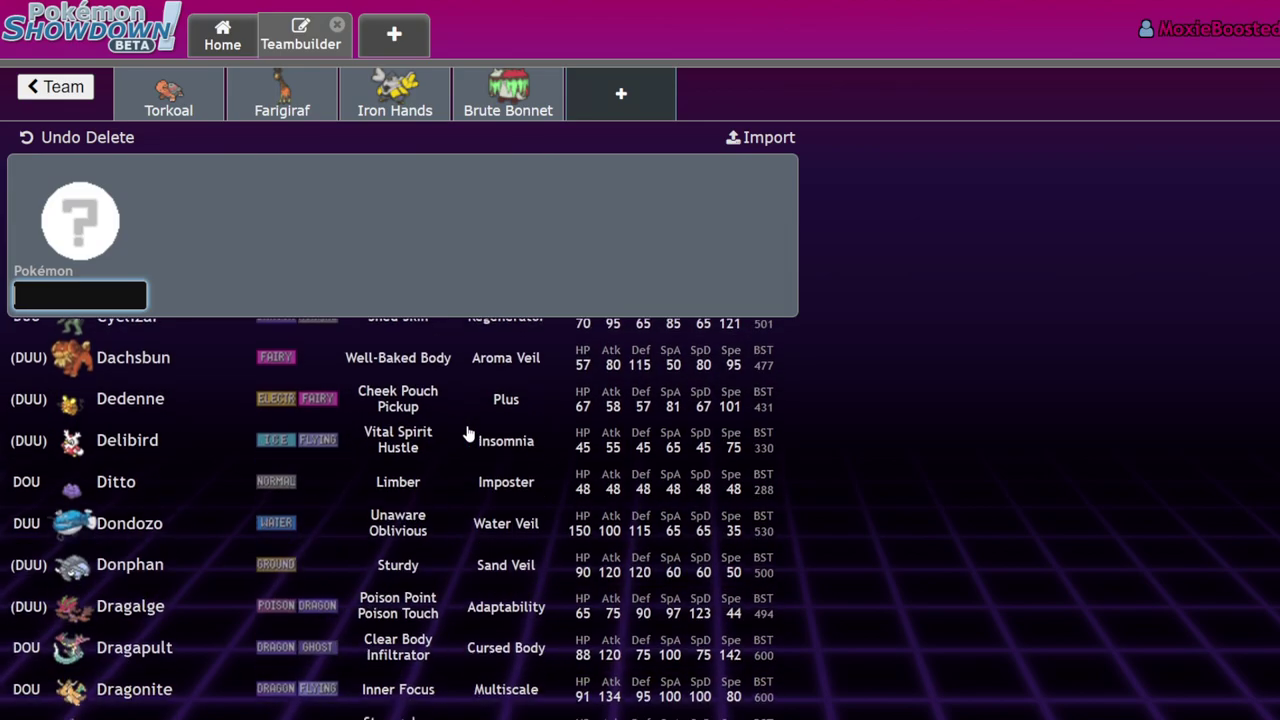
{"action": "scroll", "coordinate": [468, 432], "scroll_direction": "down", "scroll_amount": 5}
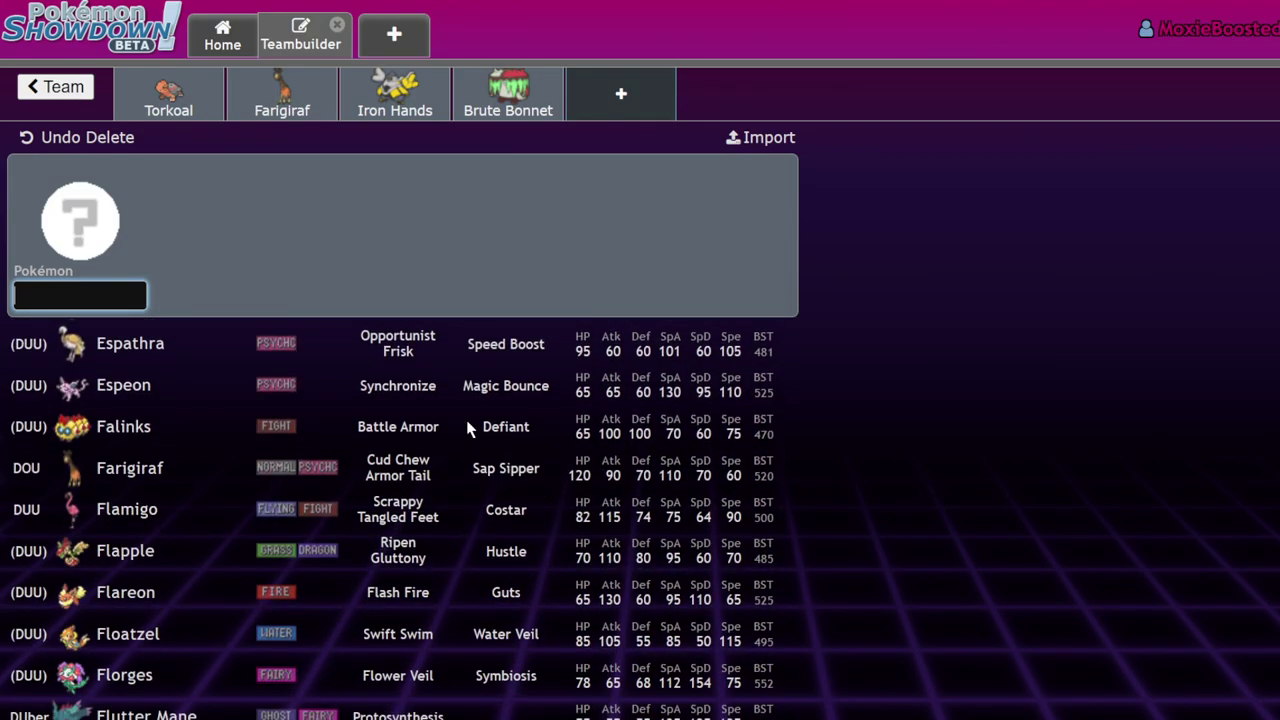
{"action": "scroll", "coordinate": [468, 427], "scroll_direction": "down", "scroll_amount": 3}
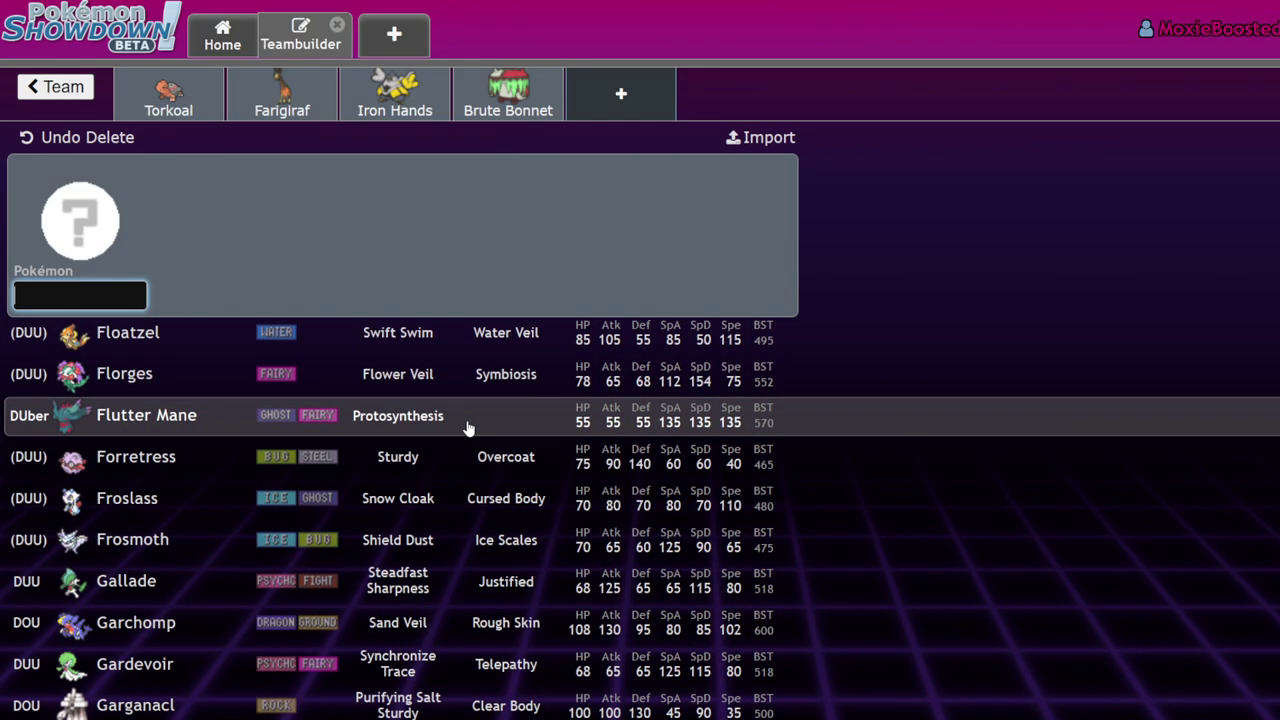
{"action": "scroll", "coordinate": [468, 428], "scroll_direction": "down", "scroll_amount": 1}
{"action": "scroll", "coordinate": [468, 428], "scroll_direction": "down", "scroll_amount": 1}
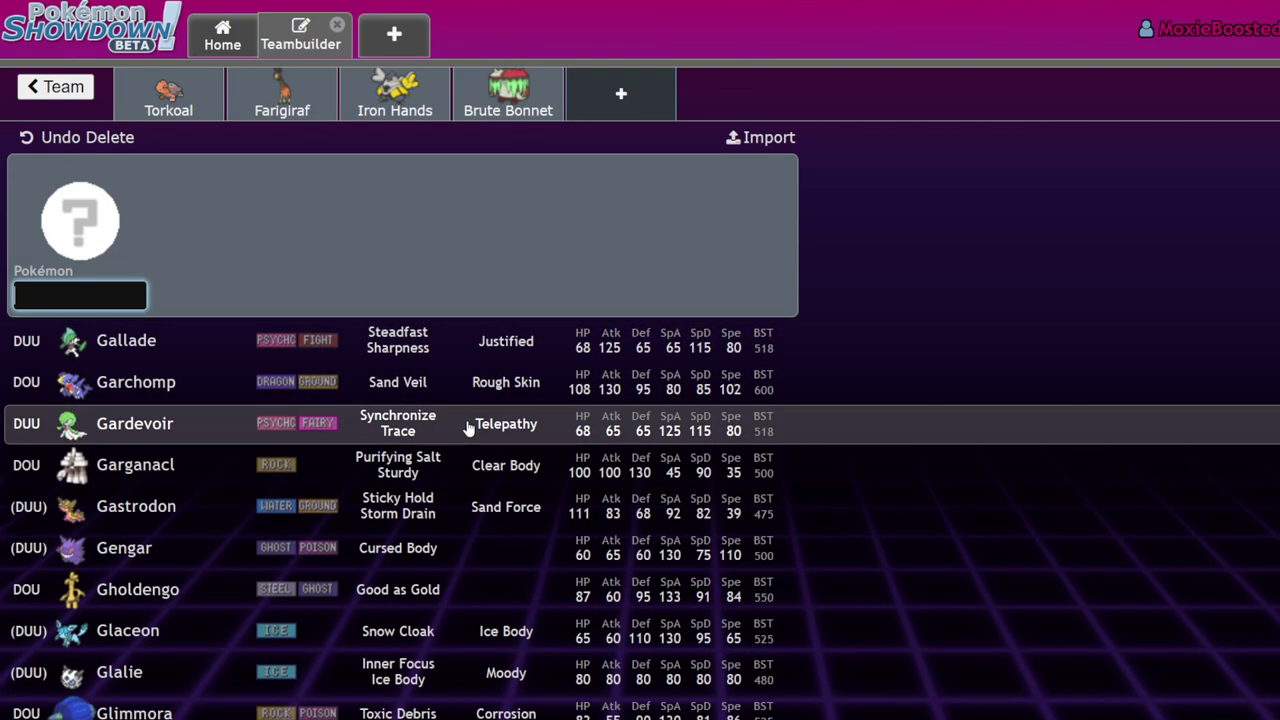
{"action": "scroll", "coordinate": [468, 428], "scroll_direction": "down", "scroll_amount": 1}
- Add Gholdengo as the fifth member and delete Brute Bonnet
{"action": "left_click", "coordinate": [314, 484]}
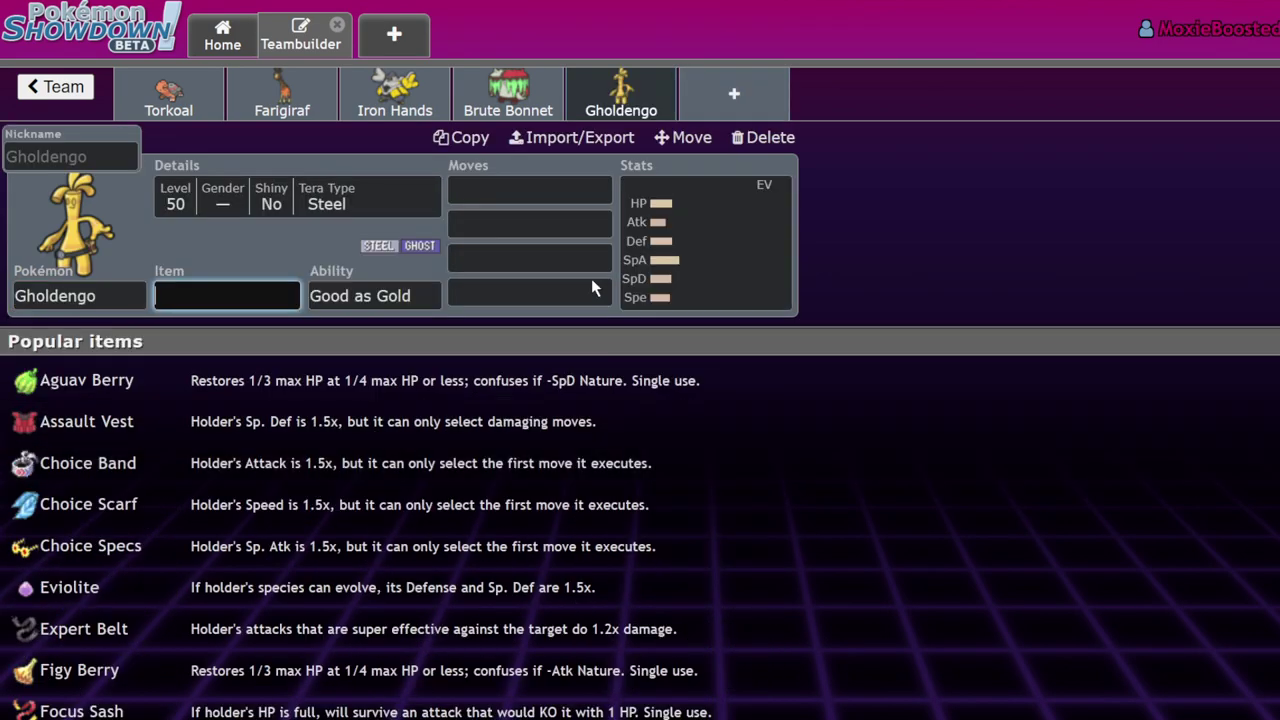
{"action": "left_click", "coordinate": [530, 100]}
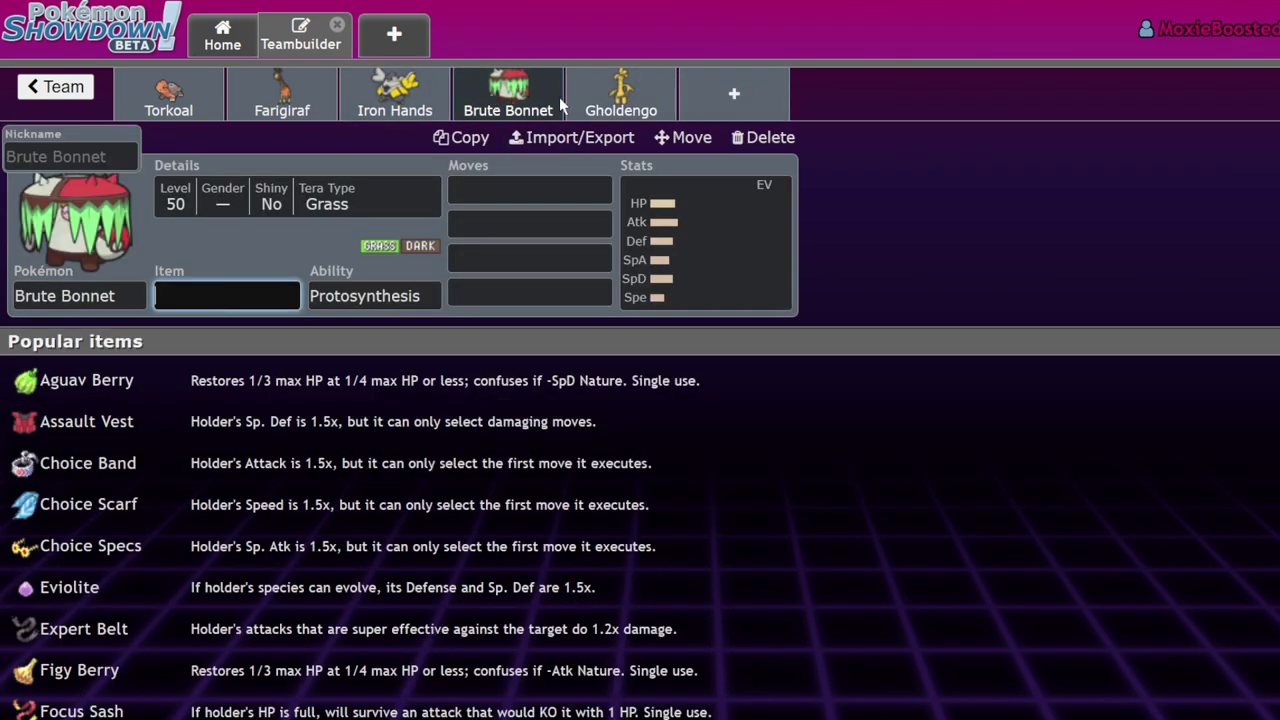
{"action": "left_click", "coordinate": [770, 138]}
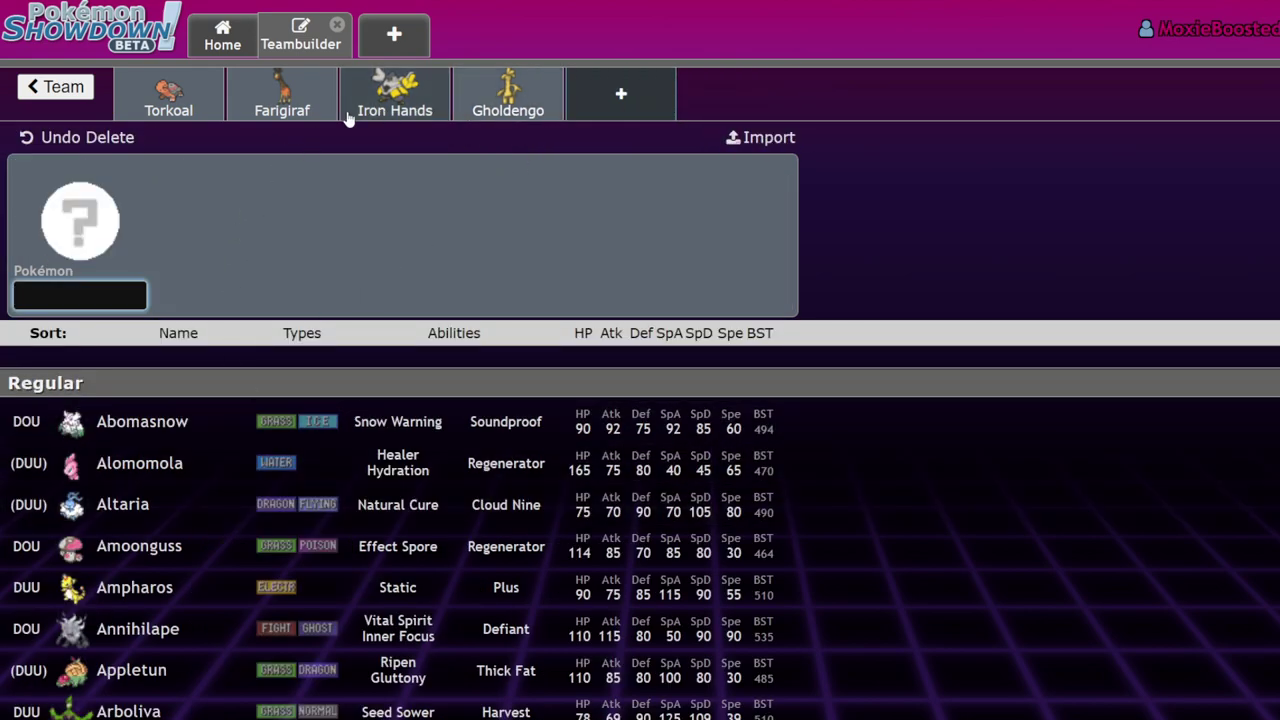
- Look over Torkoal, Farigiraf, Iron Hands and Gholdengo, then replace Torkoal with Amoonguss
{"action": "scroll", "coordinate": [395, 503], "scroll_direction": "down", "scroll_amount": 4}
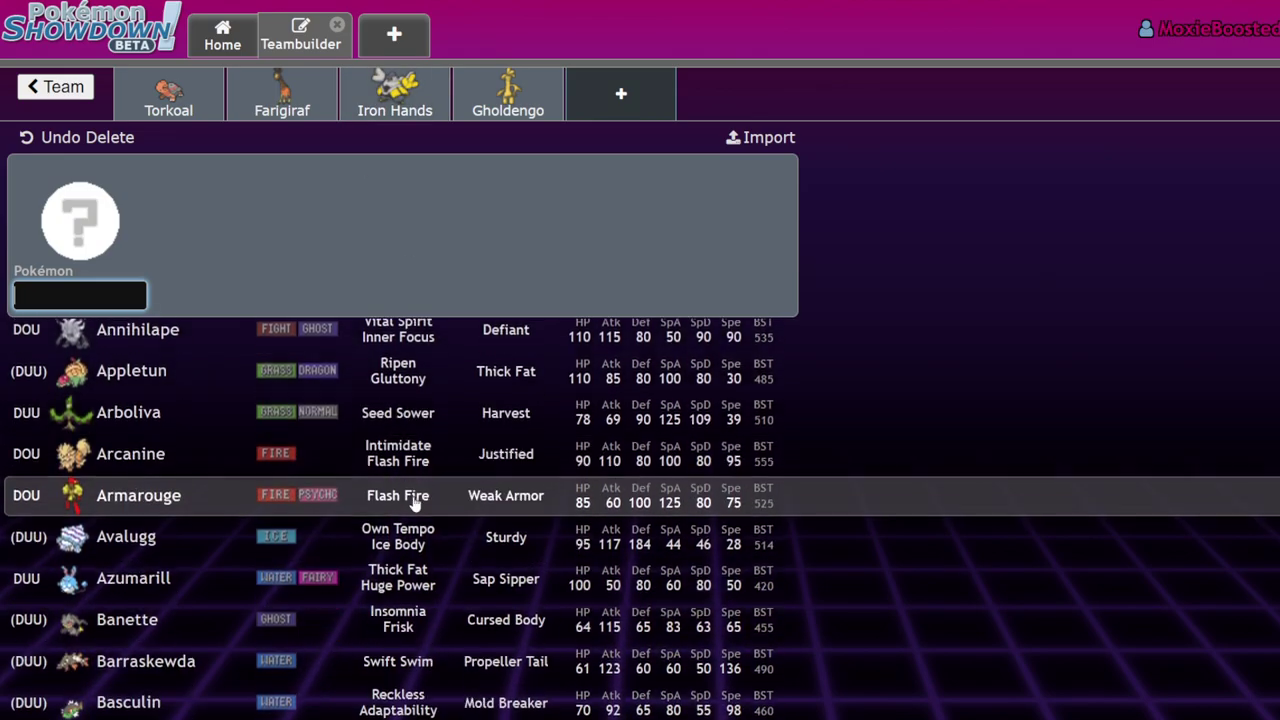
{"action": "scroll", "coordinate": [418, 505], "scroll_direction": "down", "scroll_amount": 3}
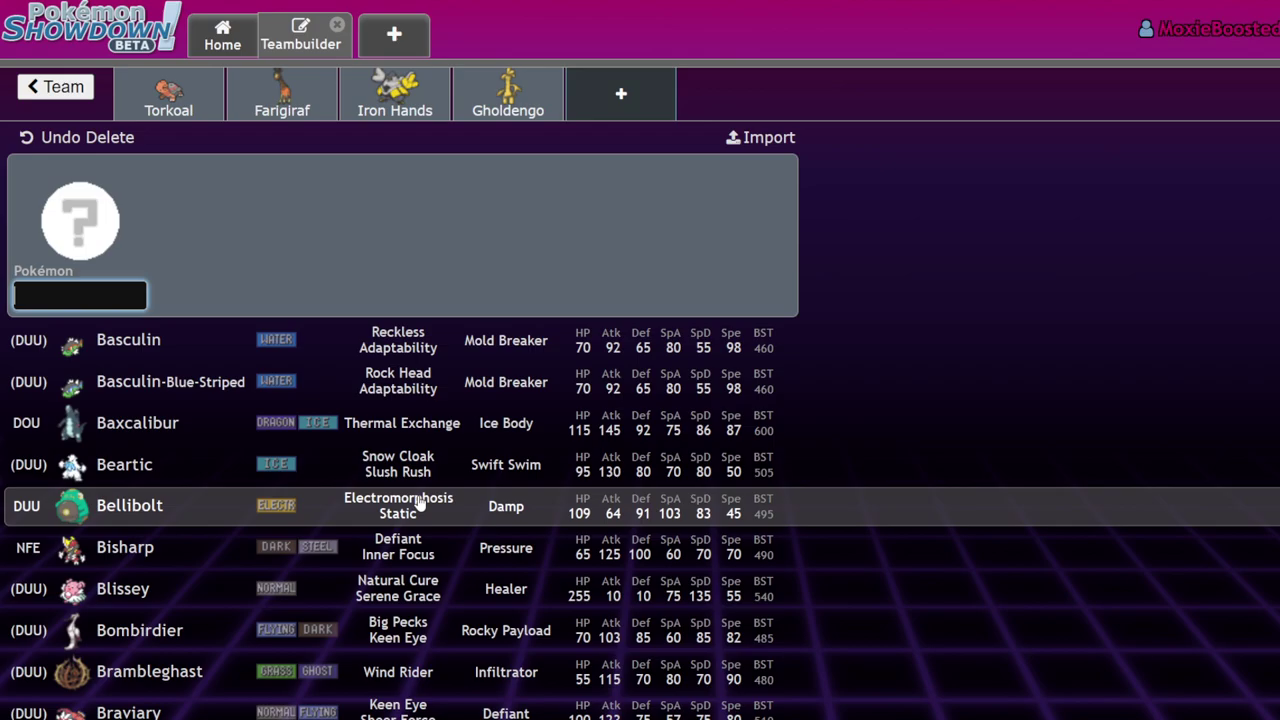
{"action": "scroll", "coordinate": [418, 504], "scroll_direction": "down", "scroll_amount": 3}
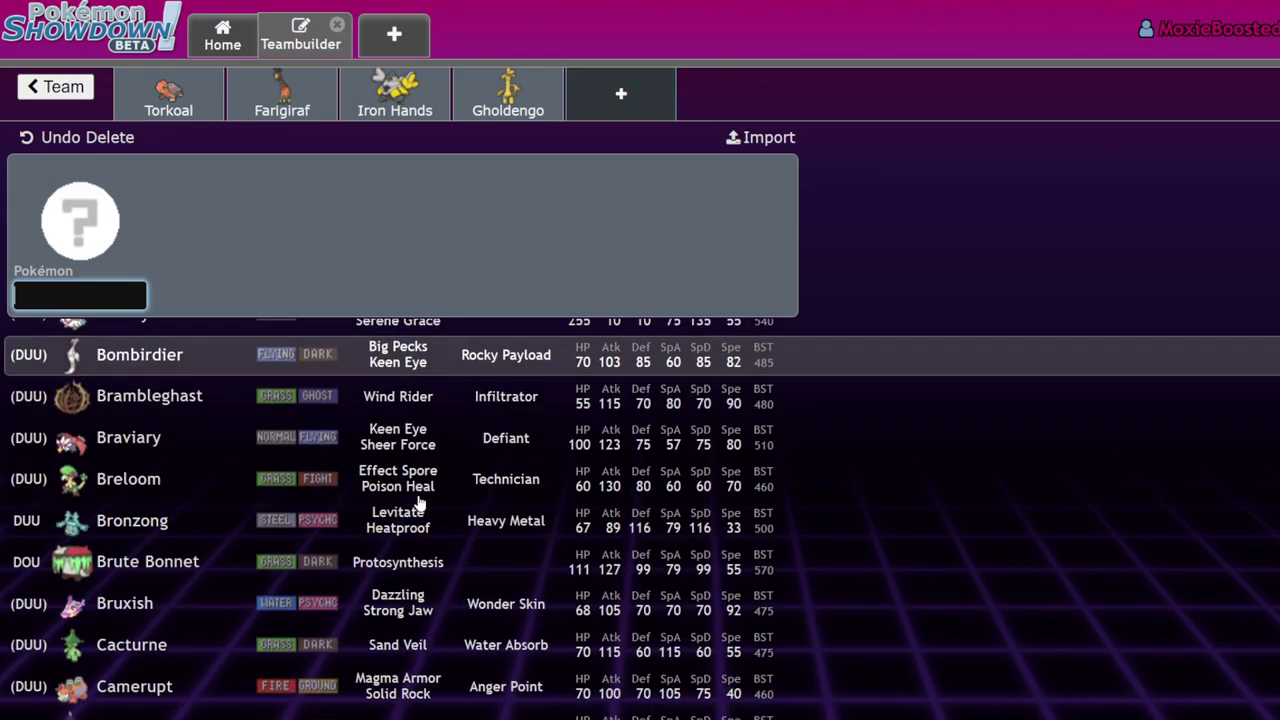
{"action": "left_click", "coordinate": [192, 77]}
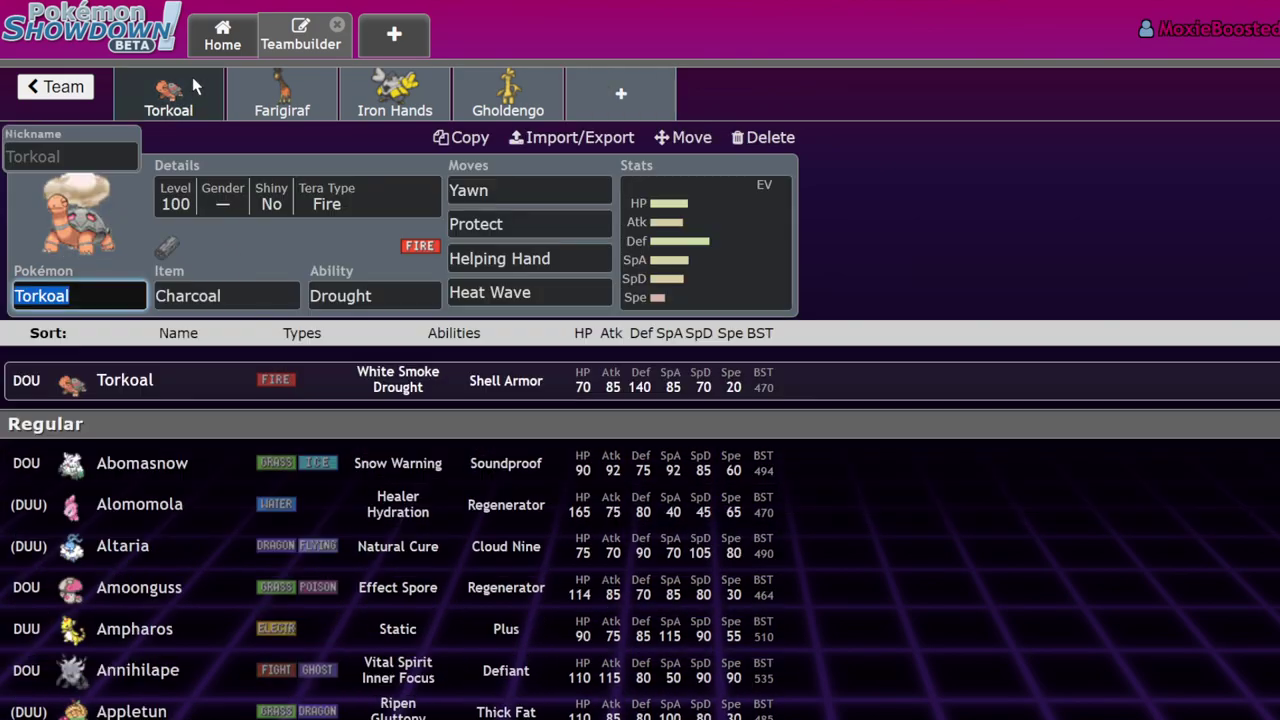
{"action": "left_click", "coordinate": [300, 90]}
{"action": "left_click", "coordinate": [405, 90]}
{"action": "left_click", "coordinate": [557, 93]}
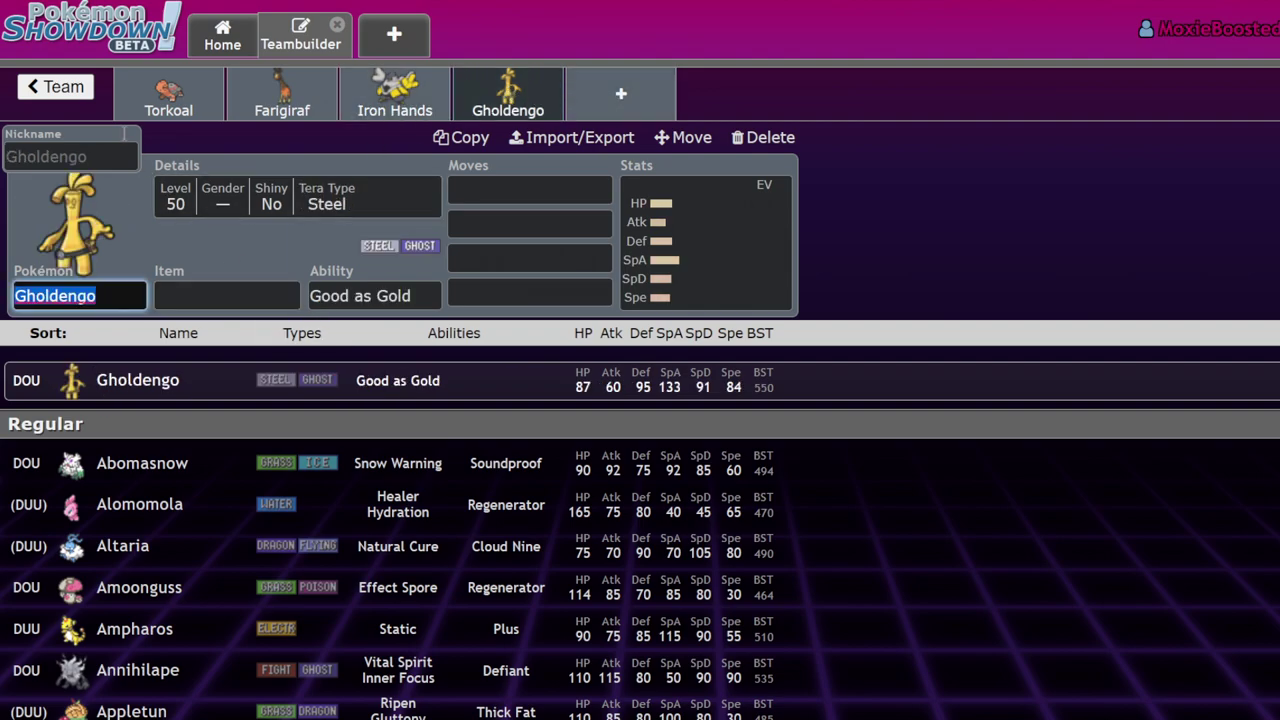
{"action": "left_click", "coordinate": [170, 88]}
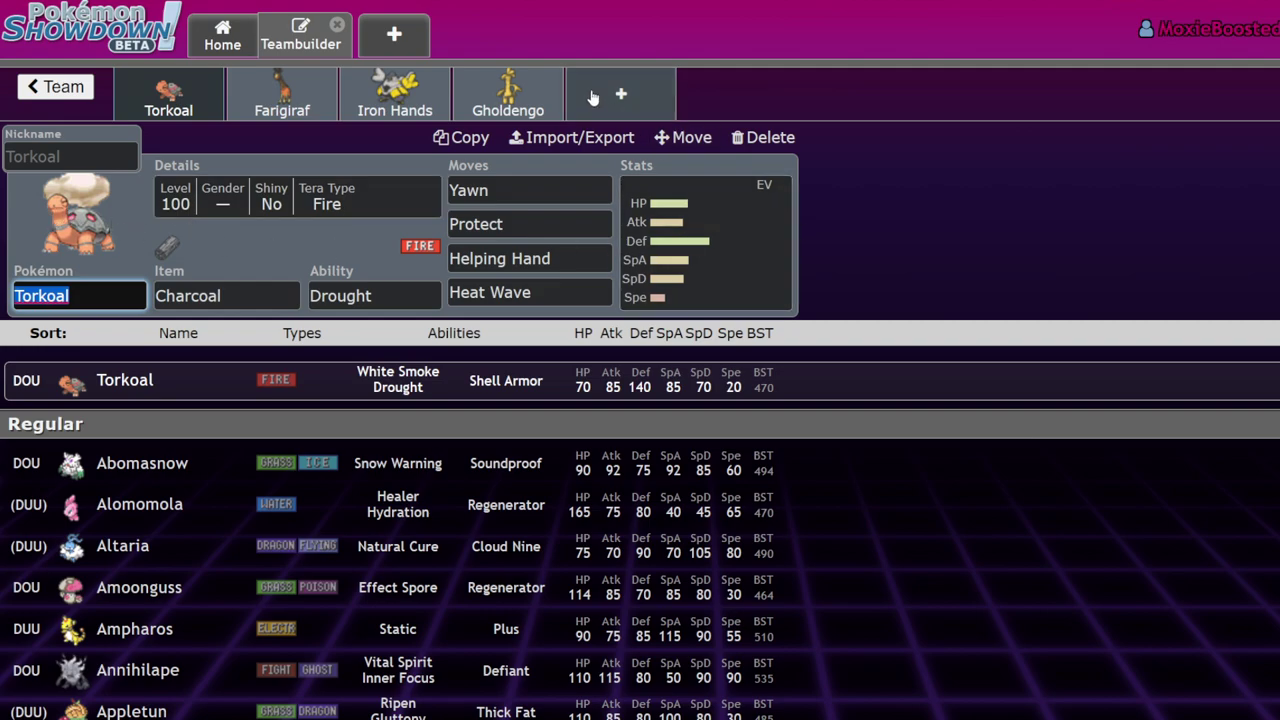
{"action": "scroll", "coordinate": [420, 510], "scroll_direction": "down", "scroll_amount": 1}
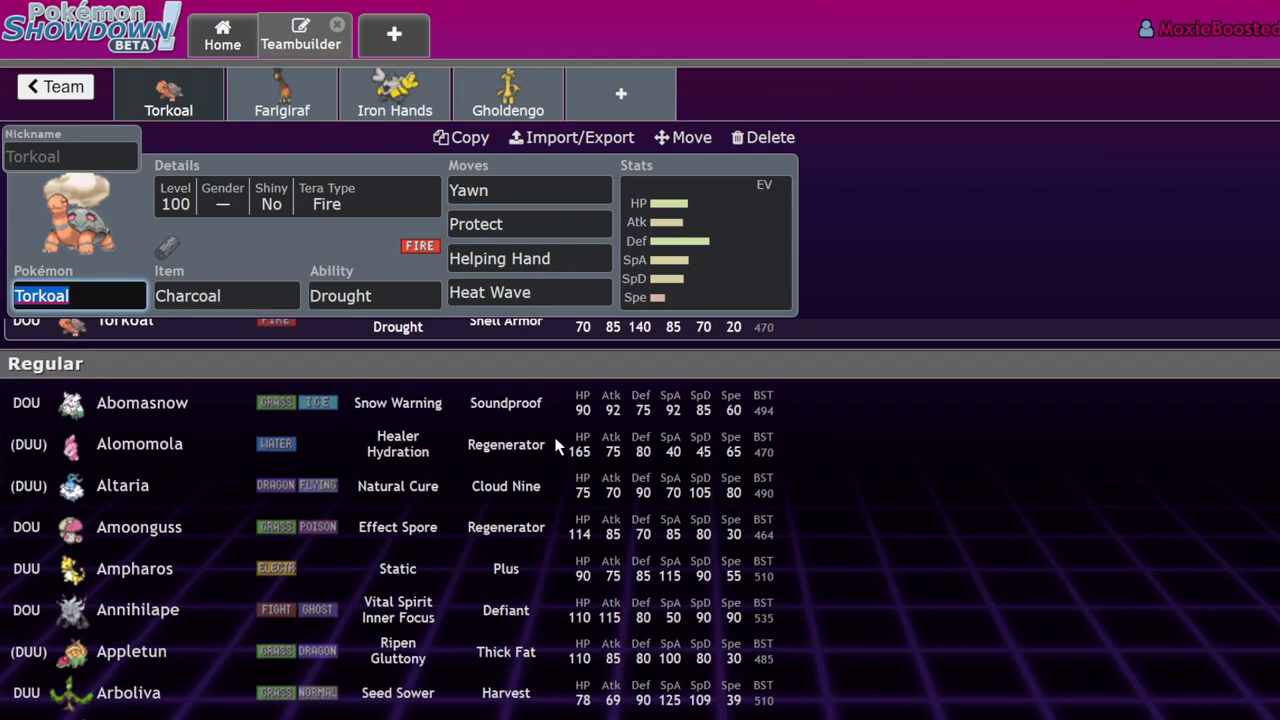
{"action": "left_click", "coordinate": [420, 522]}
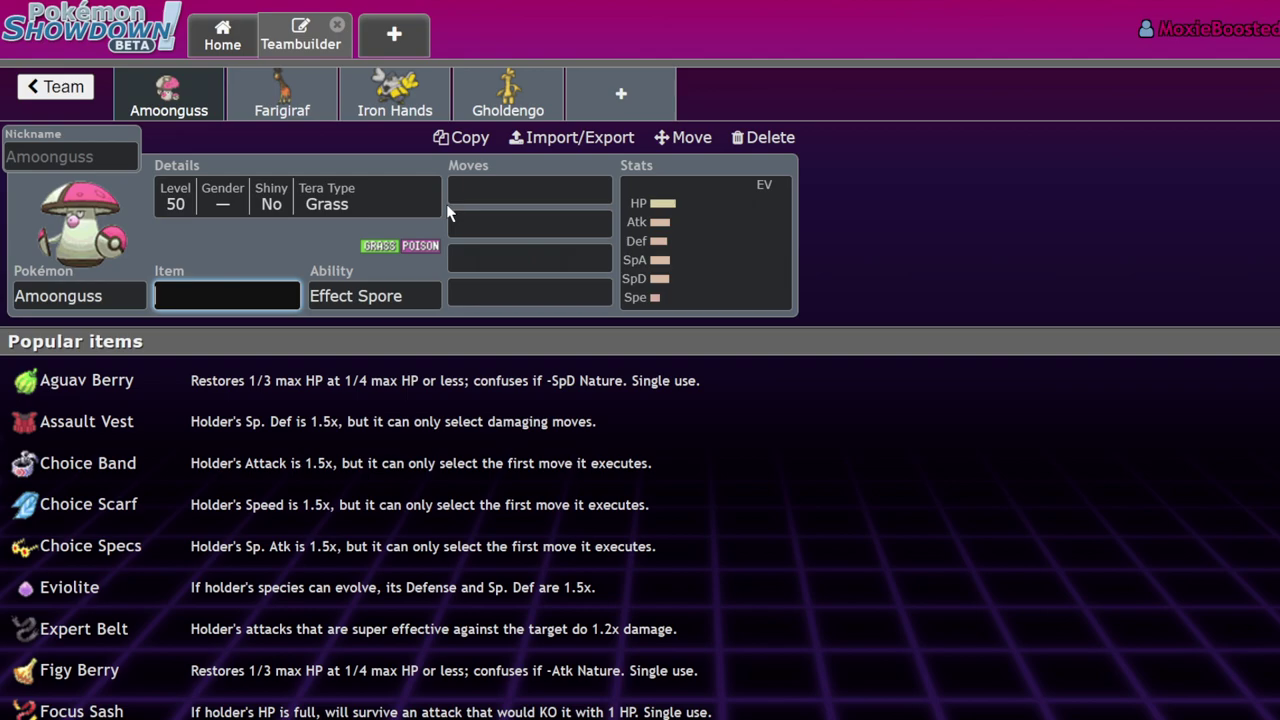
- Check Iron Hands, Amoonguss and Gholdengo, then view the 14th-placed player's Limitless teamlist
{"action": "left_click", "coordinate": [380, 115]}
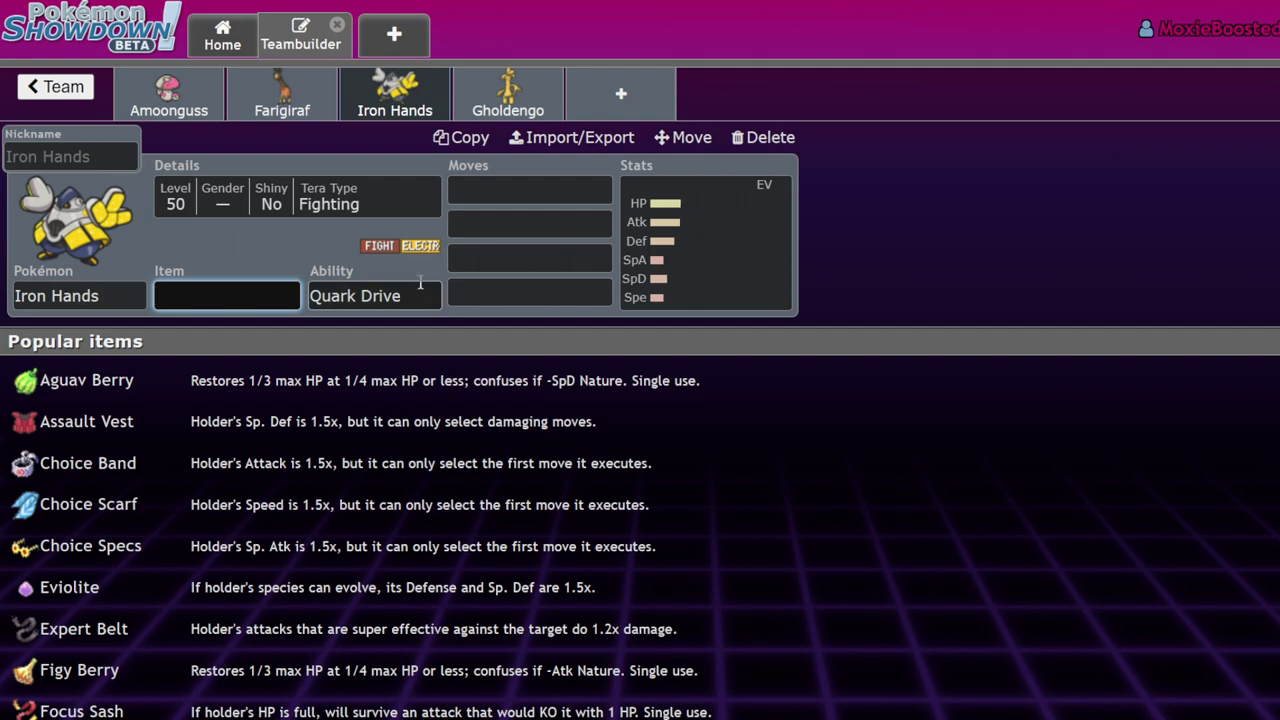
{"action": "left_click", "coordinate": [167, 110]}
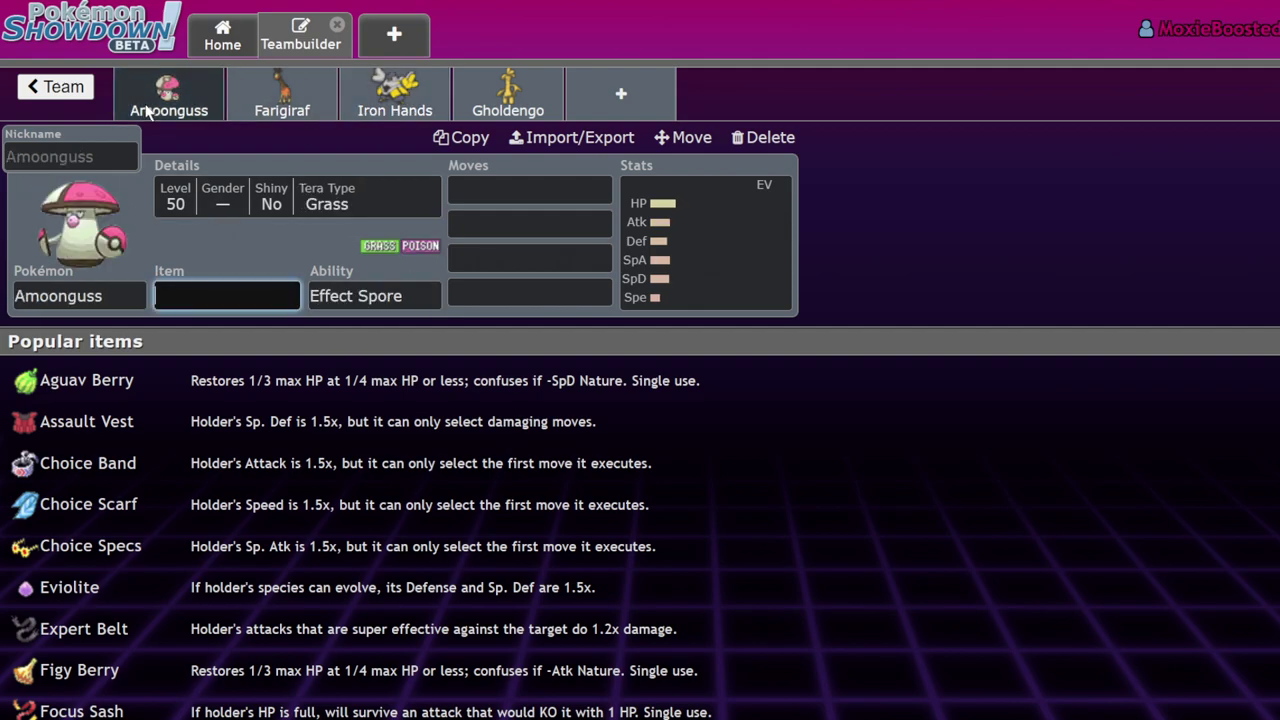
{"action": "left_click", "coordinate": [418, 105]}
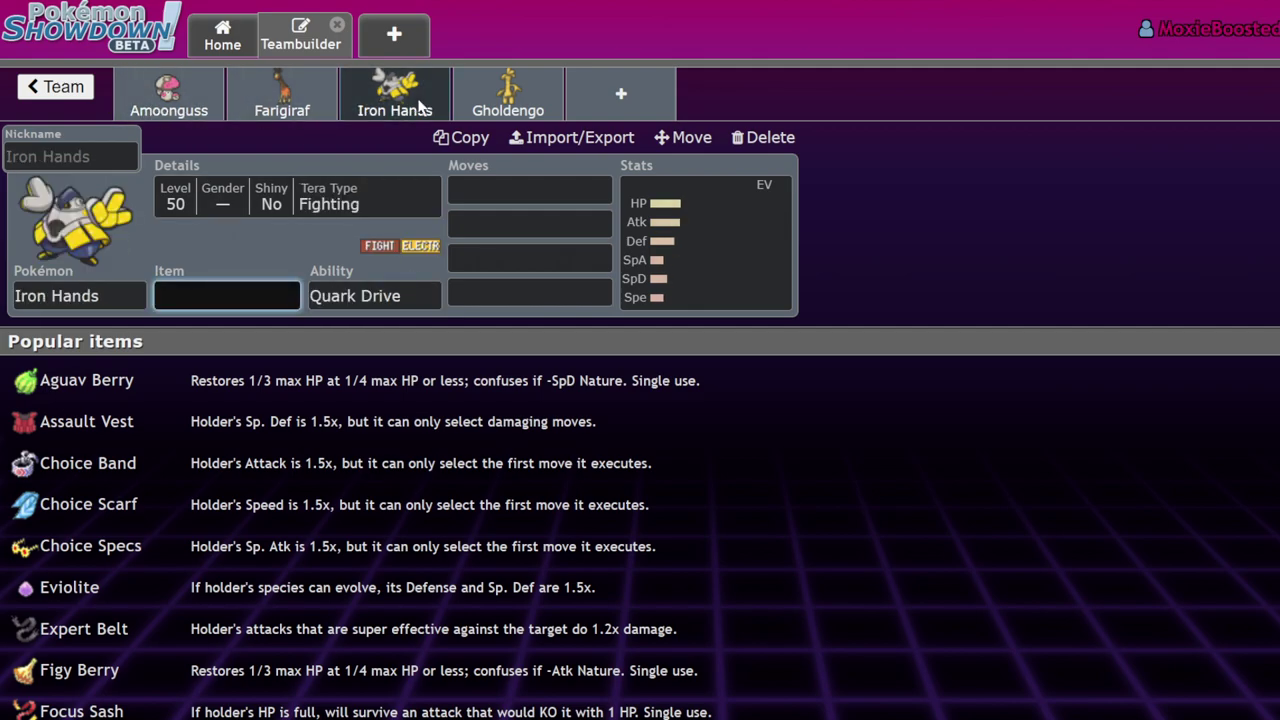
{"action": "left_click", "coordinate": [490, 97]}
{"action": "left_click", "coordinate": [55, 87]}
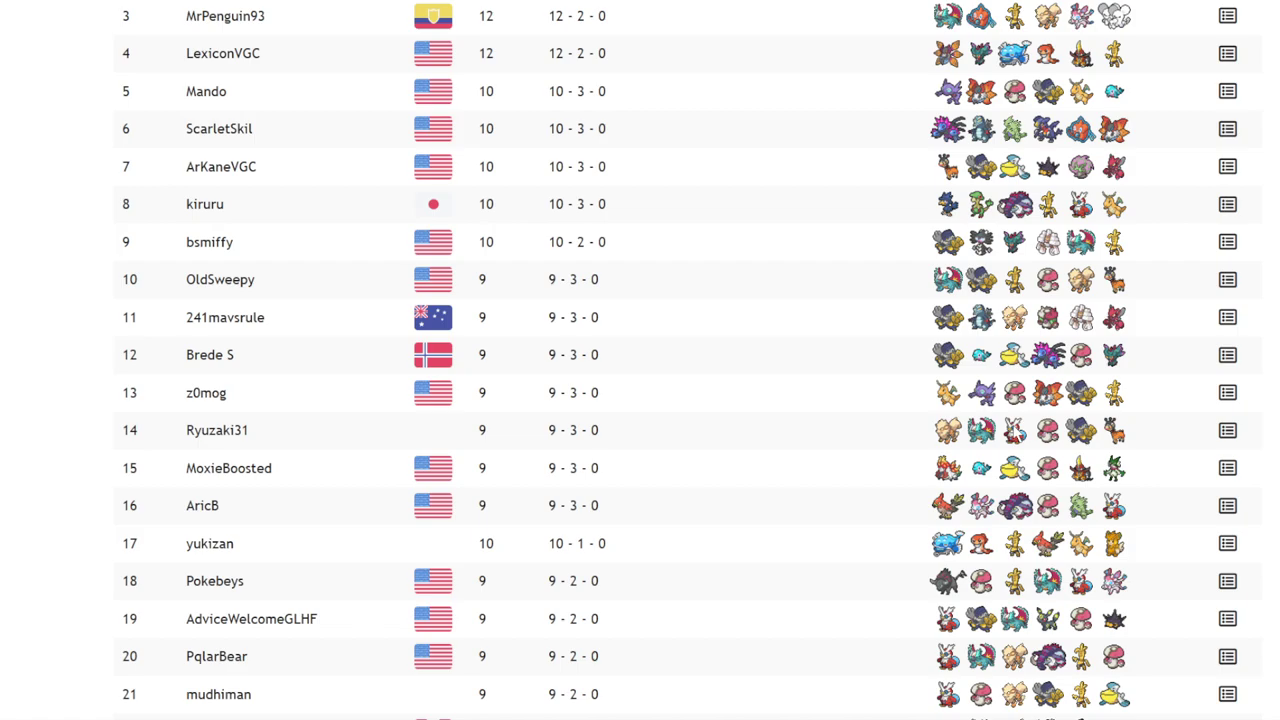
{"action": "left_click", "coordinate": [1228, 430]}
{"action": "scroll", "coordinate": [226, 580], "scroll_direction": "down", "scroll_amount": 3}
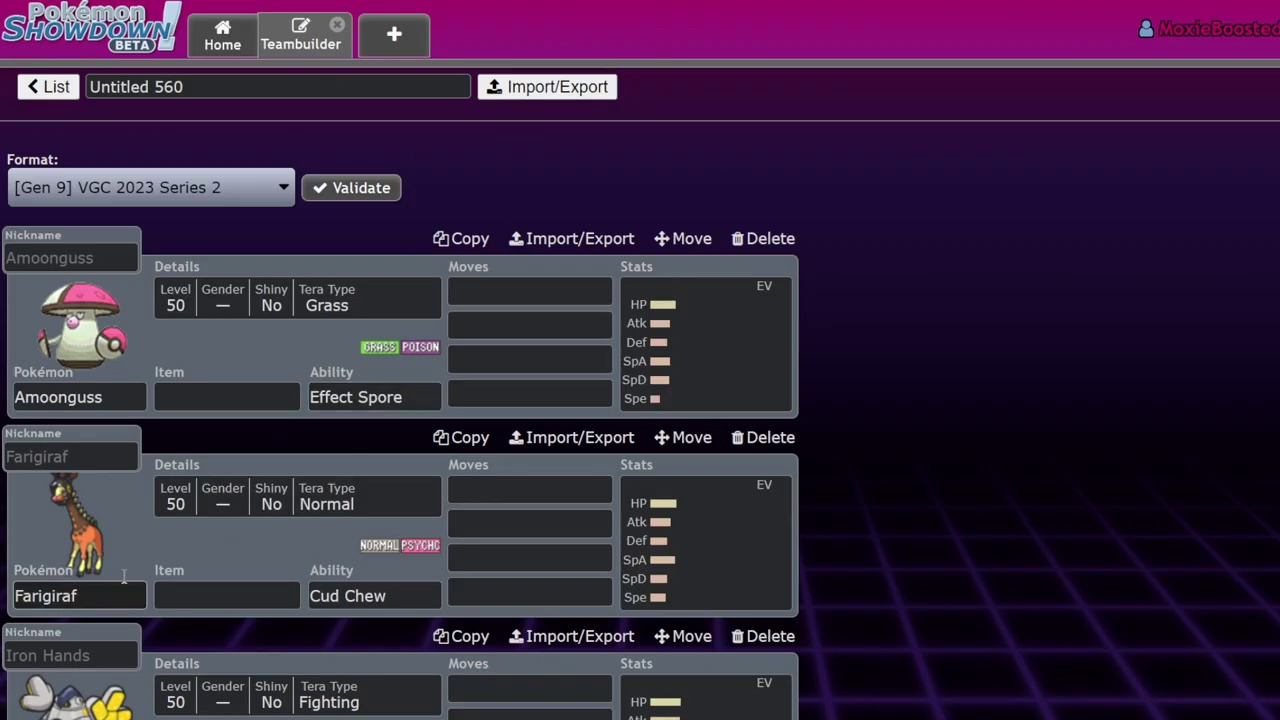
- Add Iron Bundle to the team with 252 Sp. Atk and 252 Speed EVs
{"action": "scroll", "coordinate": [90, 640], "scroll_direction": "down", "scroll_amount": 5}
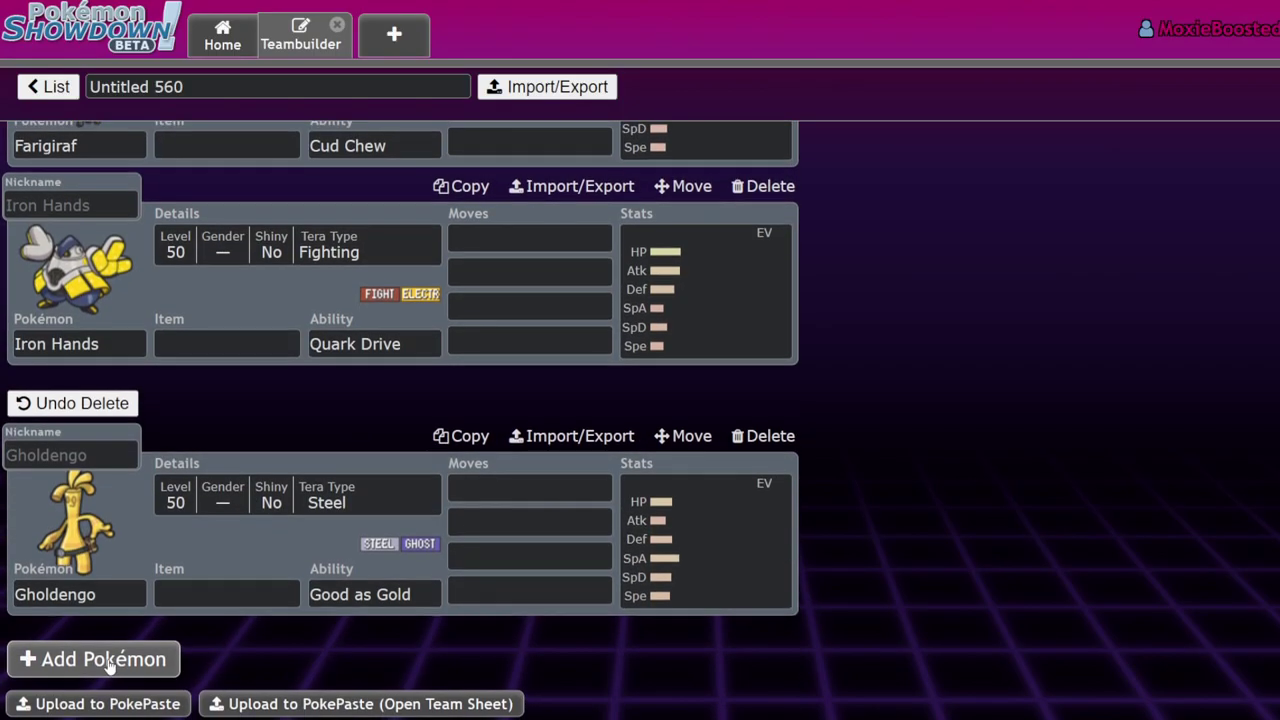
{"action": "left_click", "coordinate": [90, 657]}
{"action": "type", "text": "iron"}
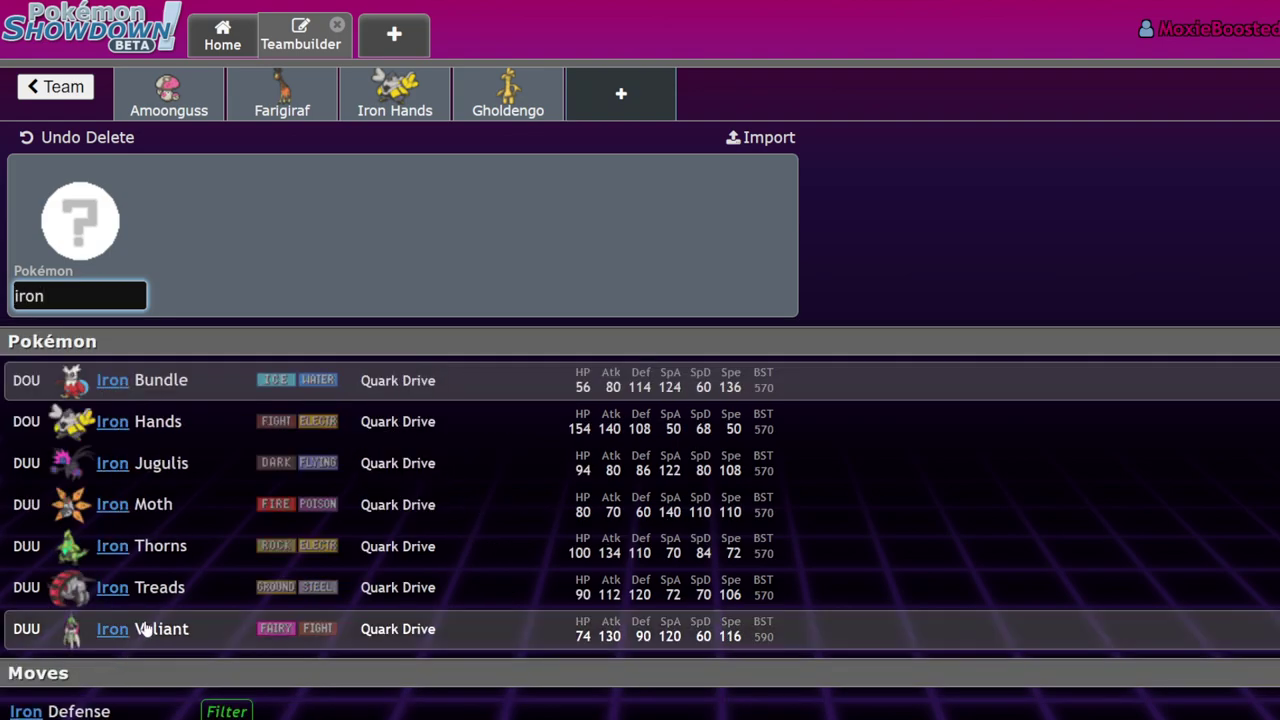
{"action": "left_click", "coordinate": [596, 388]}
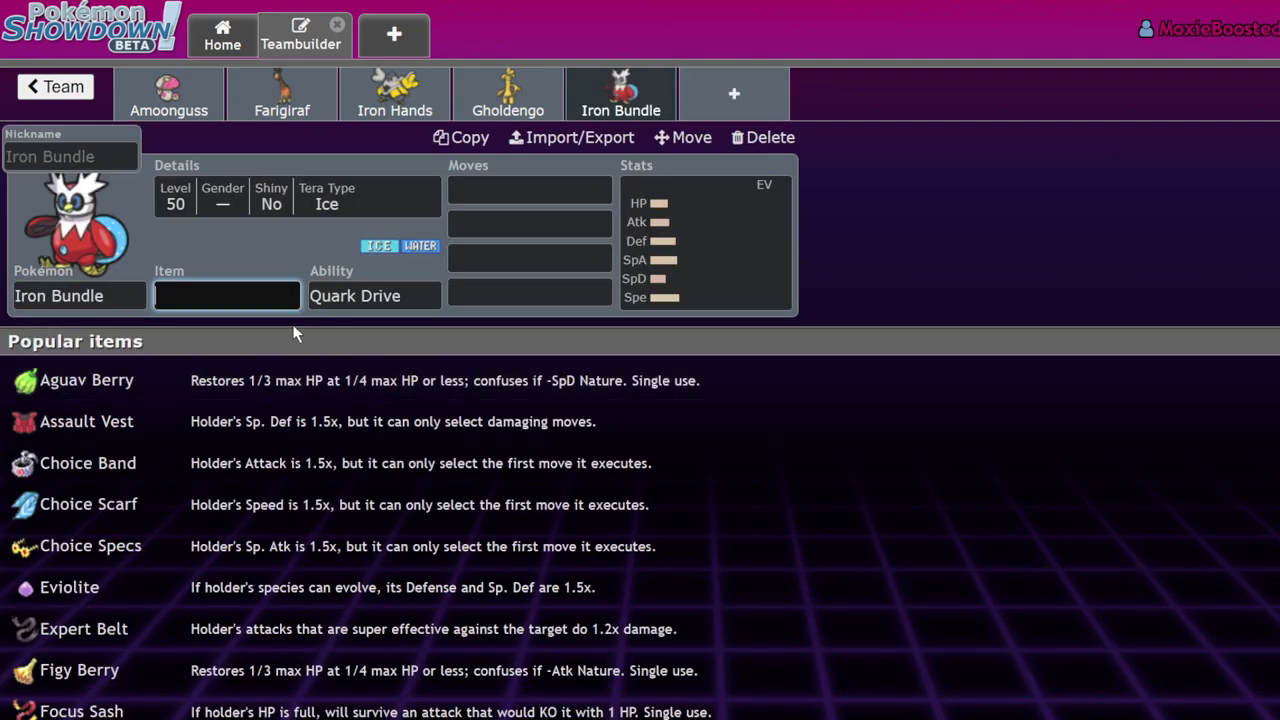
{"action": "left_click", "coordinate": [686, 222]}
{"action": "left_click_drag", "start_coordinate": [438, 557], "coordinate": [662, 557]}
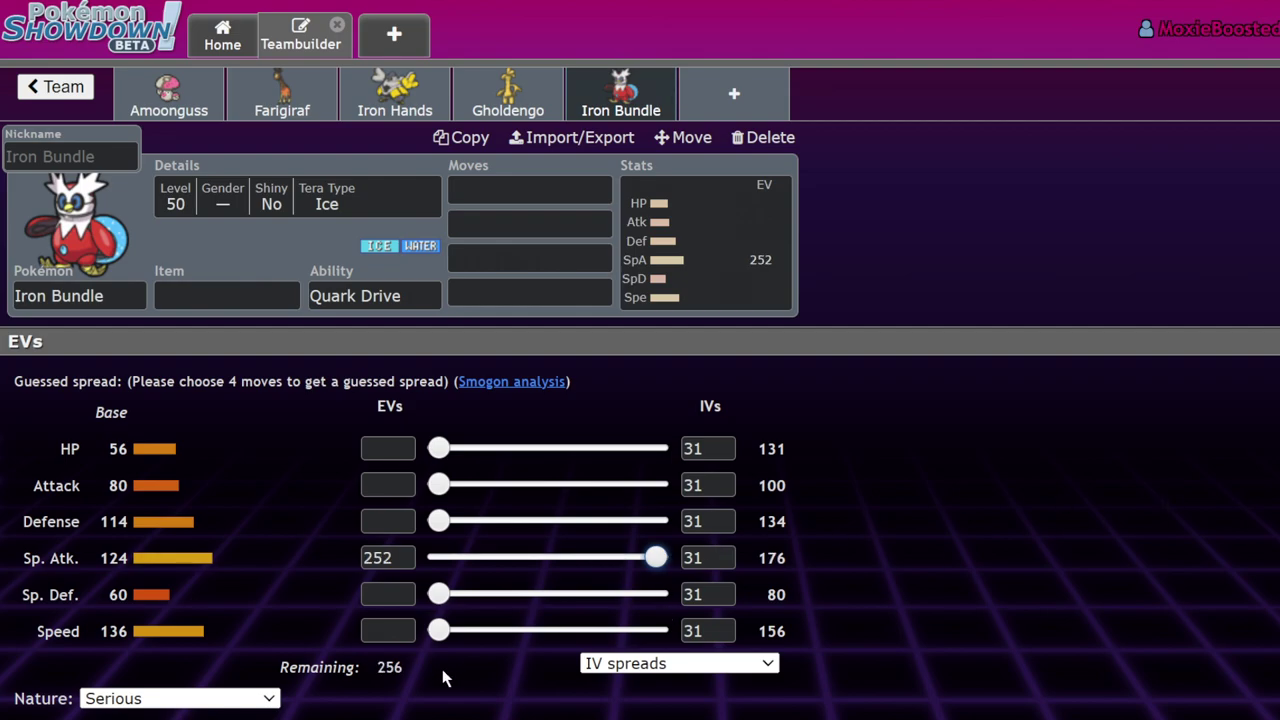
{"action": "left_click_drag", "start_coordinate": [438, 630], "coordinate": [662, 630]}
- Give Iron Bundle Hydro Pump and Freeze-Dry as its first two moves, then return to the team view
{"action": "left_click", "coordinate": [523, 191]}
{"action": "type", "text": "hyd"}
{"action": "key", "text": "Return"}
{"action": "type", "text": "free"}
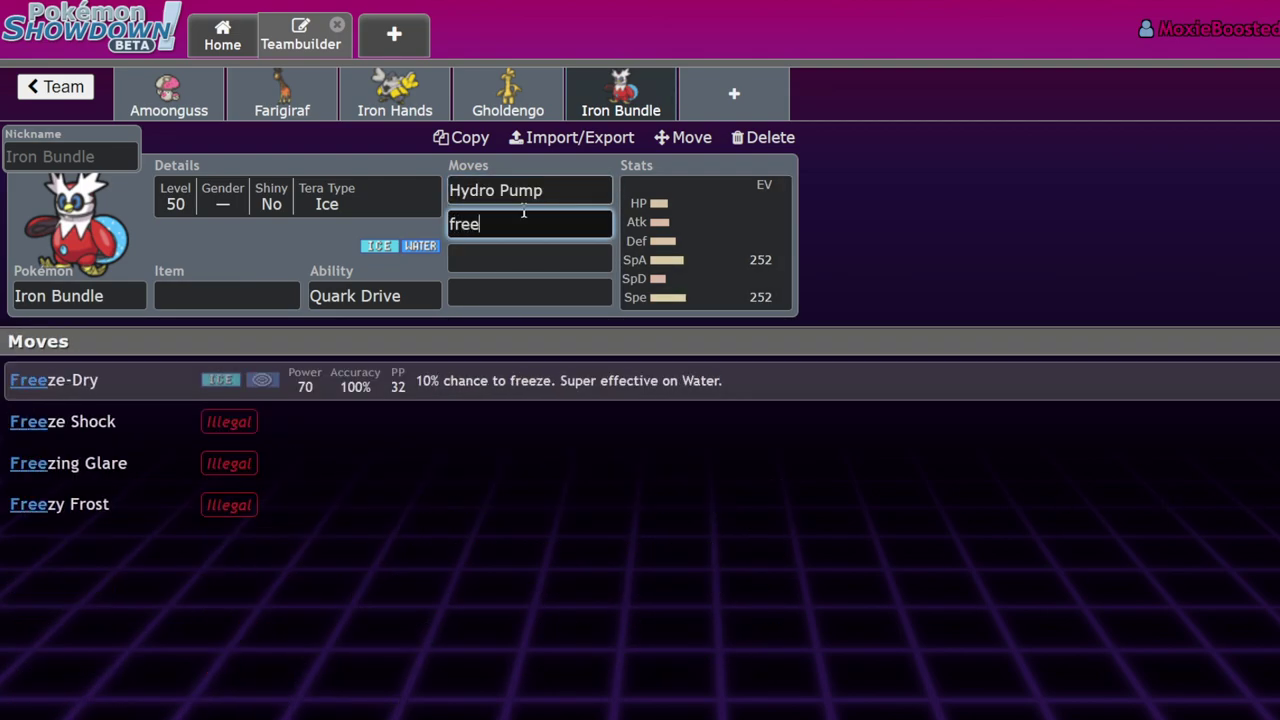
{"action": "left_click", "coordinate": [443, 406]}
{"action": "left_click", "coordinate": [673, 281]}
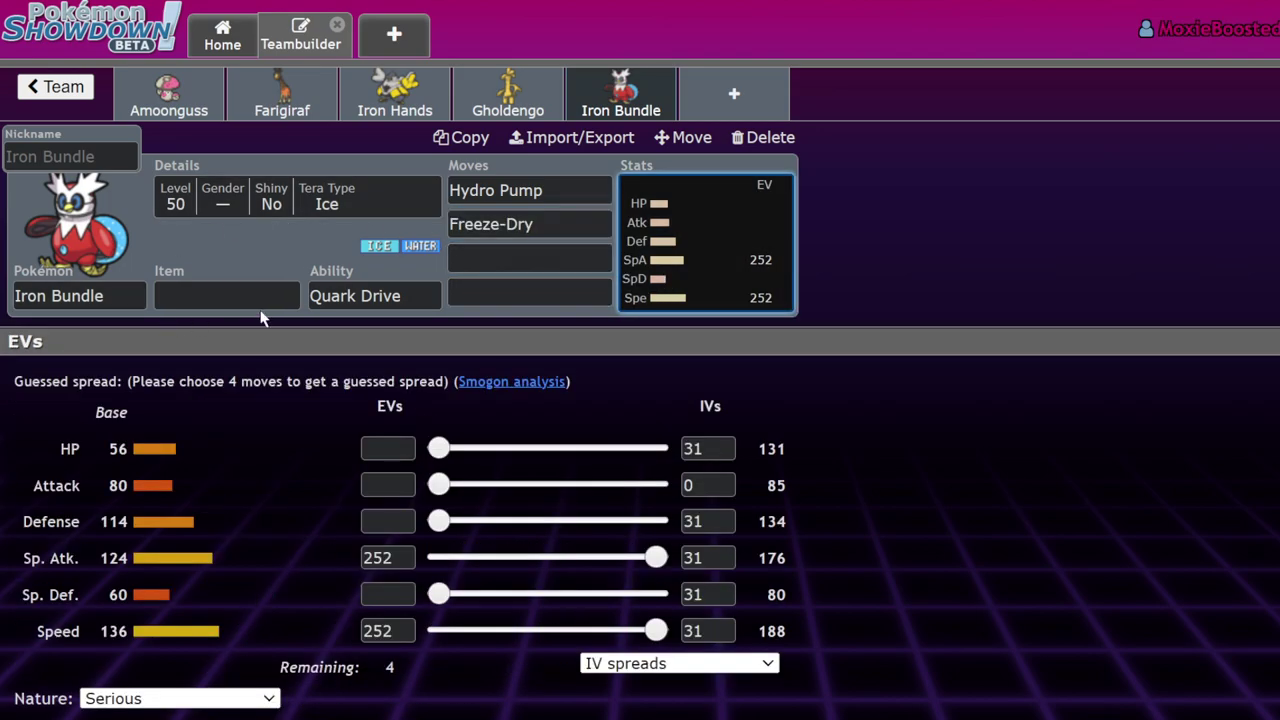
{"action": "left_click", "coordinate": [41, 87]}
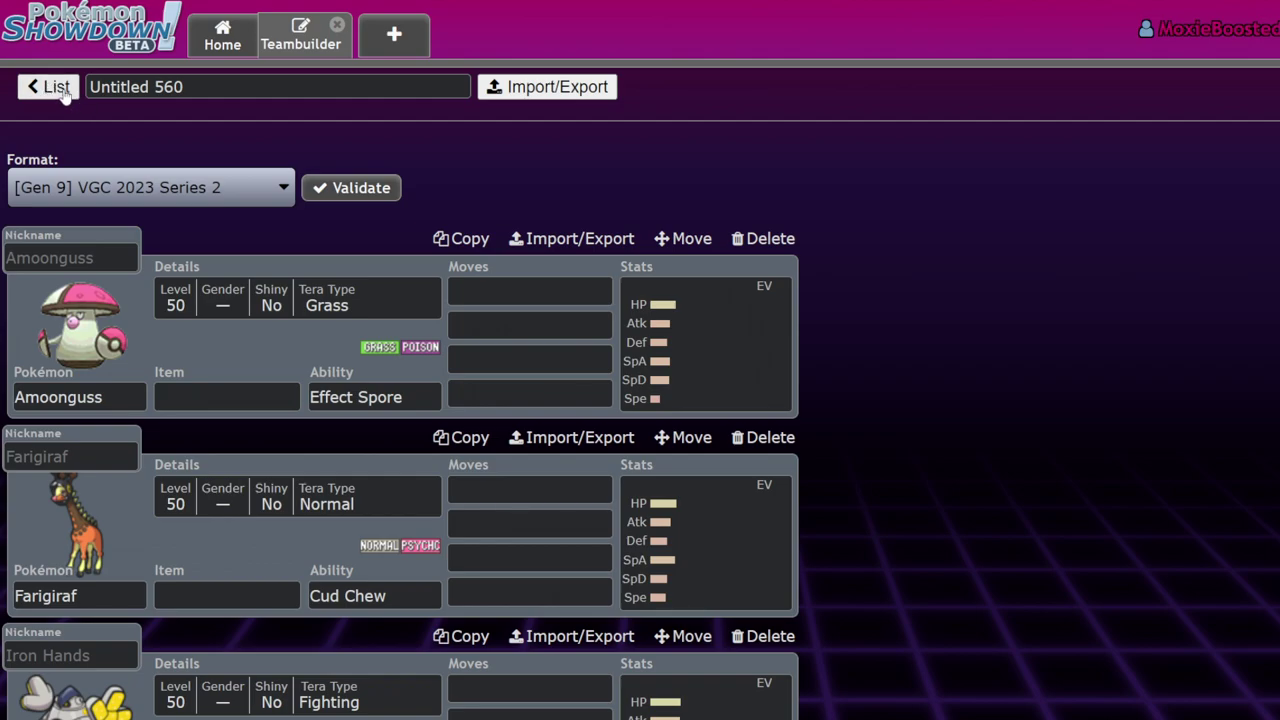
{"action": "scroll", "coordinate": [138, 539], "scroll_direction": "down", "scroll_amount": 7}
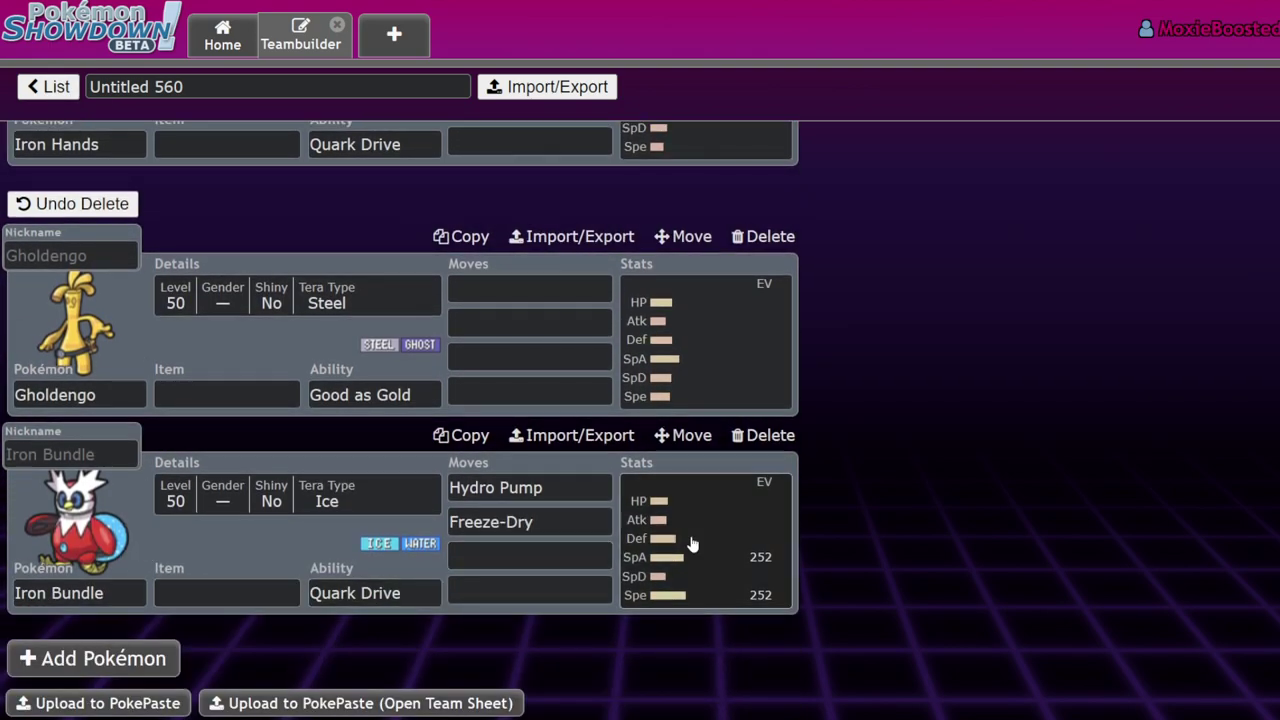
{"action": "left_click", "coordinate": [692, 543]}
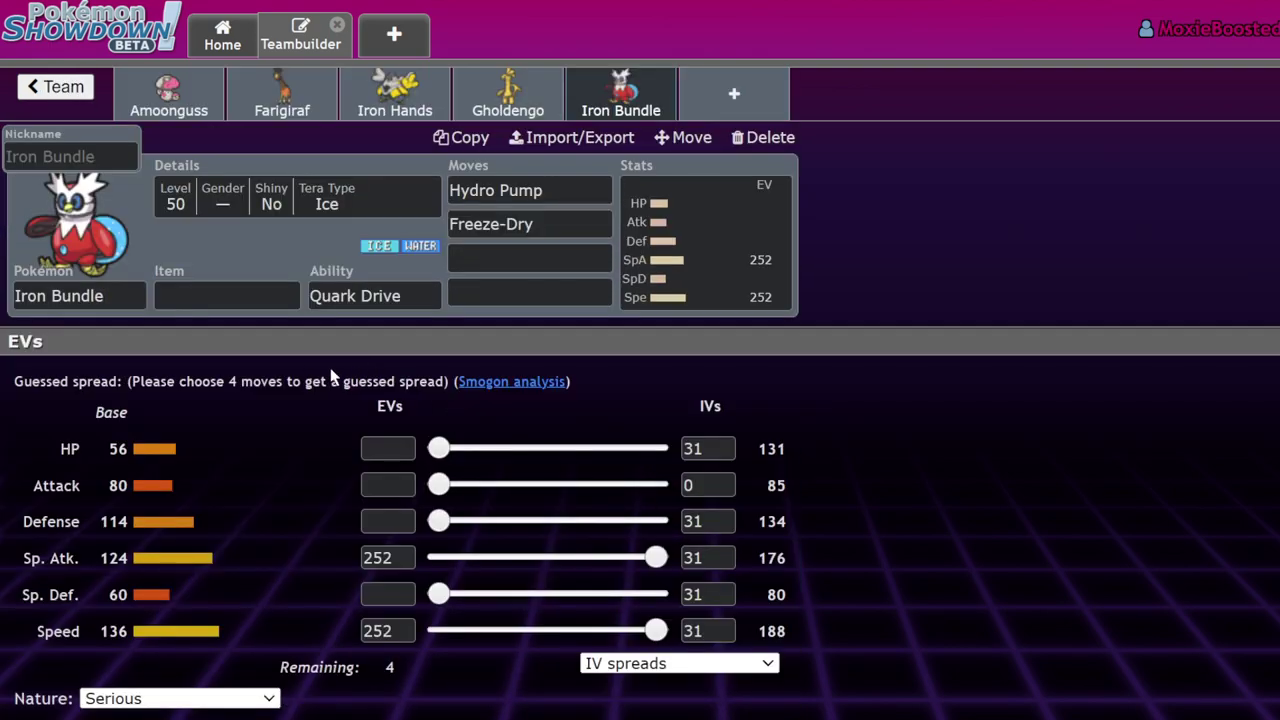
{"action": "left_click", "coordinate": [64, 89]}
{"action": "left_click", "coordinate": [64, 89]}
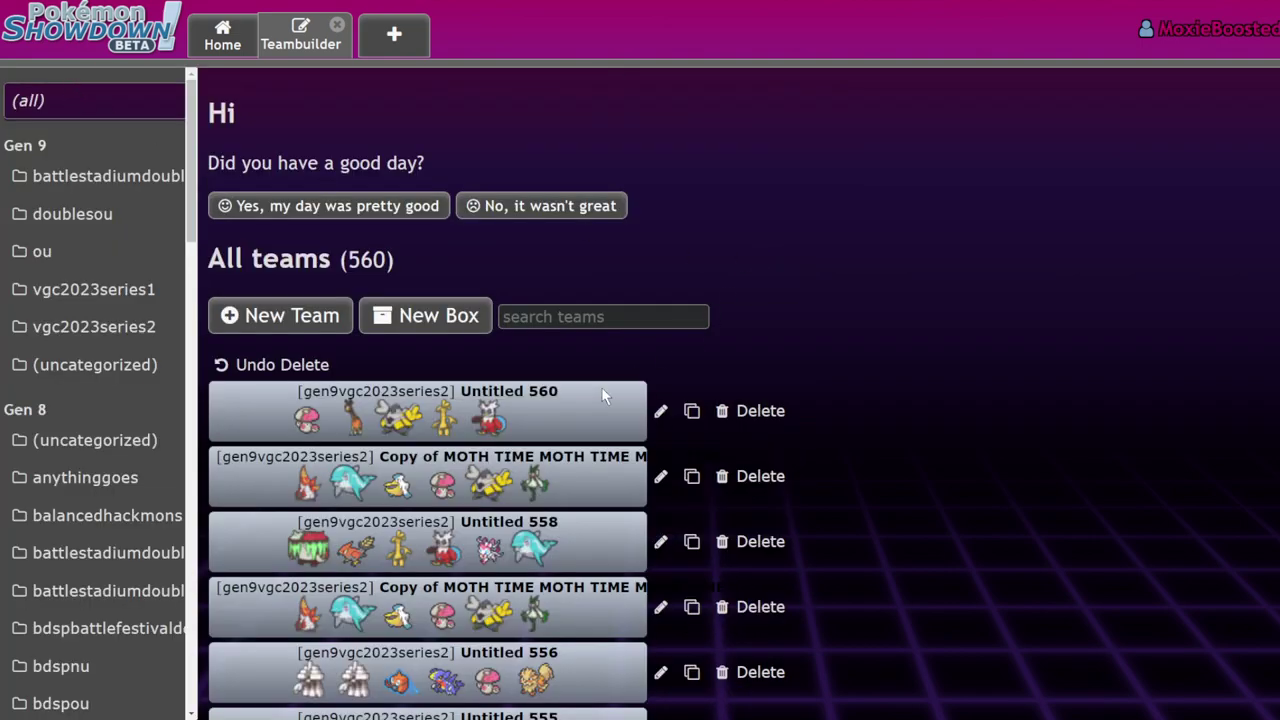
{"action": "scroll", "coordinate": [432, 443], "scroll_direction": "down", "scroll_amount": 3}
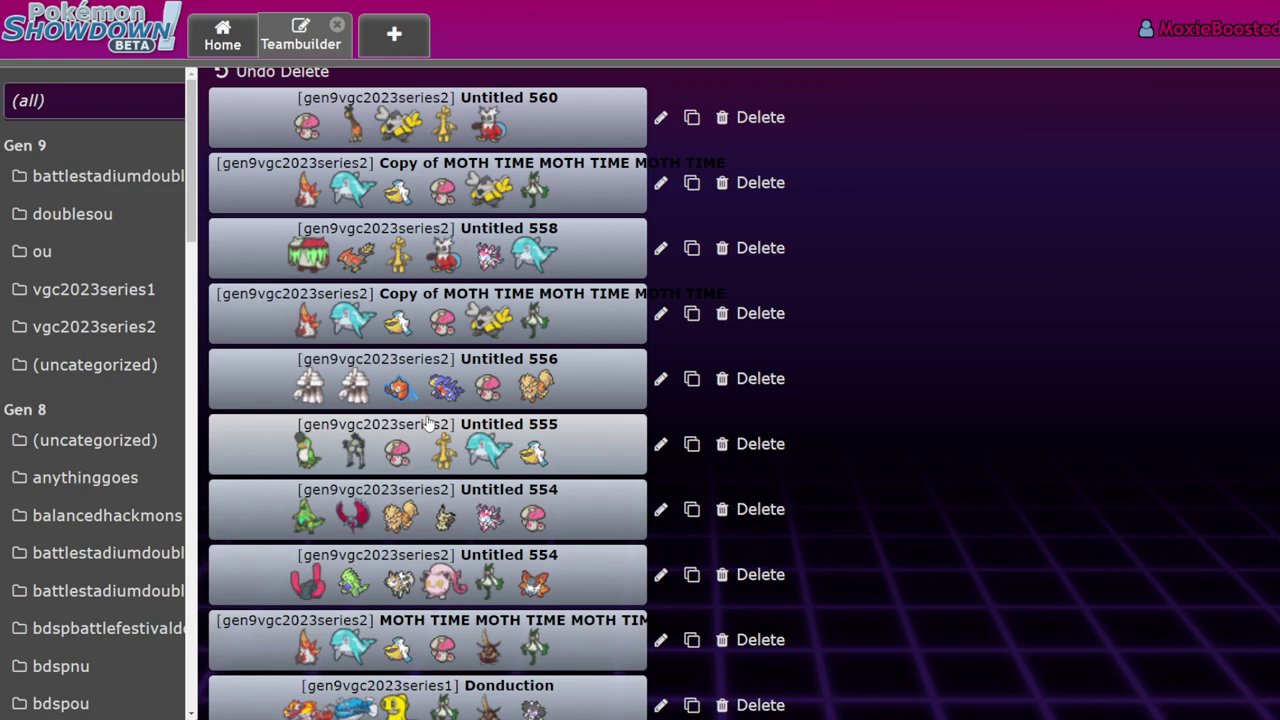
{"action": "scroll", "coordinate": [413, 310], "scroll_direction": "up", "scroll_amount": 2}
{"action": "scroll", "coordinate": [413, 310], "scroll_direction": "up", "scroll_amount": 1}
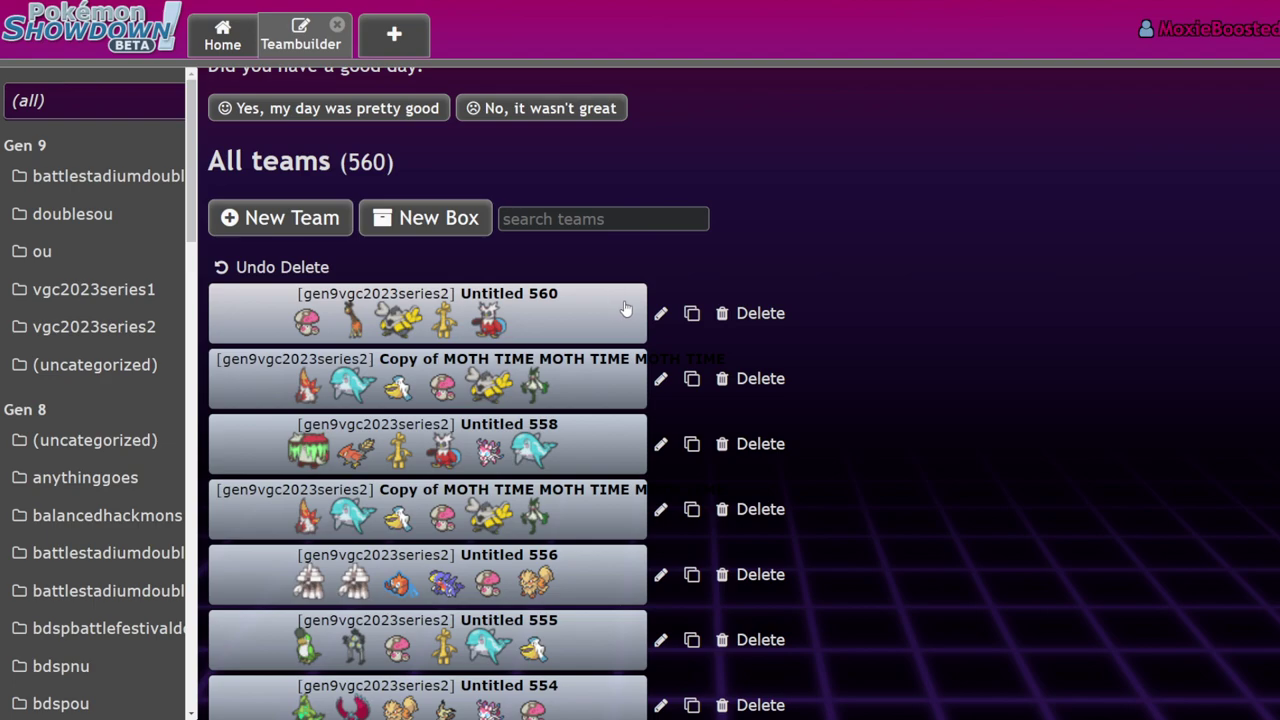
{"action": "scroll", "coordinate": [625, 305], "scroll_direction": "down", "scroll_amount": 1}
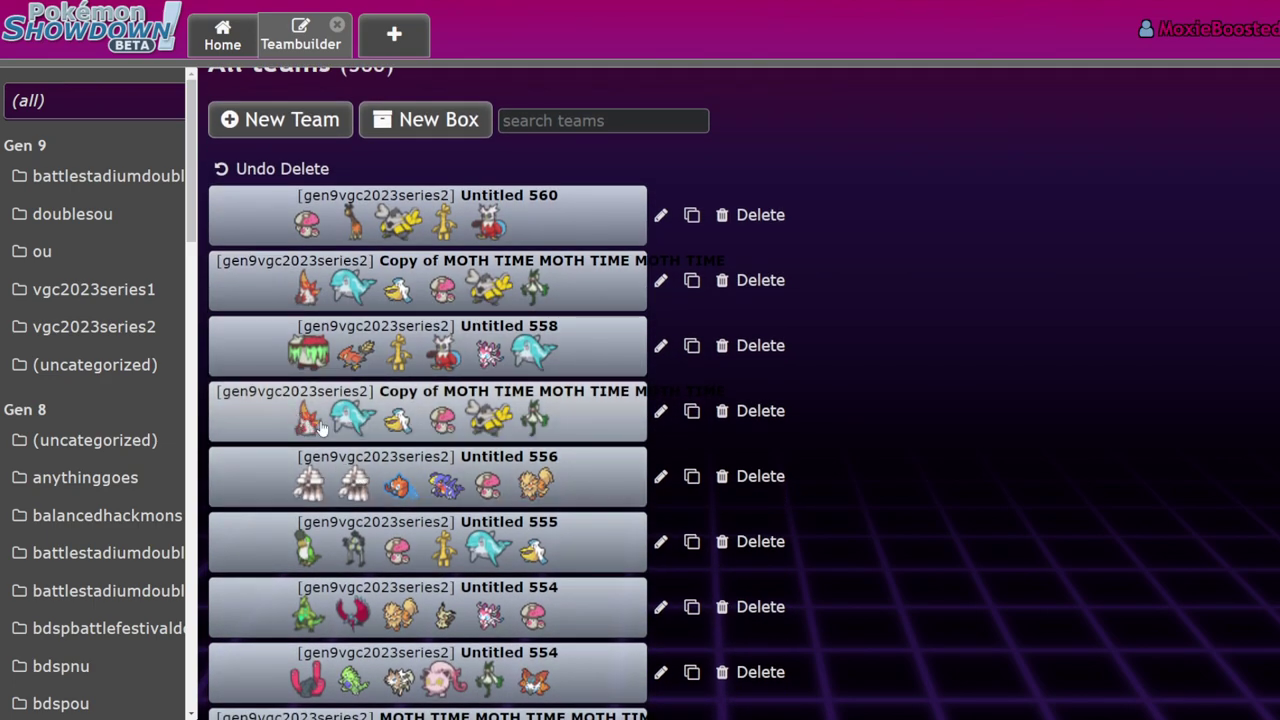
{"action": "left_click", "coordinate": [321, 428]}
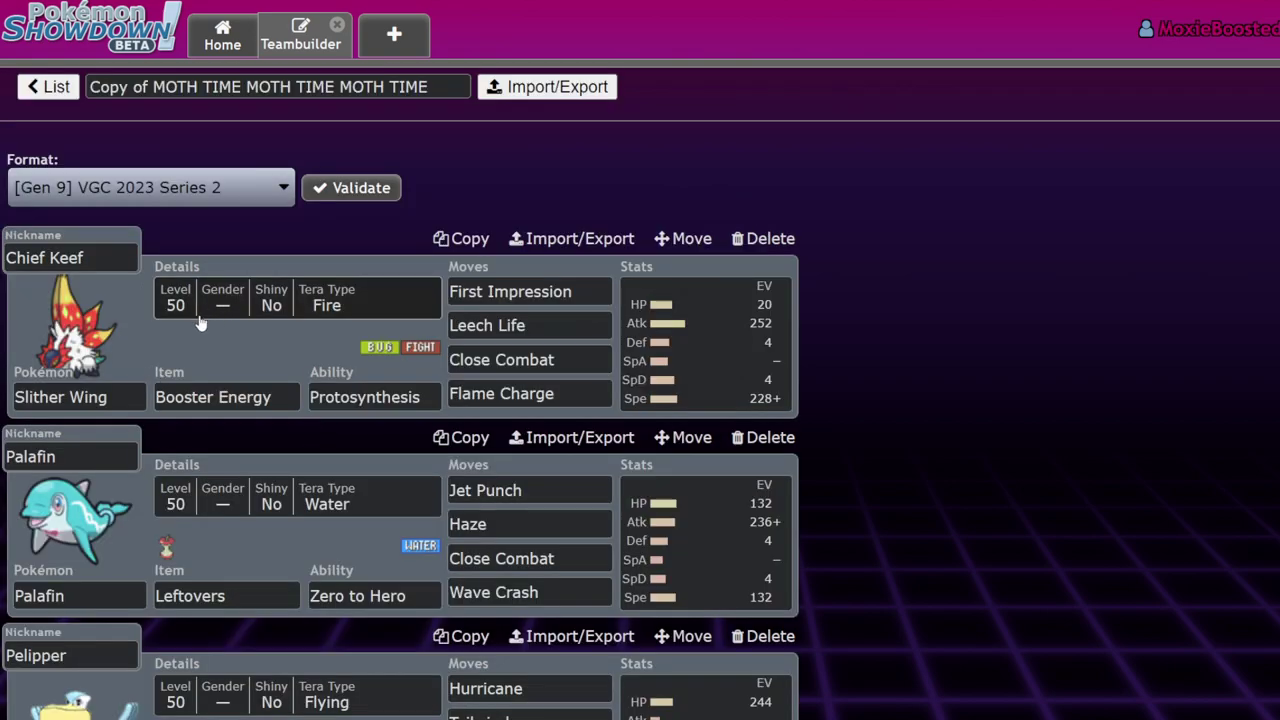
{"action": "left_click", "coordinate": [45, 87]}
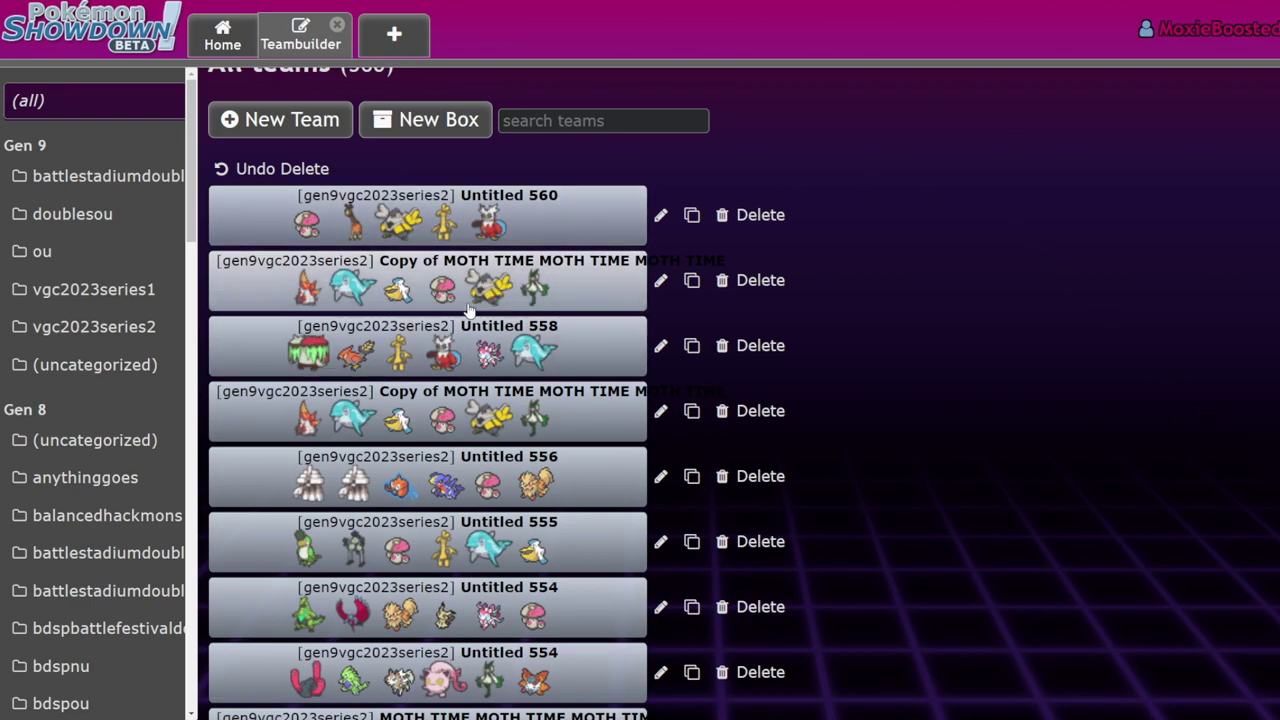
- Open the Untitled 560 team and delete Amoonguss
{"action": "left_click", "coordinate": [500, 222]}
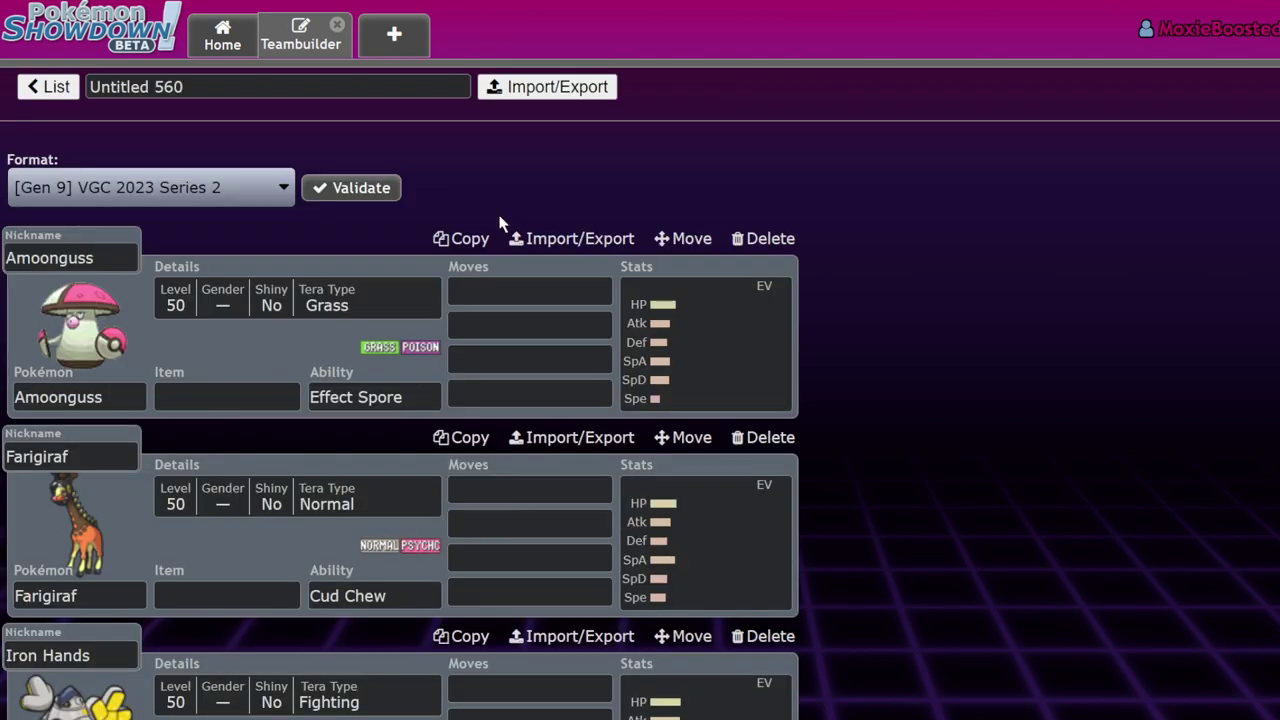
{"action": "scroll", "coordinate": [500, 224], "scroll_direction": "down", "scroll_amount": 4}
{"action": "scroll", "coordinate": [500, 224], "scroll_direction": "up", "scroll_amount": 3}
{"action": "left_click", "coordinate": [770, 148]}
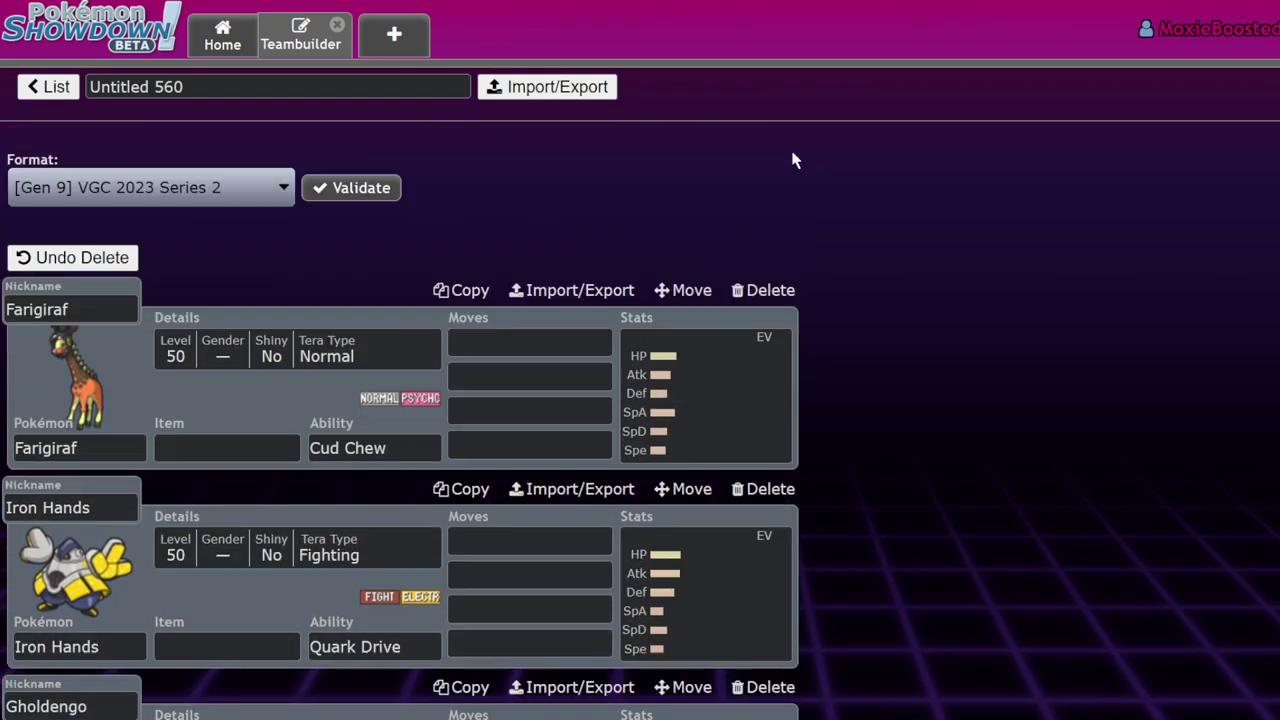
- Open Gholdengo's stats and second move, then switch the editor to Iron Bundle
{"action": "scroll", "coordinate": [686, 200], "scroll_direction": "down", "scroll_amount": 5}
{"action": "scroll", "coordinate": [525, 379], "scroll_direction": "down", "scroll_amount": 2}
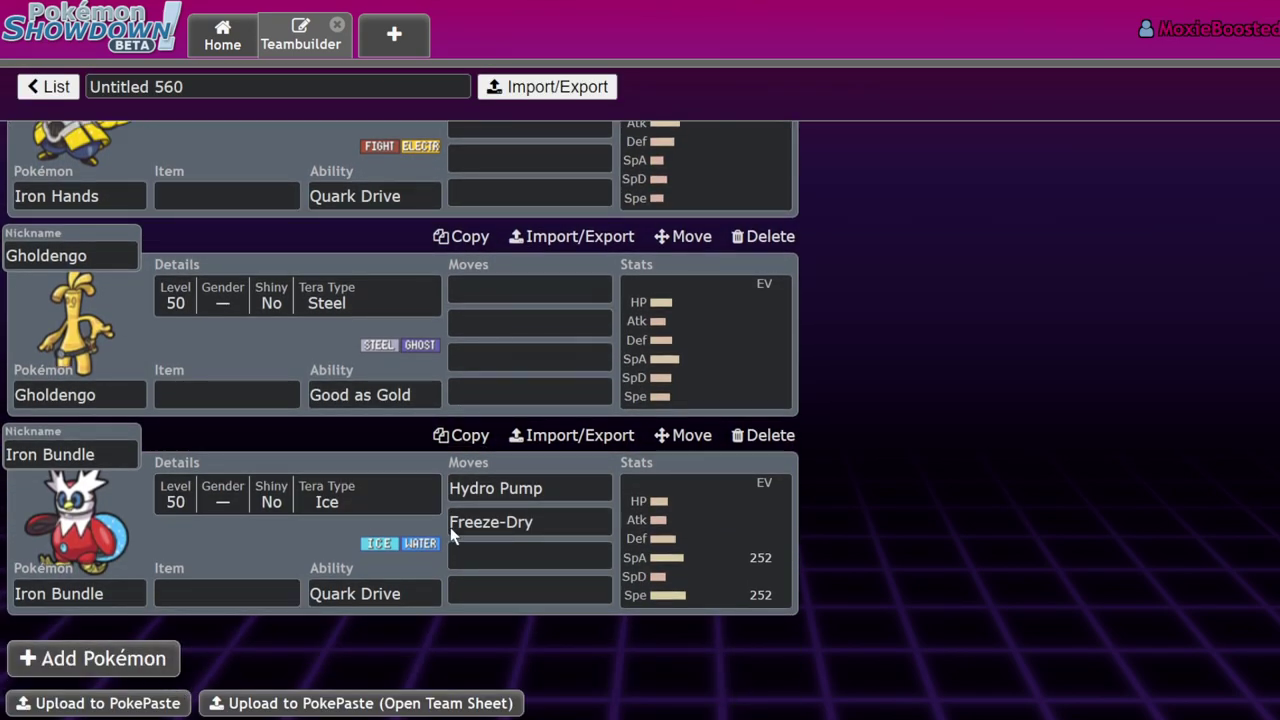
{"action": "left_click", "coordinate": [774, 330]}
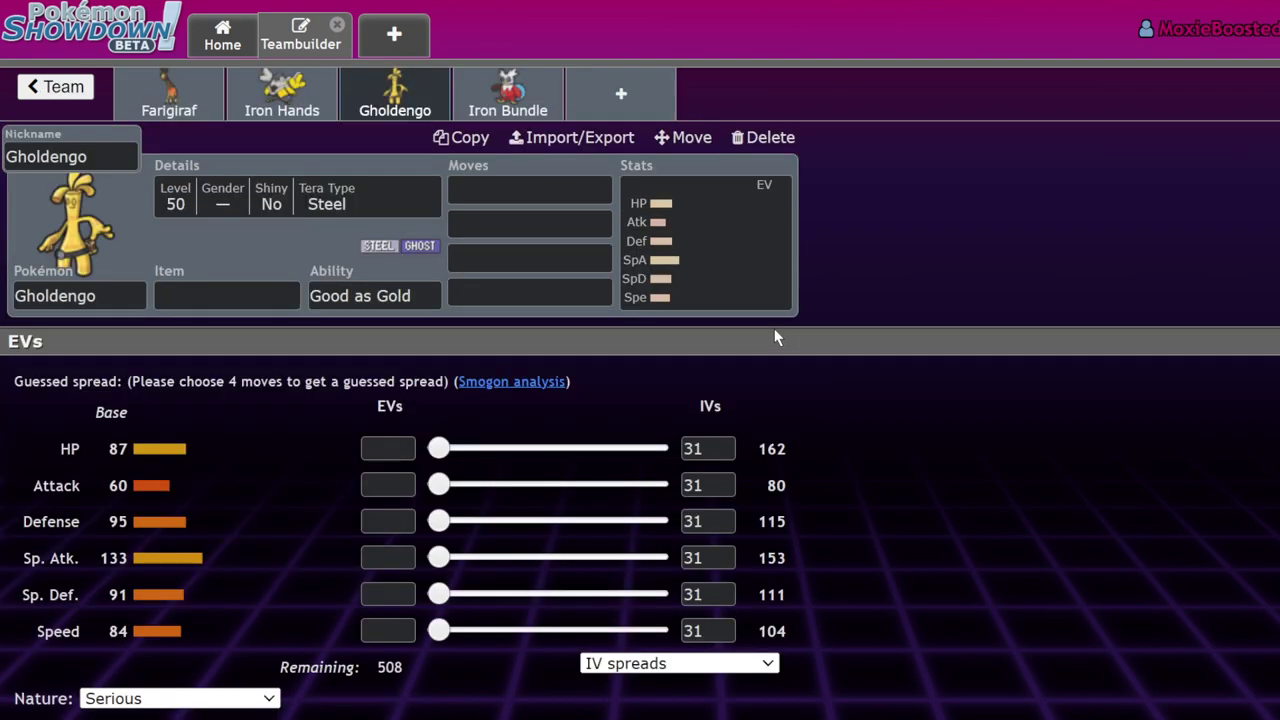
{"action": "left_click", "coordinate": [450, 226]}
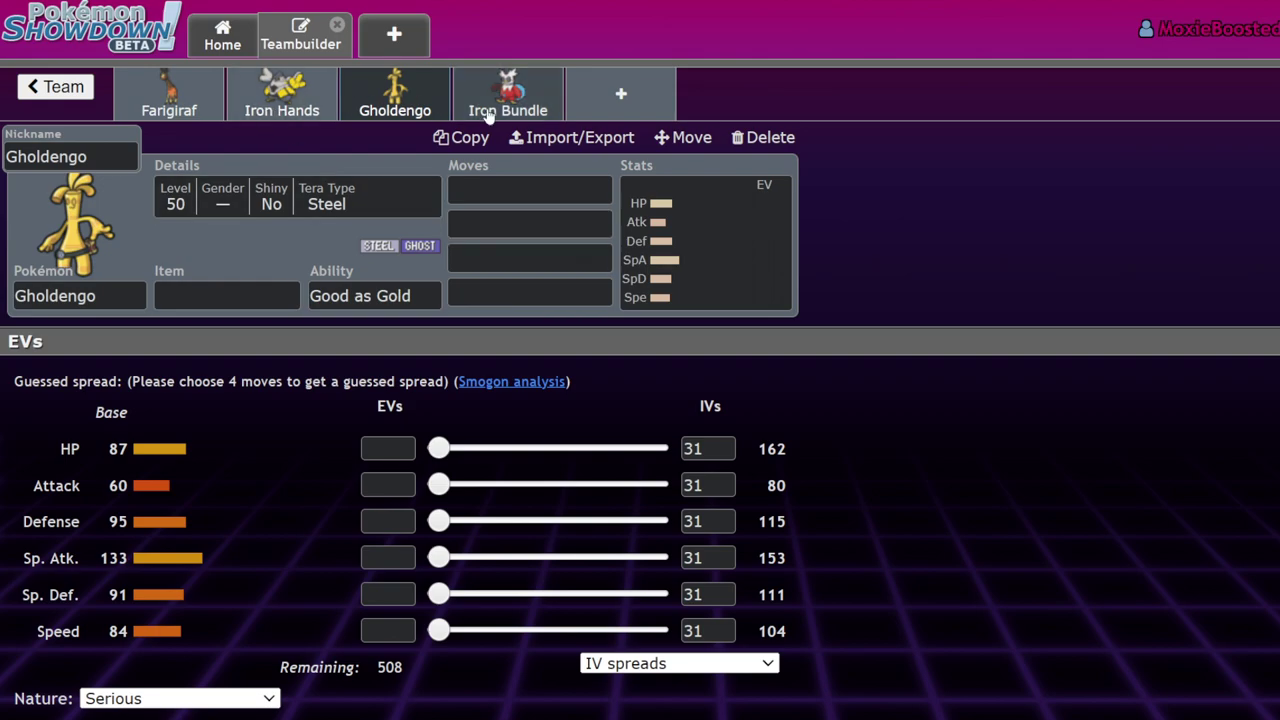
{"action": "left_click", "coordinate": [515, 110]}
- Delete Iron Bundle and put Torkoal in the empty slot
{"action": "left_click", "coordinate": [768, 137]}
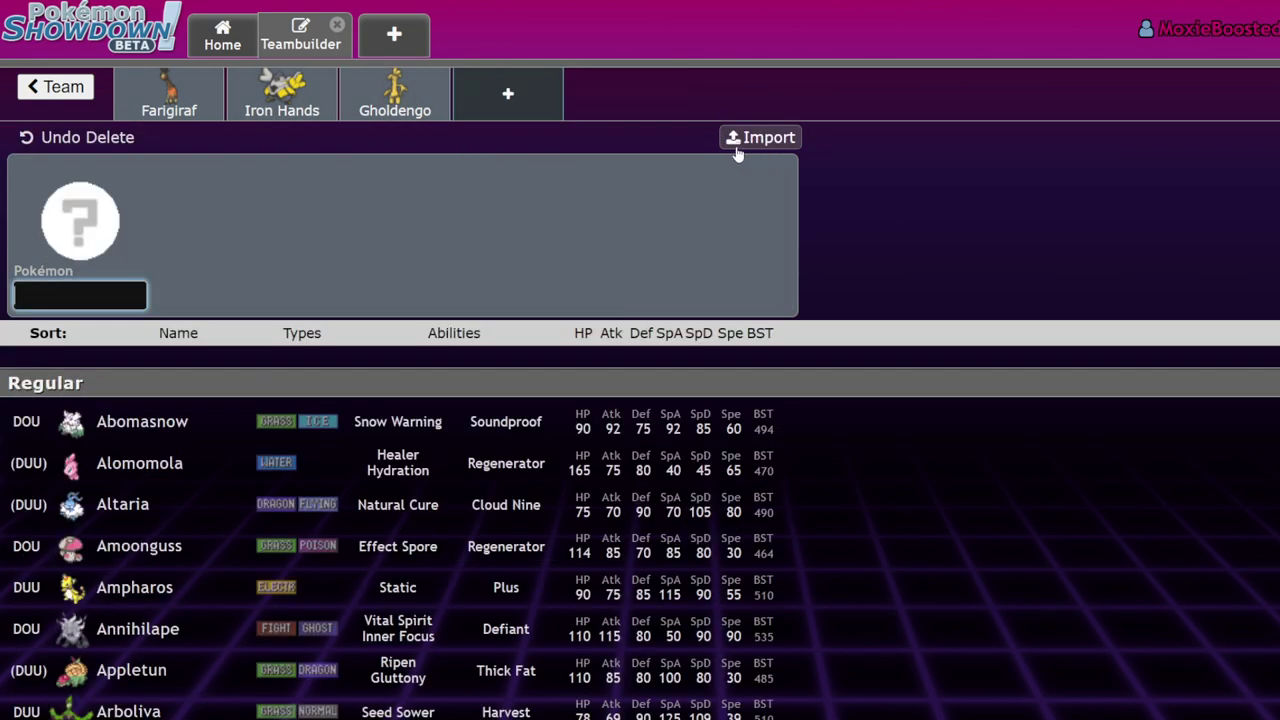
{"action": "type", "text": "tork"}
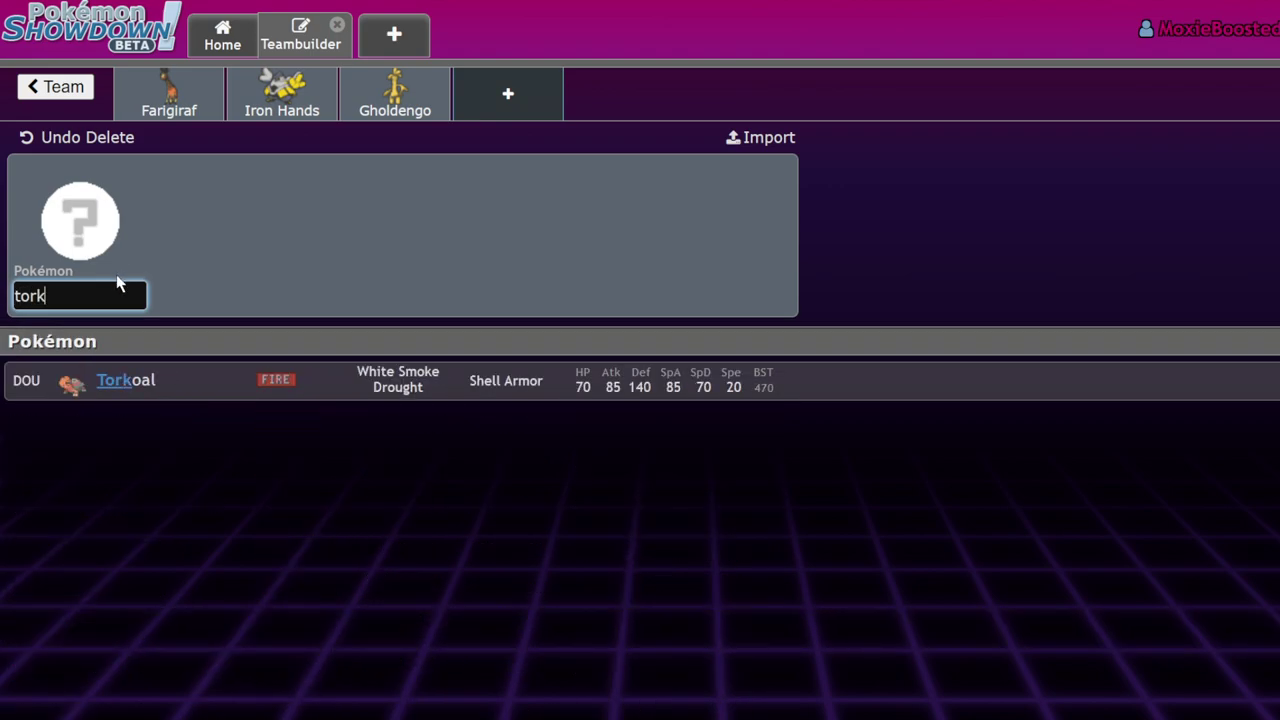
{"action": "key", "text": "Return"}
- Delete Gholdengo and fill a new slot with Flutter Mane
{"action": "left_click", "coordinate": [650, 112]}
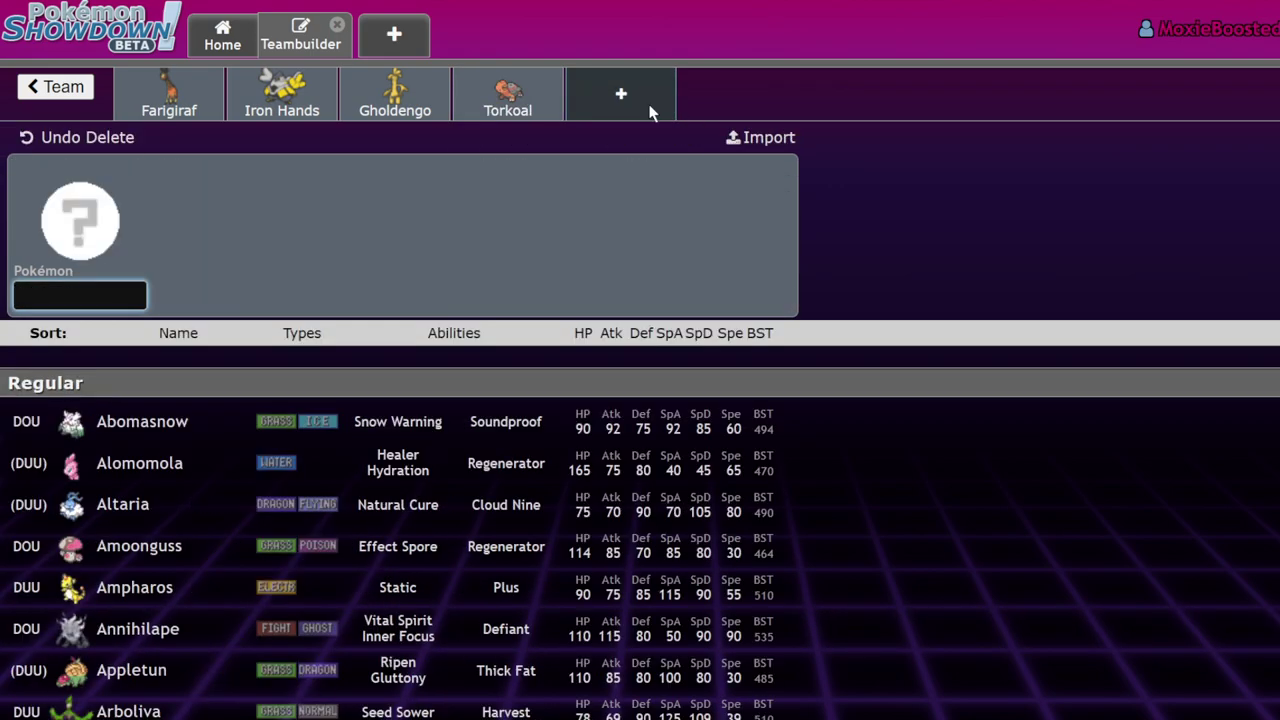
{"action": "type", "text": "f"}
{"action": "key", "text": "BackSpace"}
{"action": "left_click", "coordinate": [395, 95]}
{"action": "left_click", "coordinate": [797, 135]}
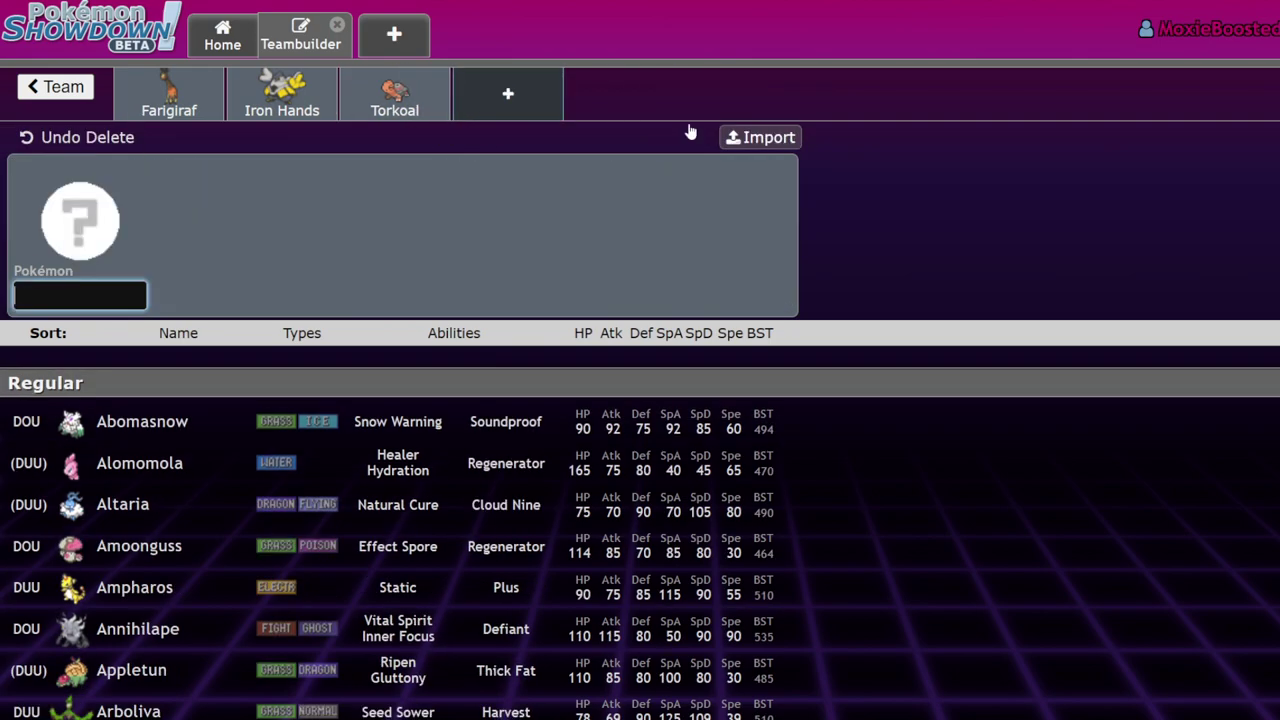
{"action": "left_click", "coordinate": [112, 283]}
{"action": "type", "text": "flutt"}
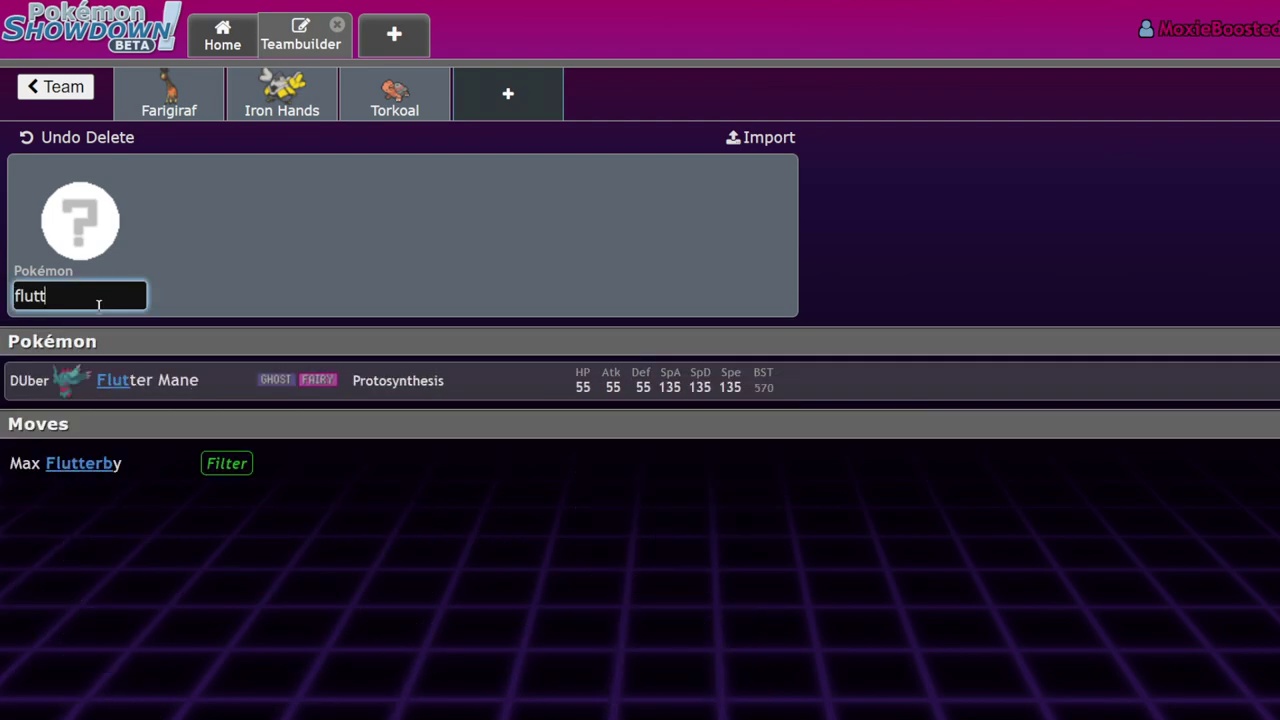
{"action": "key", "text": "Return"}
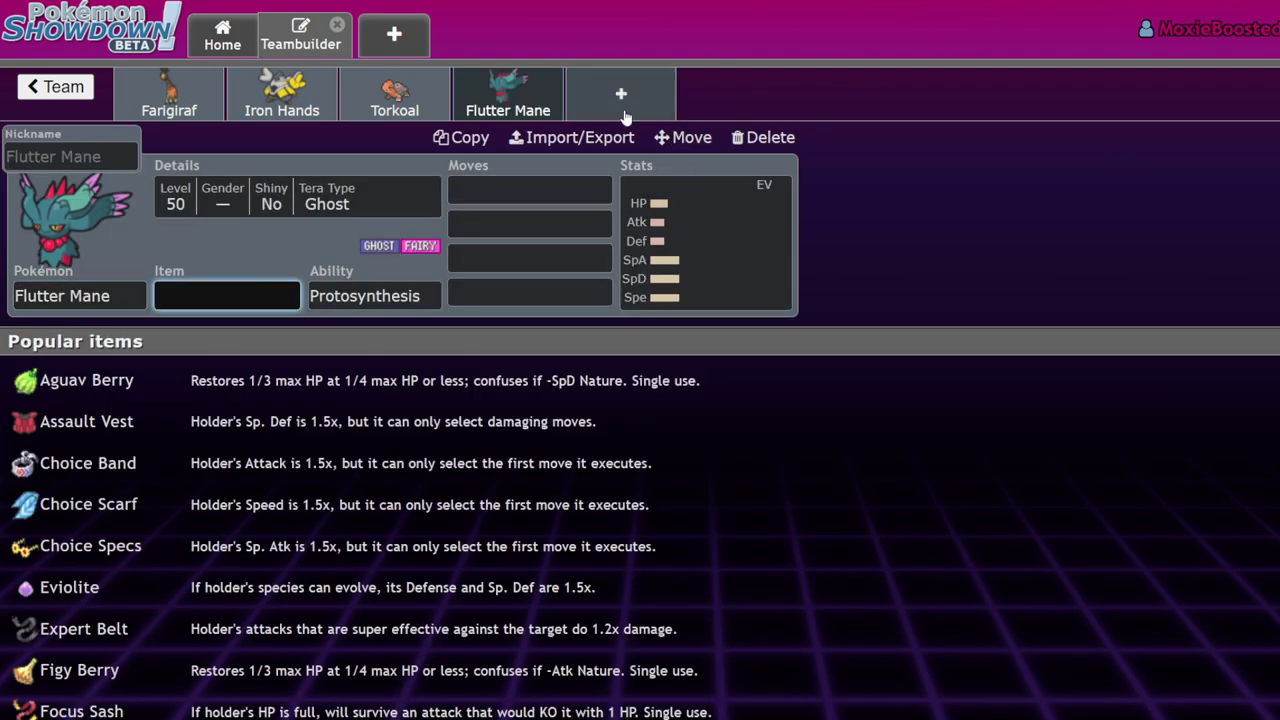
- Look over Torkoal, Iron Hands and Farigiraf, then return to the full team view
{"action": "left_click", "coordinate": [624, 117]}
{"action": "scroll", "coordinate": [470, 425], "scroll_direction": "down", "scroll_amount": 4}
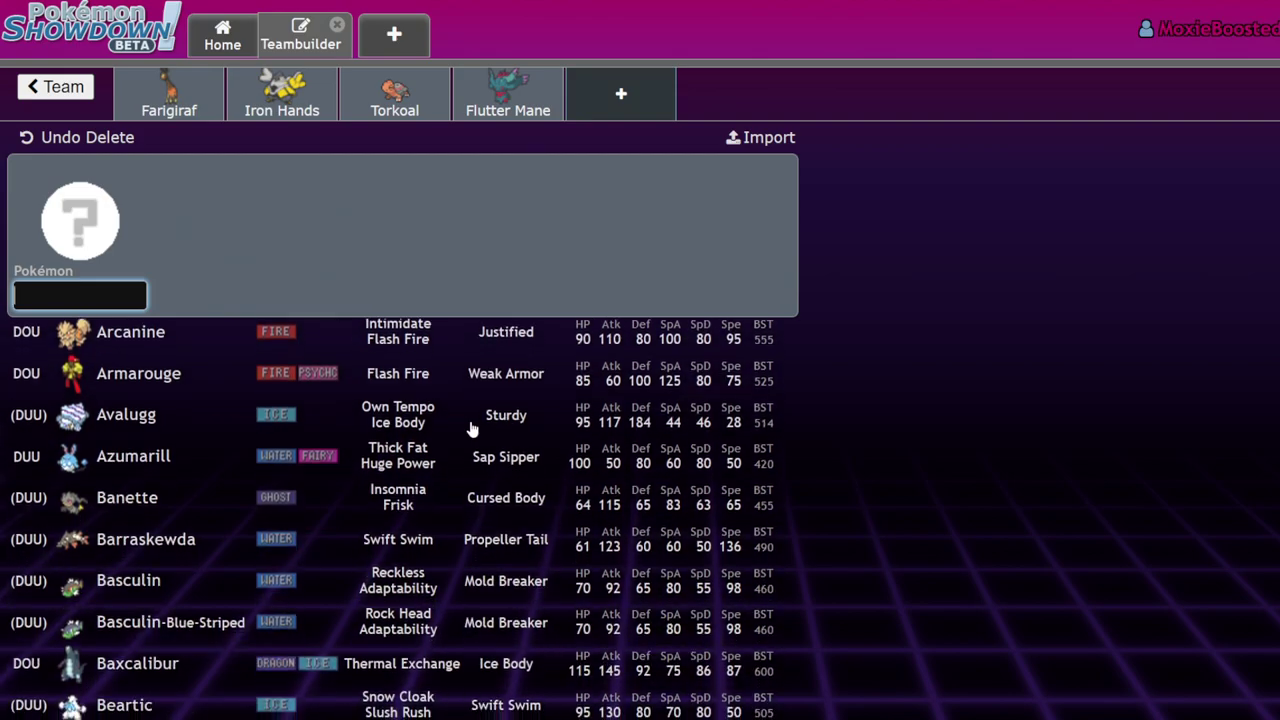
{"action": "scroll", "coordinate": [467, 417], "scroll_direction": "down", "scroll_amount": 5}
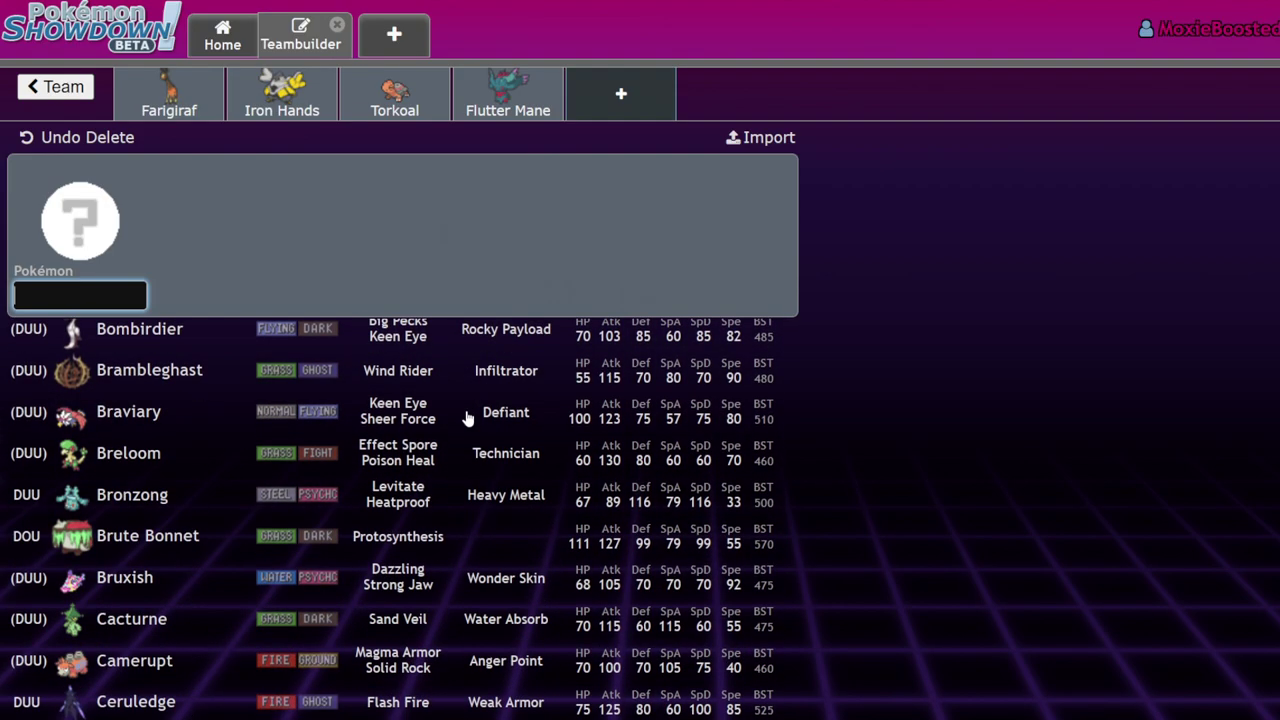
{"action": "scroll", "coordinate": [467, 417], "scroll_direction": "down", "scroll_amount": 2}
{"action": "scroll", "coordinate": [467, 417], "scroll_direction": "down", "scroll_amount": 2}
{"action": "scroll", "coordinate": [467, 417], "scroll_direction": "down", "scroll_amount": 6}
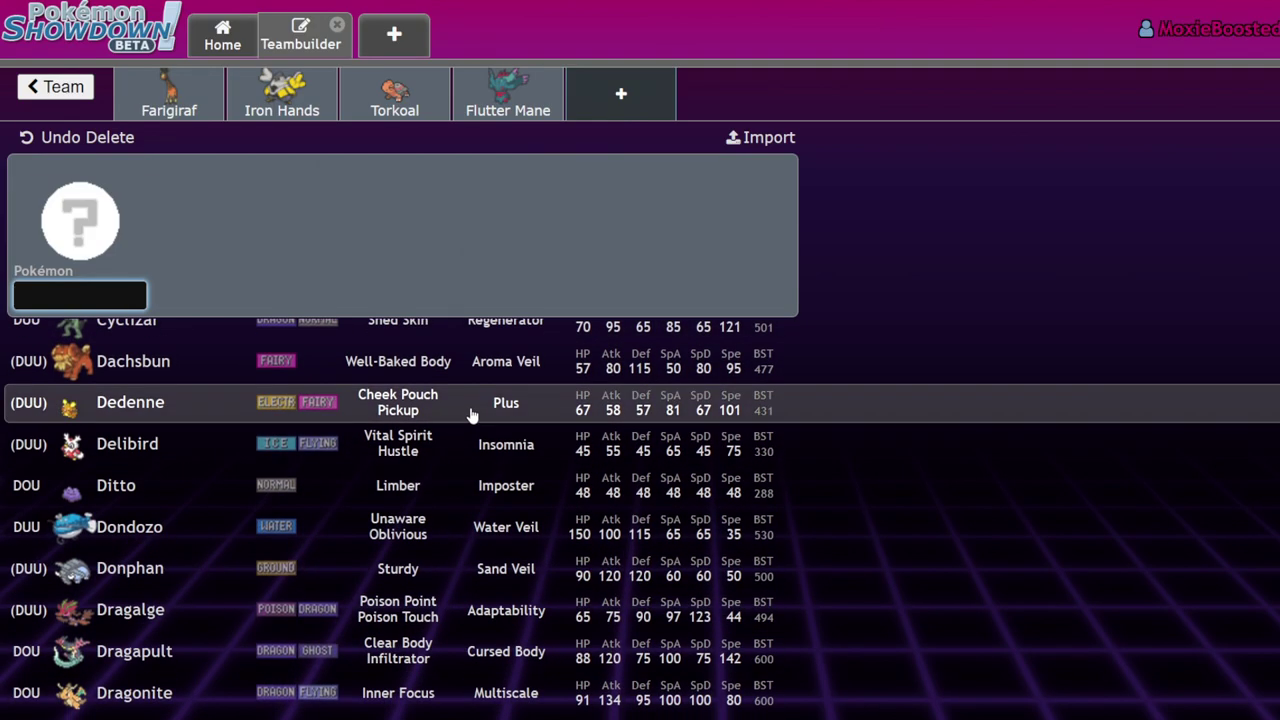
{"action": "left_click", "coordinate": [395, 100]}
{"action": "left_click", "coordinate": [290, 105]}
{"action": "left_click", "coordinate": [165, 100]}
{"action": "left_click", "coordinate": [55, 87]}
- Glance at Farigiraf's EV editor, then back out through the team view to the all-teams list
{"action": "left_click", "coordinate": [740, 336]}
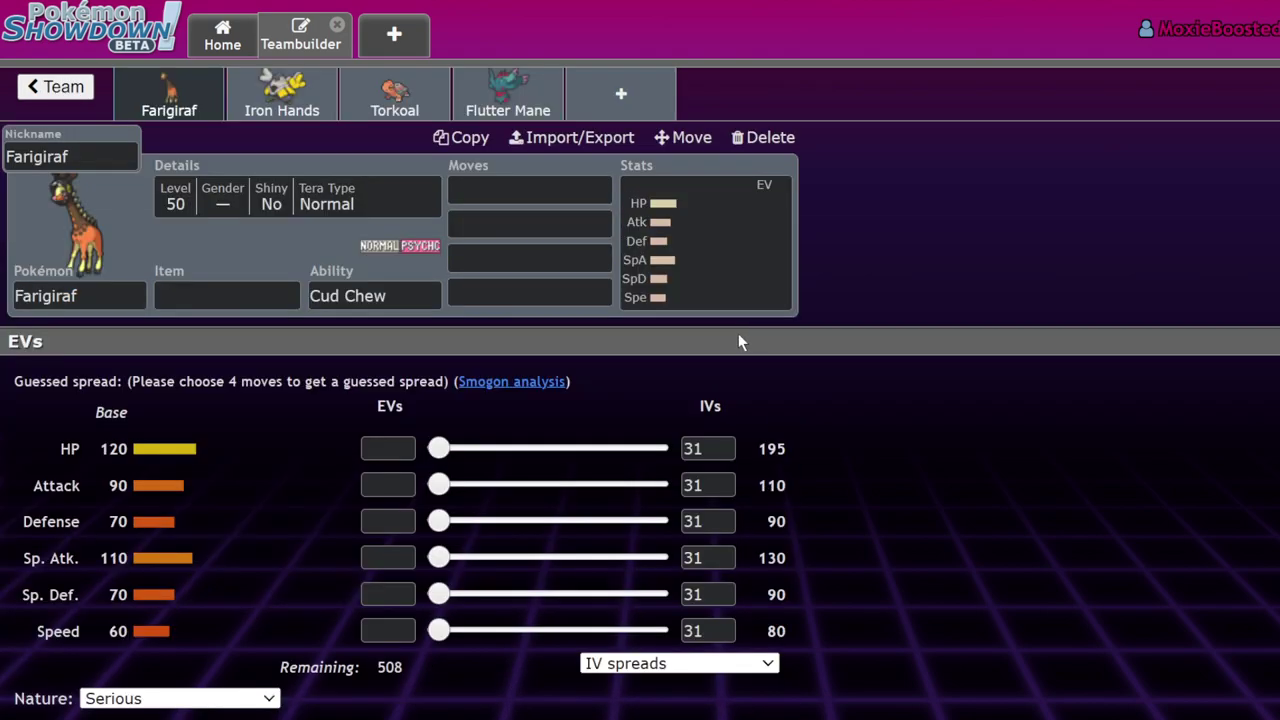
{"action": "left_click", "coordinate": [55, 87]}
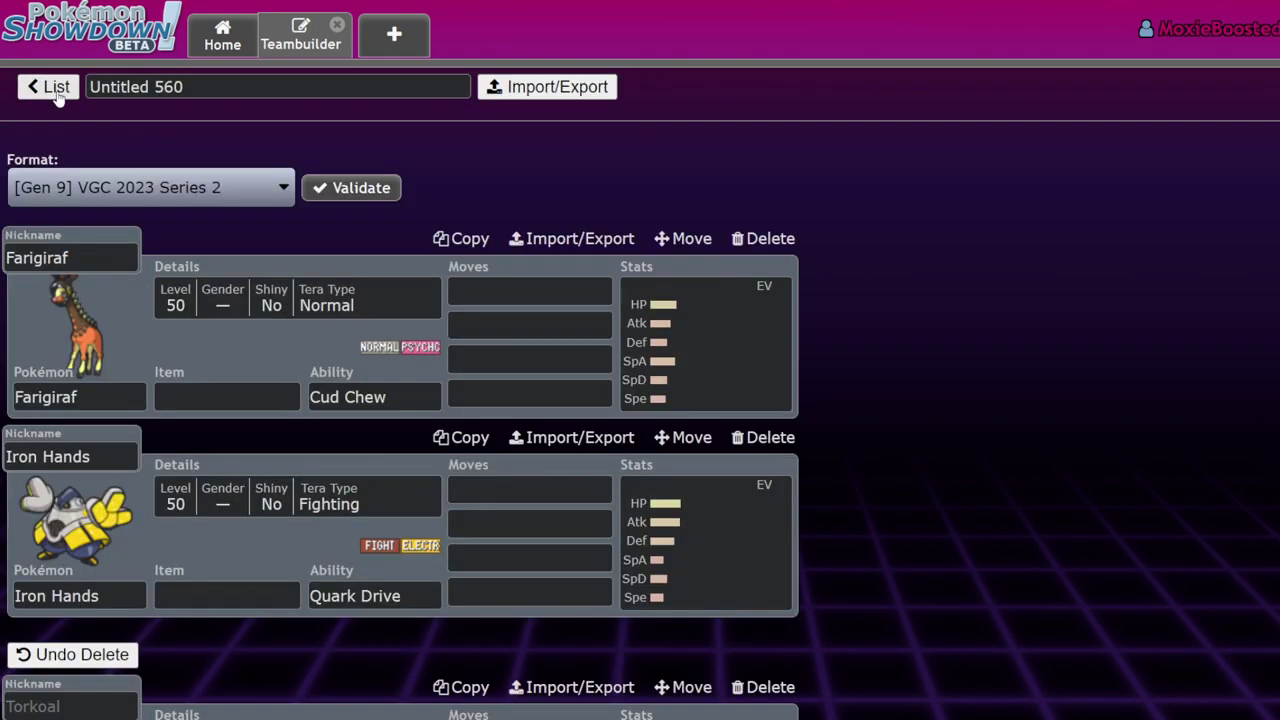
{"action": "left_click", "coordinate": [46, 86]}
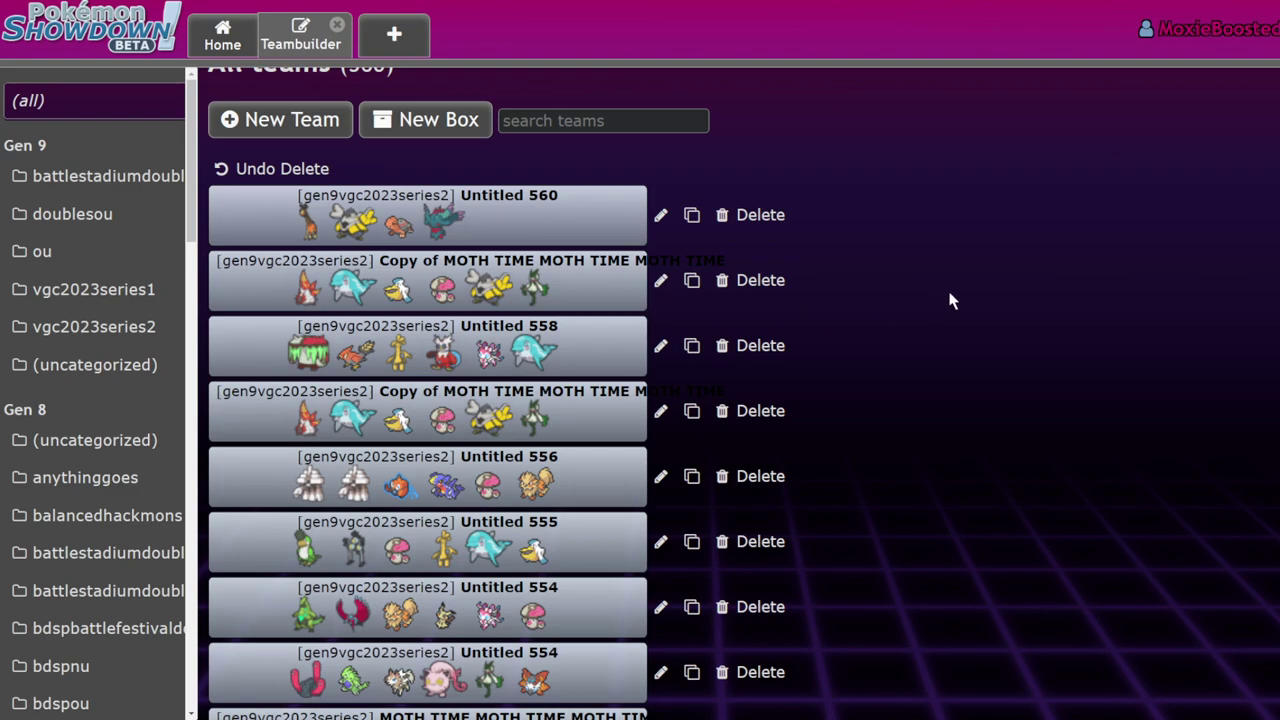